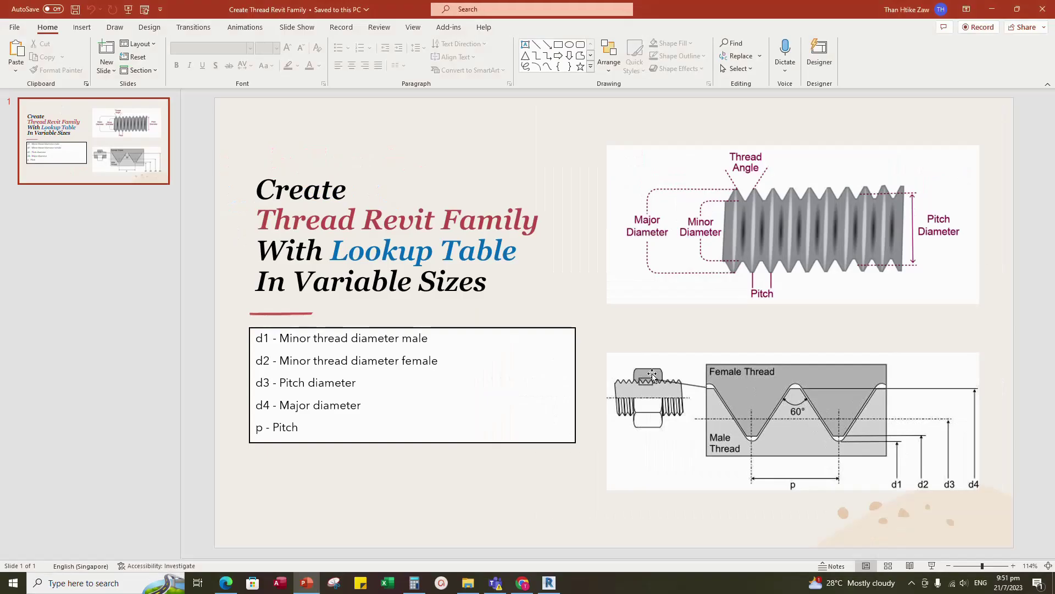
# Switch to Revit and create a new family from the Metric Generic Model template.
pyautogui.click(548, 583)
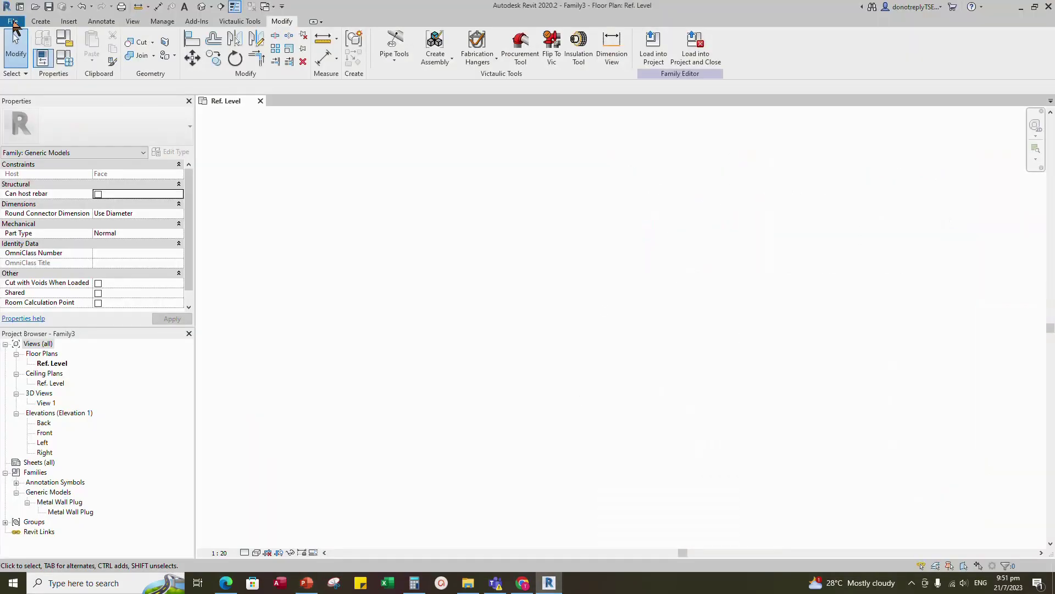
pyautogui.click(12, 21)
pyautogui.moveTo(74, 68)
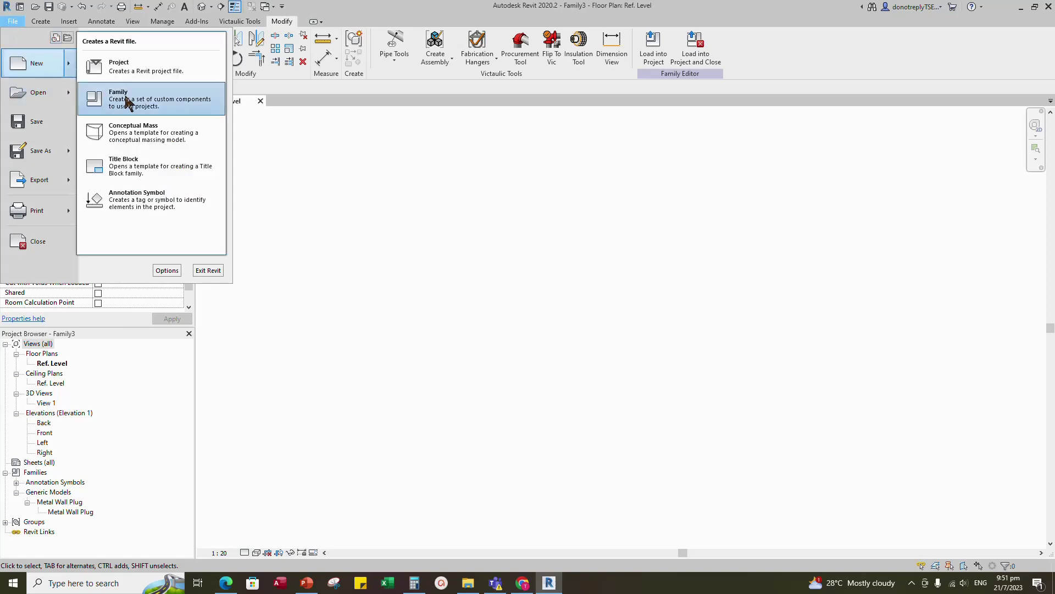
pyautogui.click(124, 96)
pyautogui.scroll(-10, 512, 292)
pyautogui.scroll(-4, 511, 304)
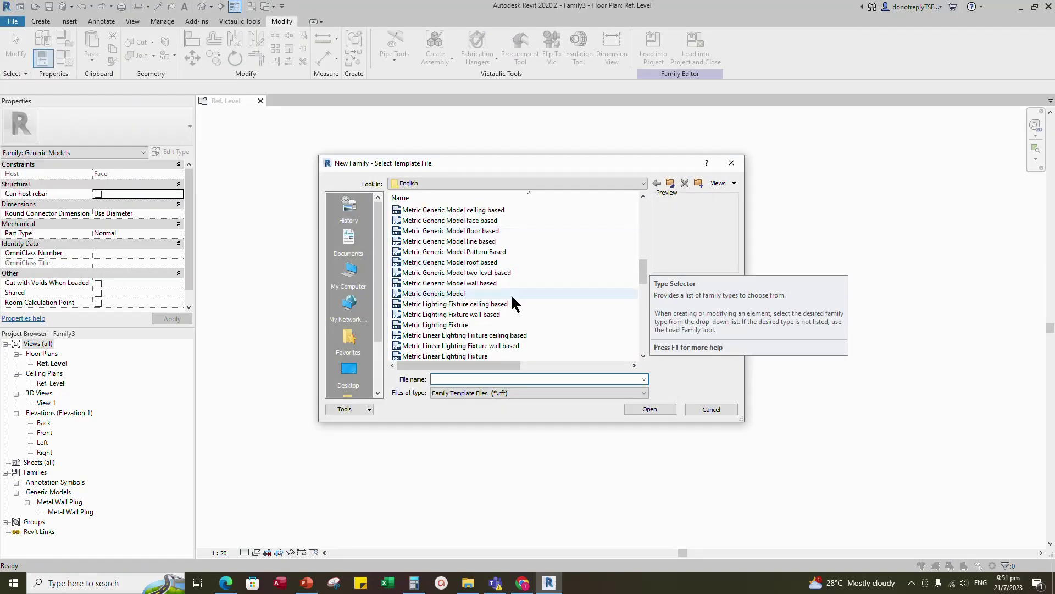
pyautogui.click(510, 294)
pyautogui.click(651, 410)
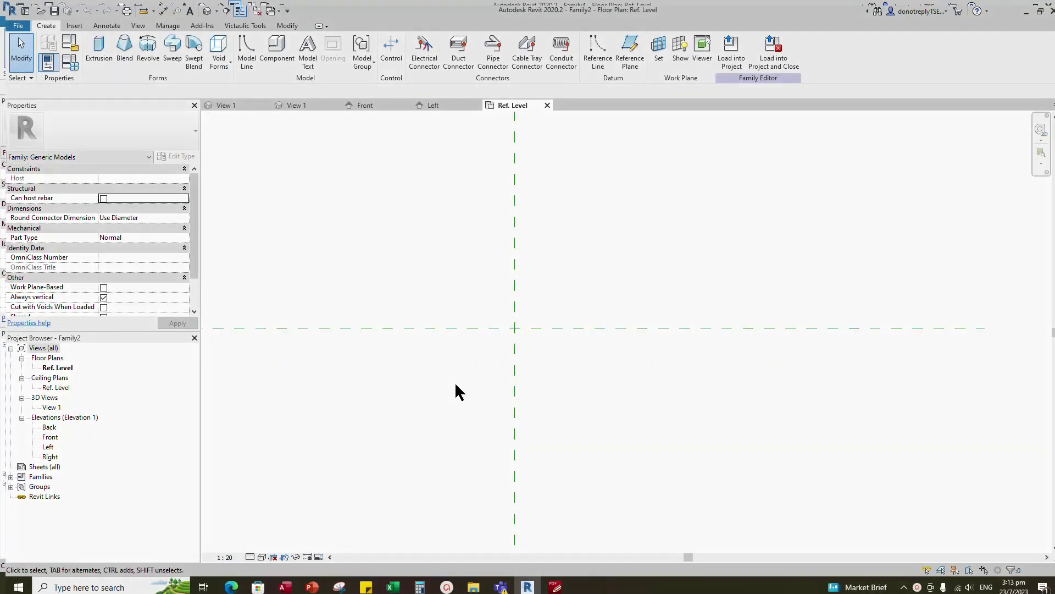
# Add an instance length parameter named Nominal Diameter, grouped under Dimensions, to the family types.
pyautogui.click(72, 63)
pyautogui.click(70, 531)
pyautogui.write('Nominal Diameter')
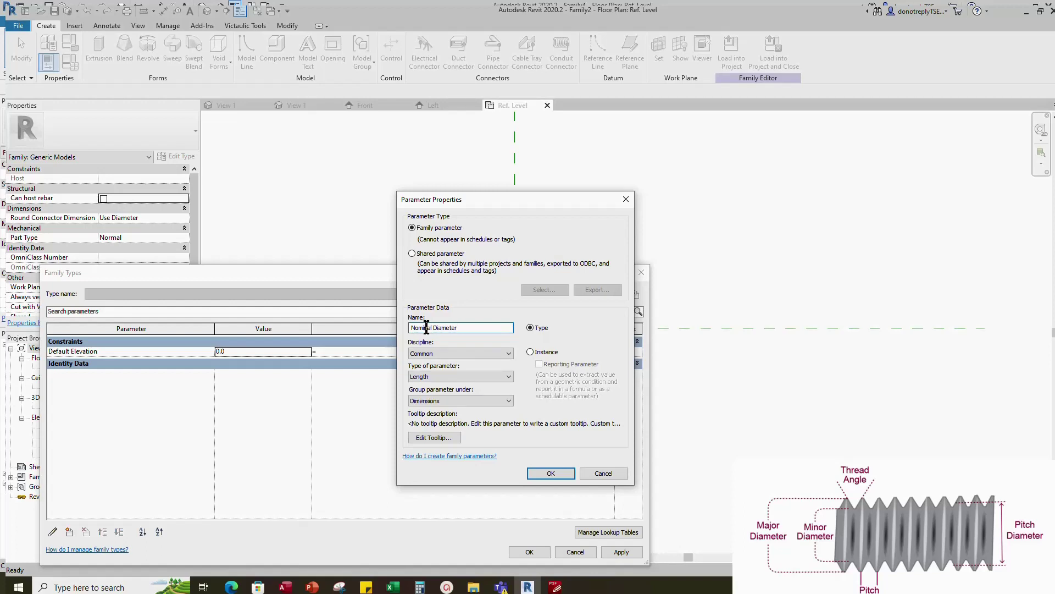
pyautogui.click(530, 352)
pyautogui.click(551, 473)
# Add an instance length parameter named Minor Diameter under Dimensions.
pyautogui.click(70, 531)
pyautogui.write('Minor D')
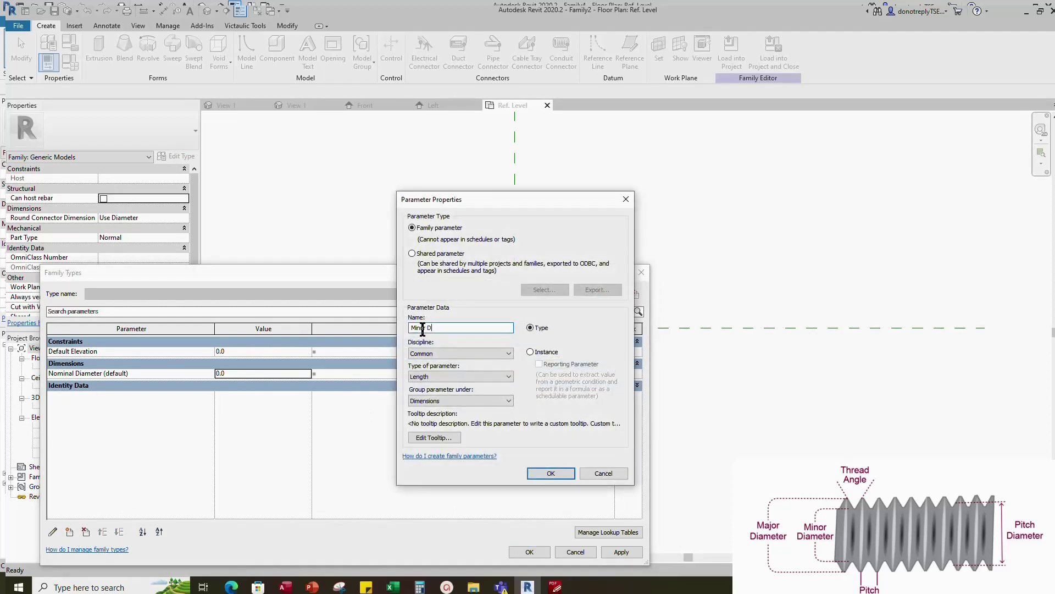
pyautogui.write('iameter')
pyautogui.click(530, 352)
pyautogui.click(550, 473)
# Add an instance length parameter named Radius under Dimensions.
pyautogui.click(69, 531)
pyautogui.write('R')
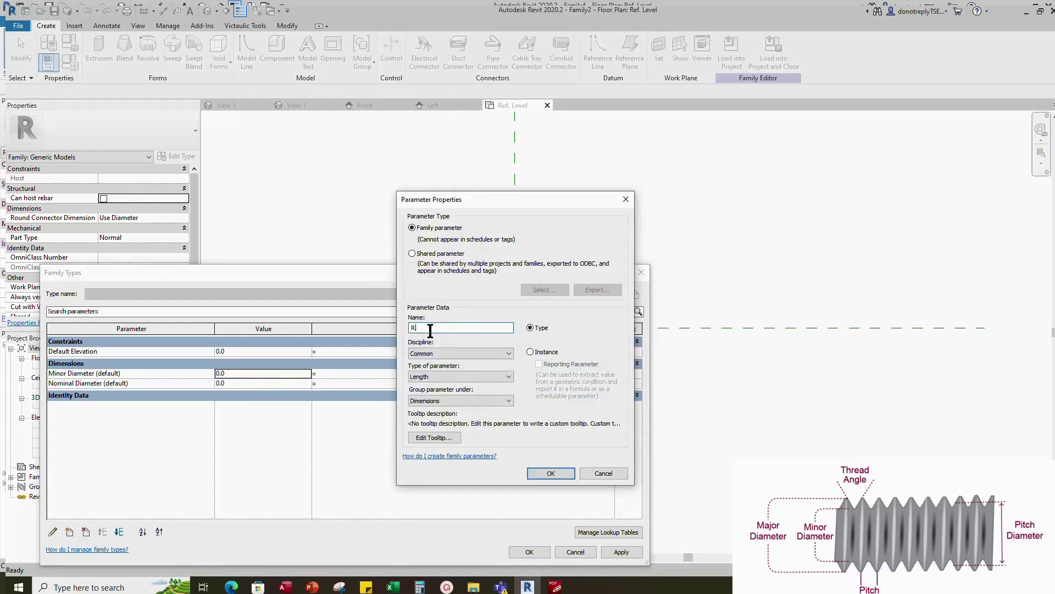
pyautogui.write('adius')
pyautogui.click(530, 351)
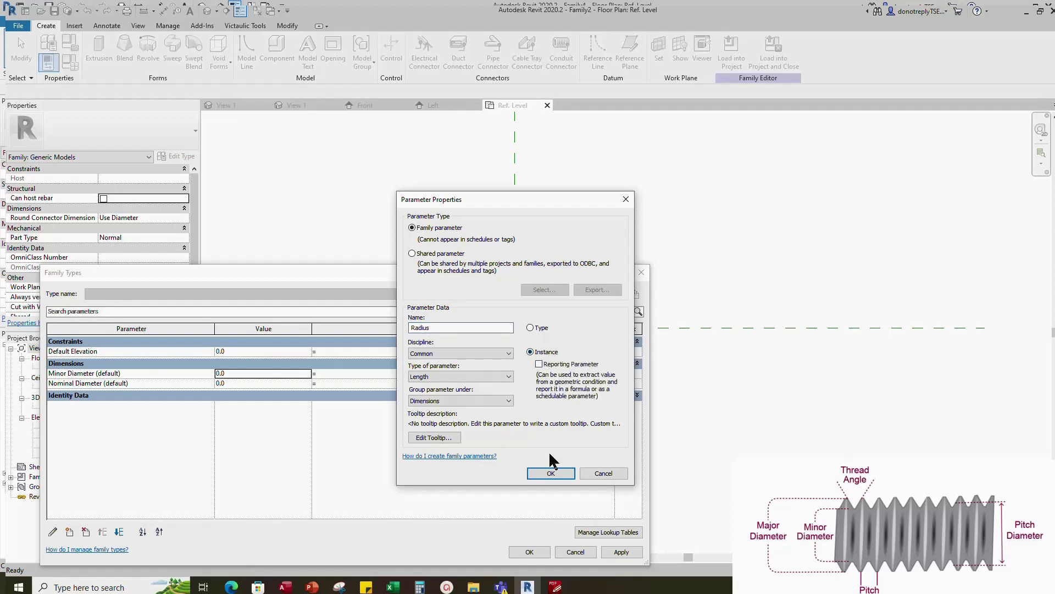
pyautogui.click(551, 473)
# Add an instance length parameter named Pitch under Dimensions.
pyautogui.click(69, 531)
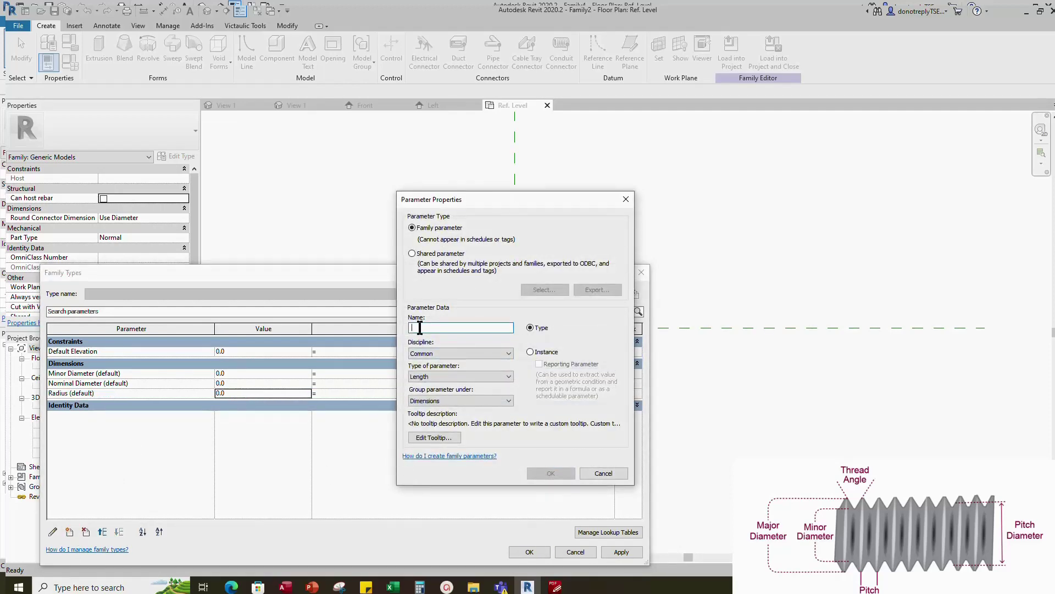
pyautogui.write('Pitch')
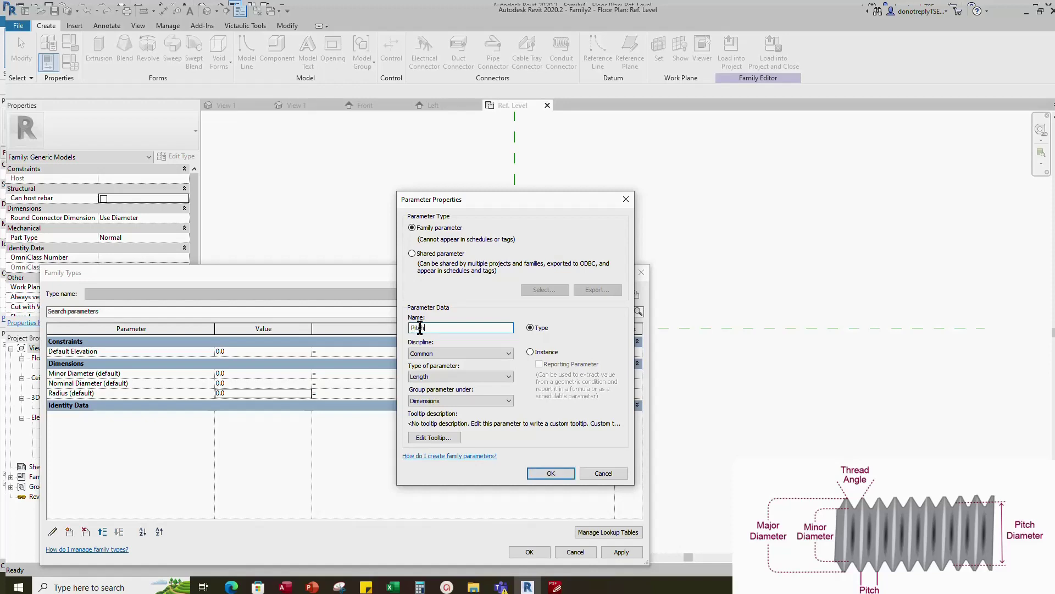
pyautogui.click(530, 352)
pyautogui.click(550, 473)
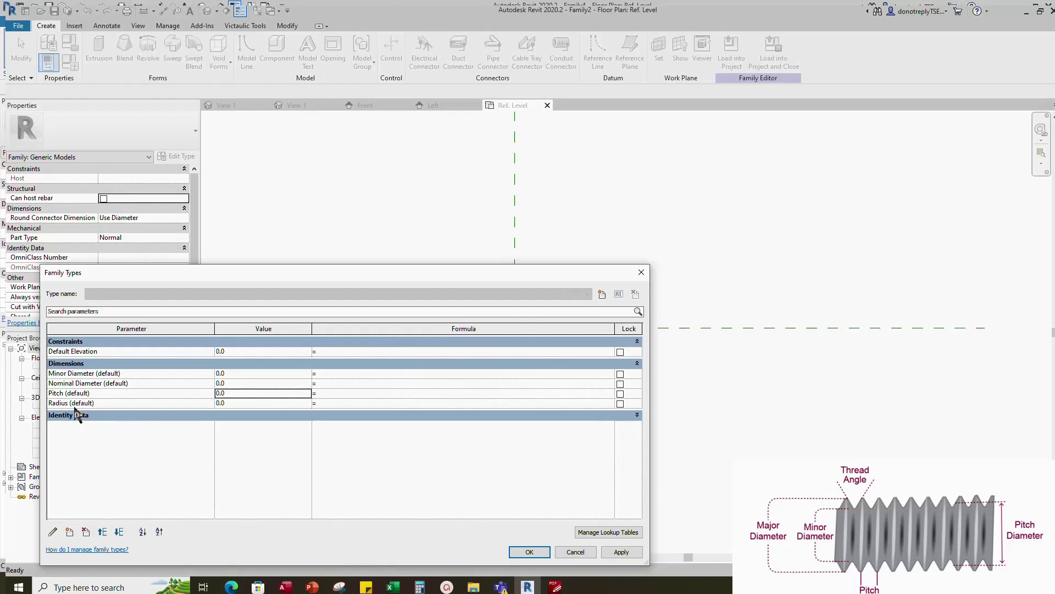
# Reorder the dimension parameters as Nominal Diameter, Radius, Minor Diameter, Pitch.
pyautogui.click(74, 384)
pyautogui.click(102, 531)
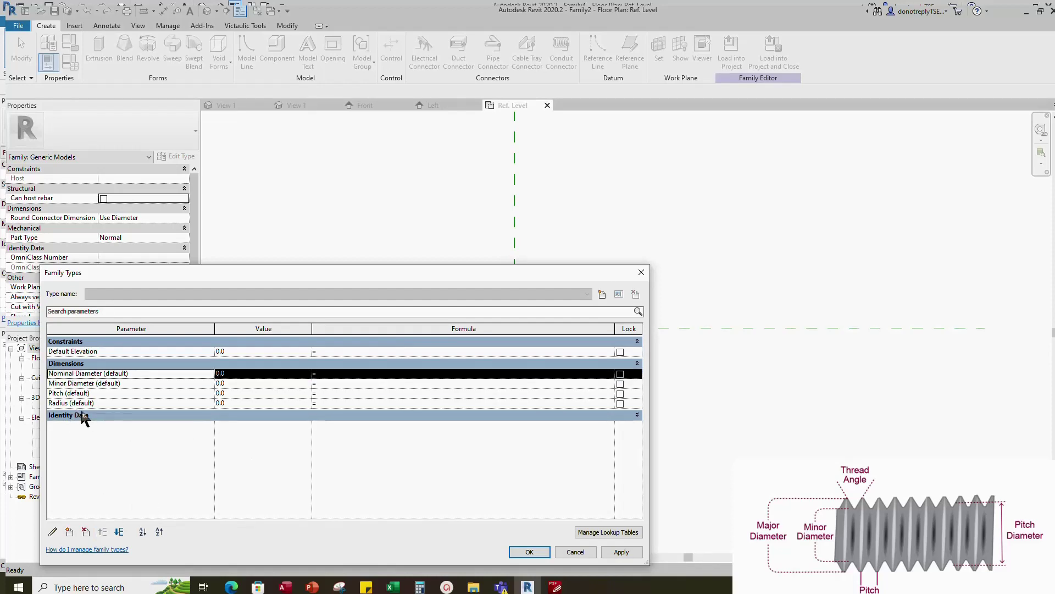
pyautogui.click(81, 403)
pyautogui.click(102, 532)
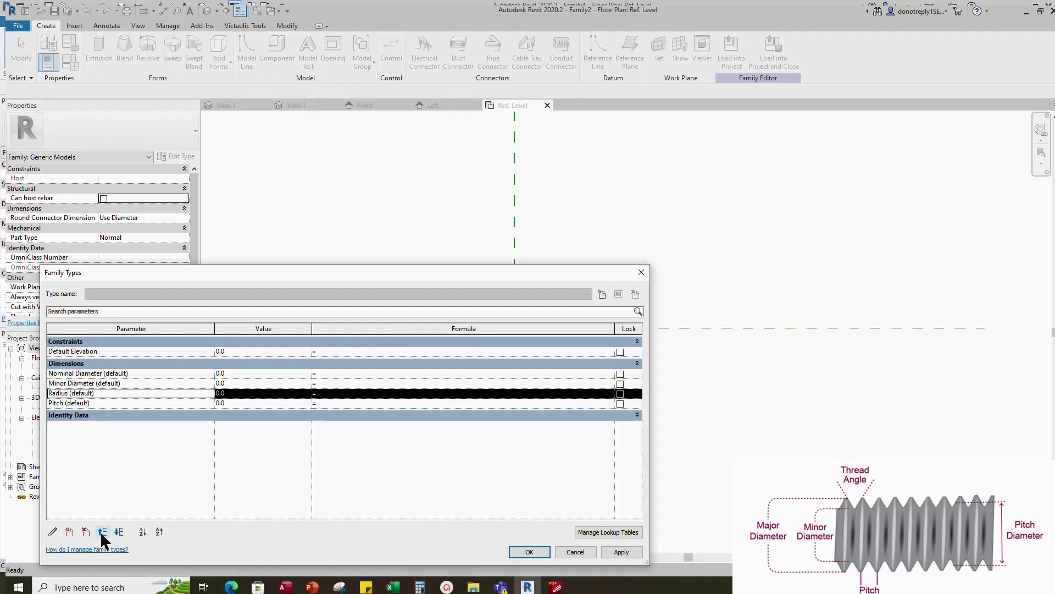
pyautogui.click(101, 531)
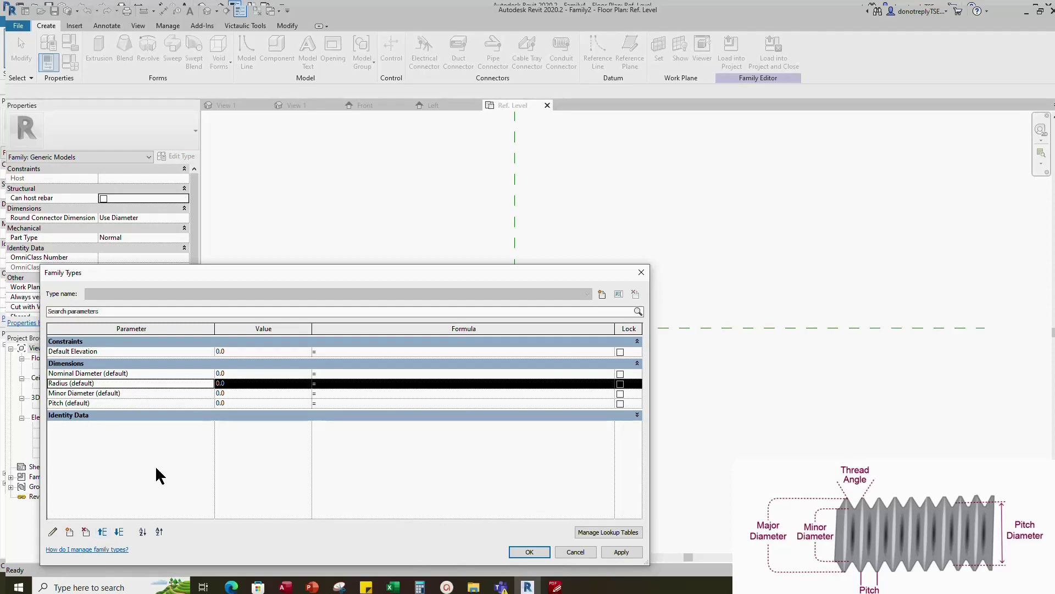
# Add an instance text parameter named Lookup Table Name, grouped under Other.
pyautogui.click(69, 530)
pyautogui.write('Lookup Table Name')
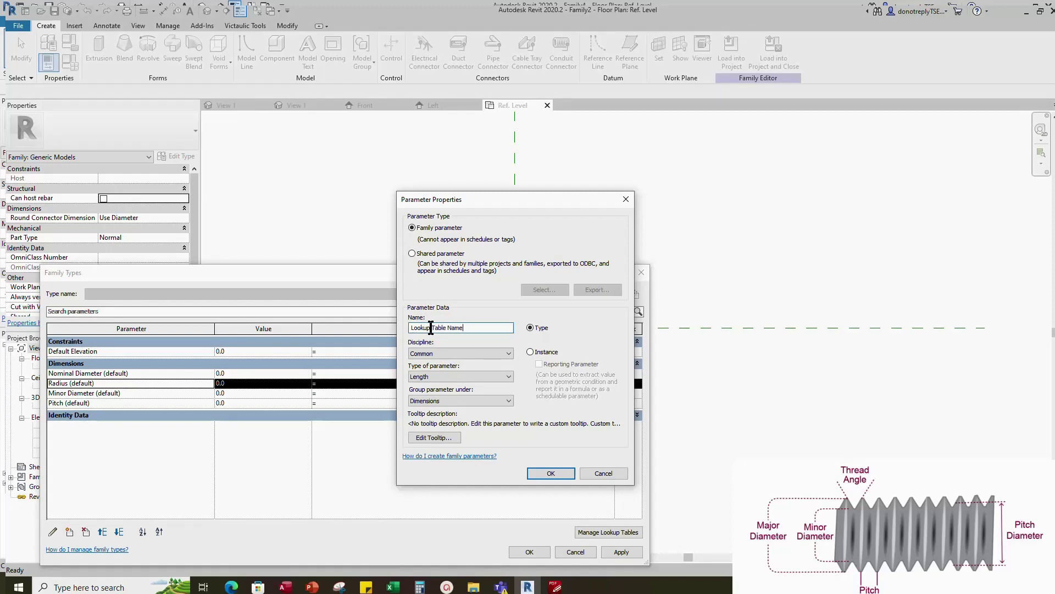
pyautogui.click(443, 374)
pyautogui.click(432, 385)
pyautogui.click(436, 401)
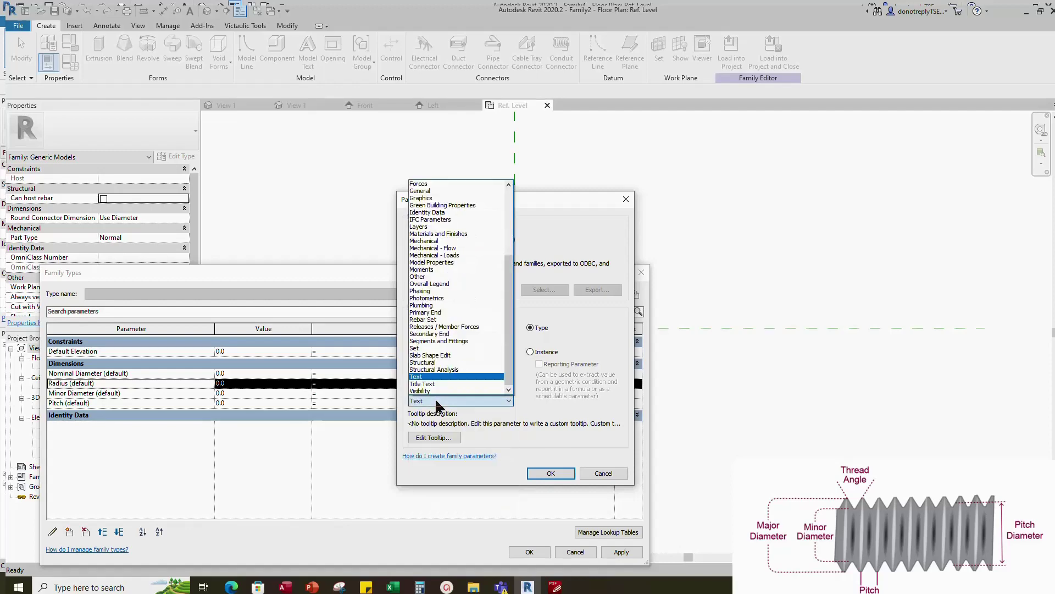
pyautogui.click(417, 276)
pyautogui.click(530, 352)
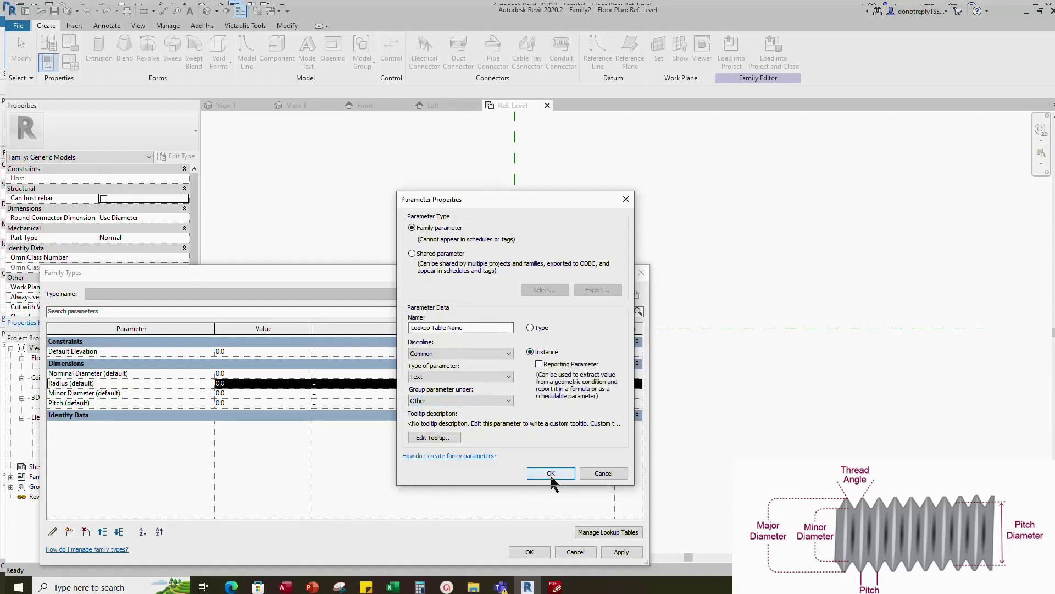
pyautogui.click(551, 473)
# Import the Metric Thread Coarse Pitch CSV file from Documents as a lookup table of the family.
pyautogui.click(605, 532)
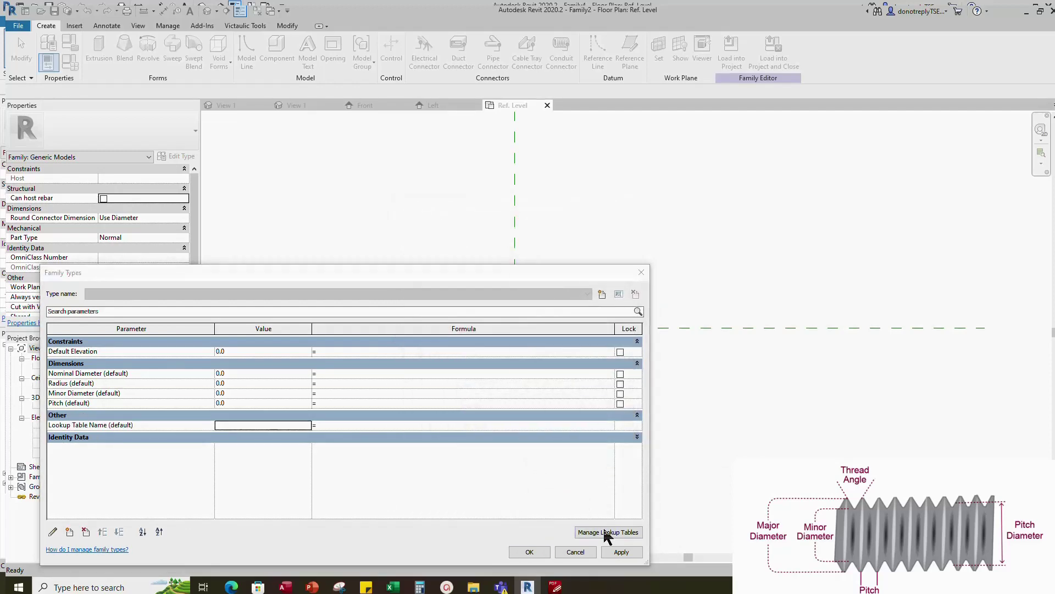
pyautogui.click(730, 285)
pyautogui.click(472, 318)
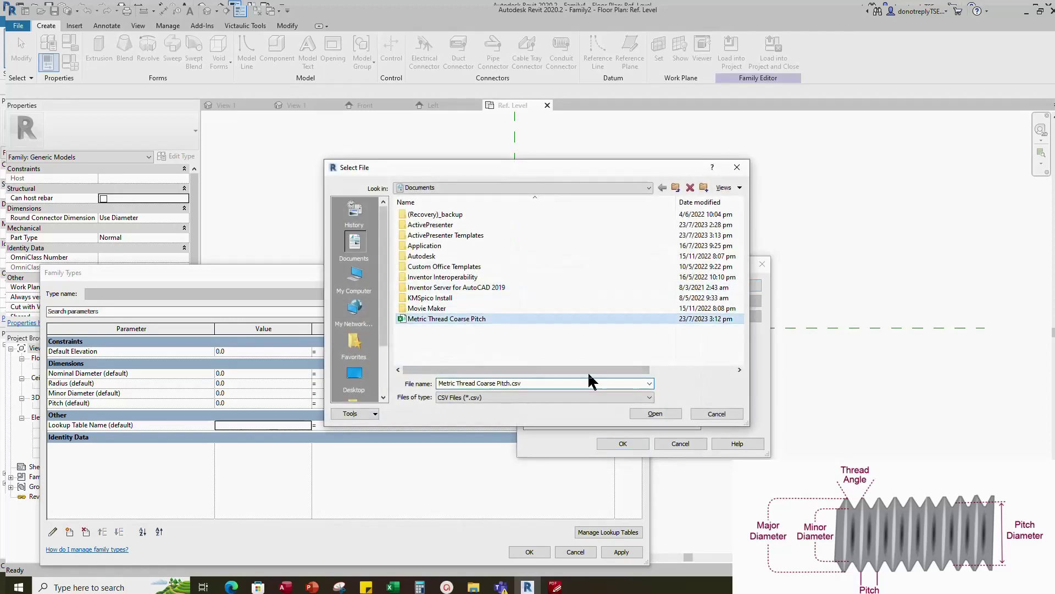
pyautogui.click(655, 414)
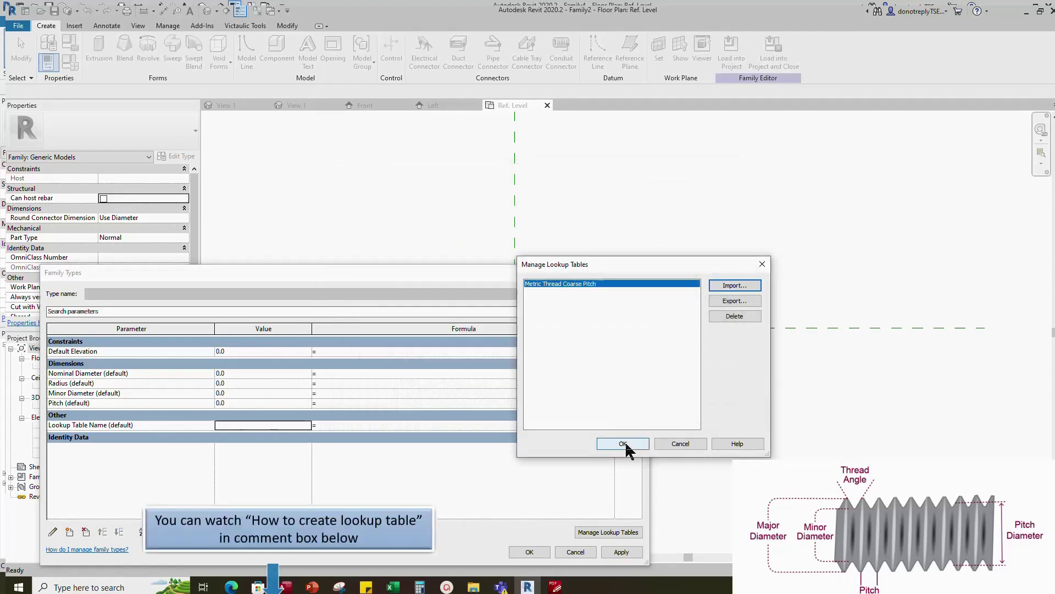
pyautogui.click(624, 443)
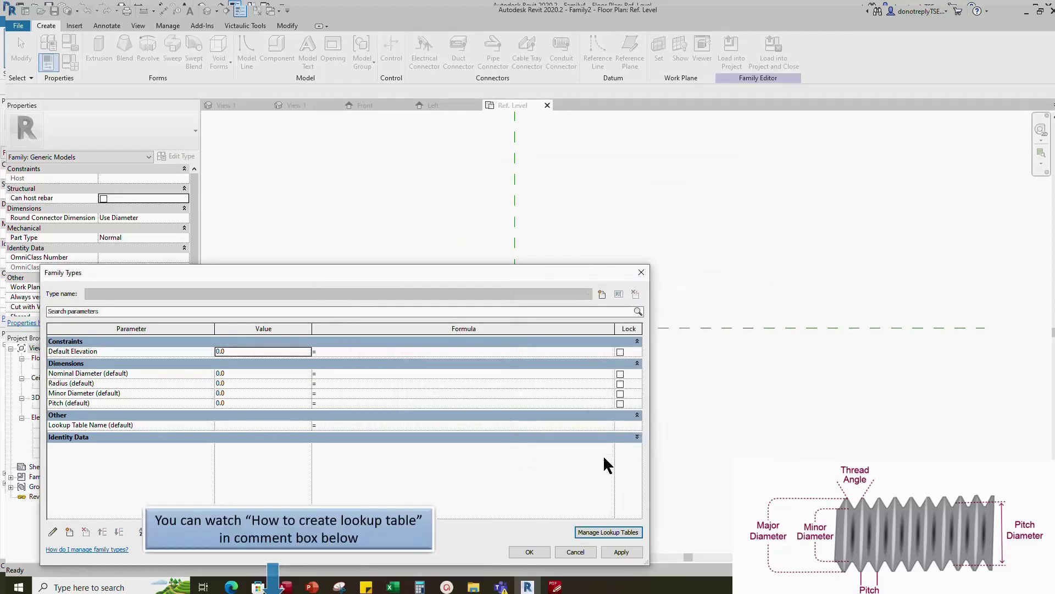
# Set Lookup Table Name to Metric Thread Coarse Pitch and Nominal Diameter to 16.
pyautogui.click(236, 426)
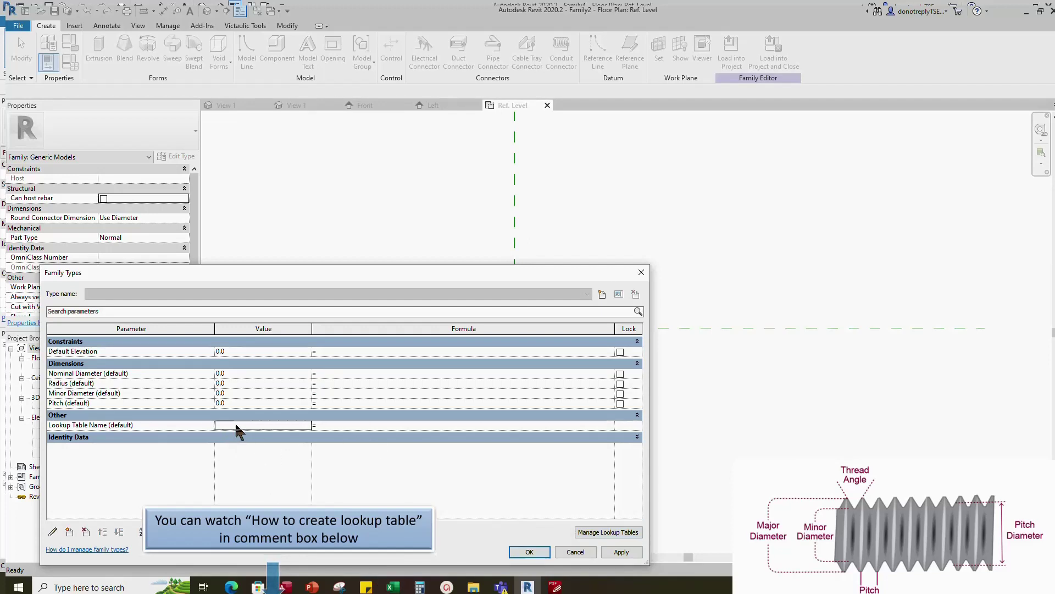
pyautogui.write('Metric Thread Coarse Pitch')
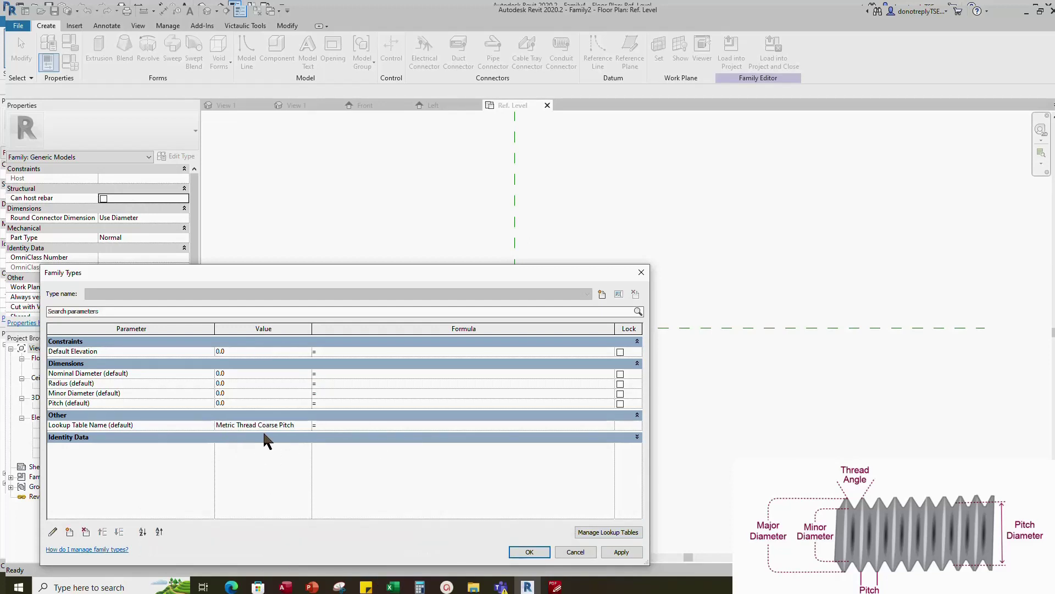
pyautogui.click(224, 374)
pyautogui.write('16')
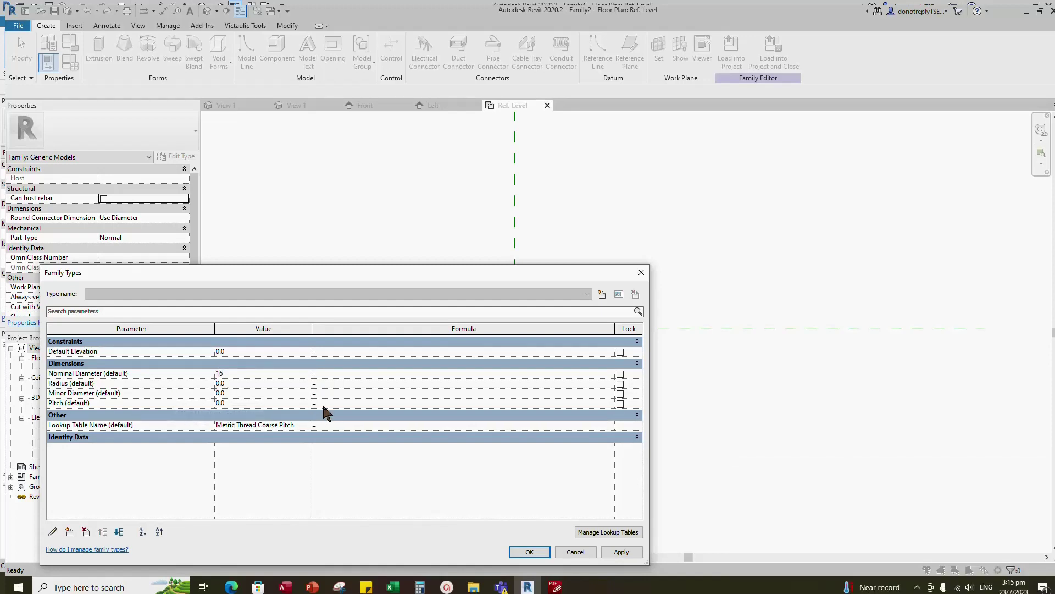
# Give the Radius parameter the formula Nominal Diameter / 2.
pyautogui.click(136, 372)
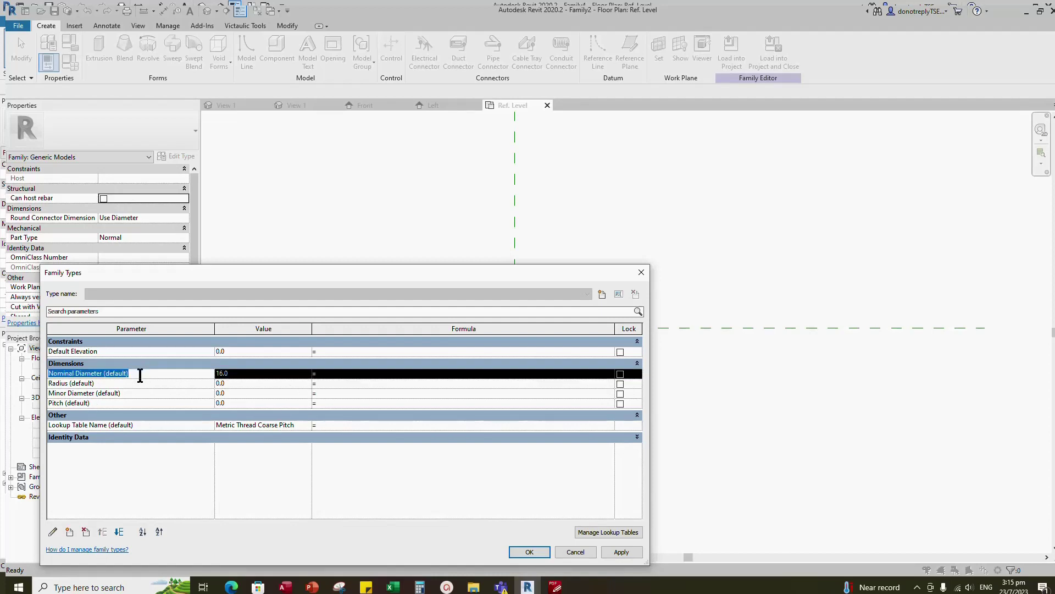
pyautogui.click(331, 383)
pyautogui.write('Nominal Diameter (default)')
pyautogui.press('BackSpace')
pyautogui.press('BackSpace')
pyautogui.press('BackSpace')
pyautogui.press('BackSpace')
pyautogui.press('BackSpace')
pyautogui.press('BackSpace')
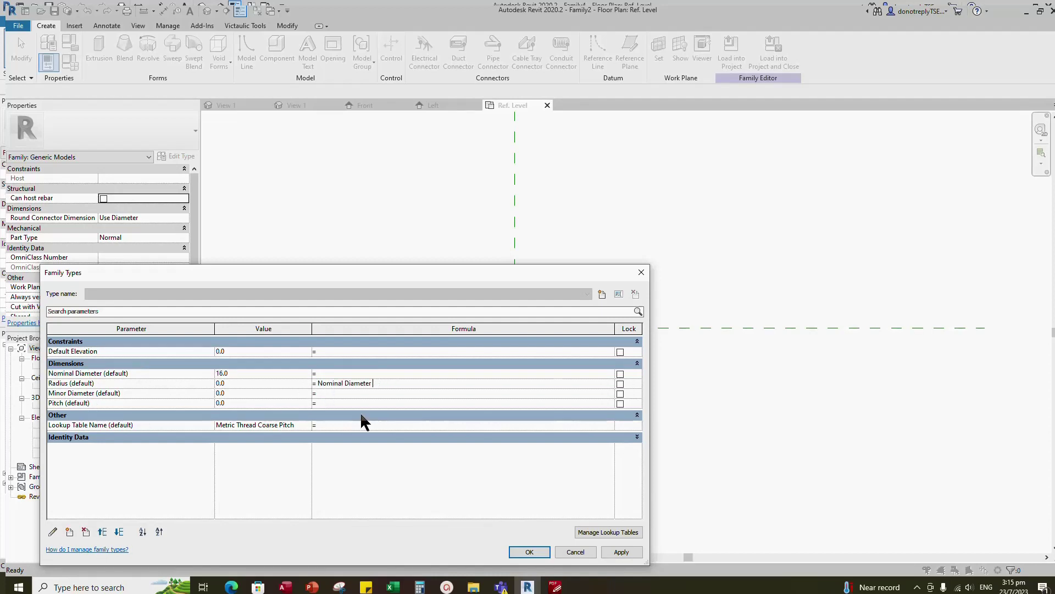
pyautogui.write('/ 2')
pyautogui.press('Return')
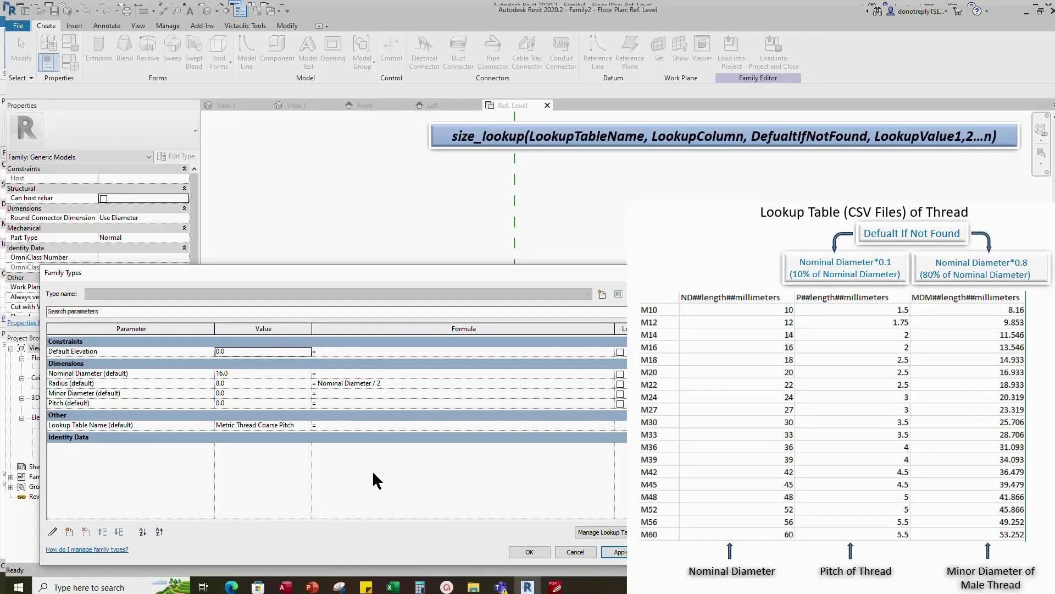
# Give Minor Diameter the formula size_lookup(Lookup Table Name, "MDM", Nominal Diameter * 0.8, Nominal Diameter) and apply it.
pyautogui.click(324, 393)
pyautogui.write('size_lookup')
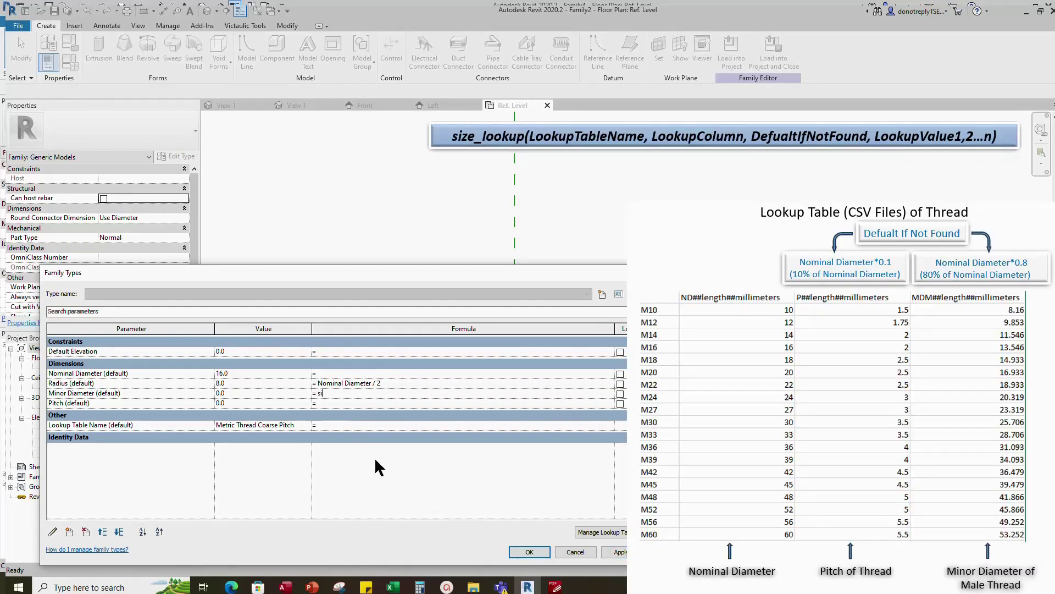
pyautogui.write('(Lookup Table Name, "MDM", No')
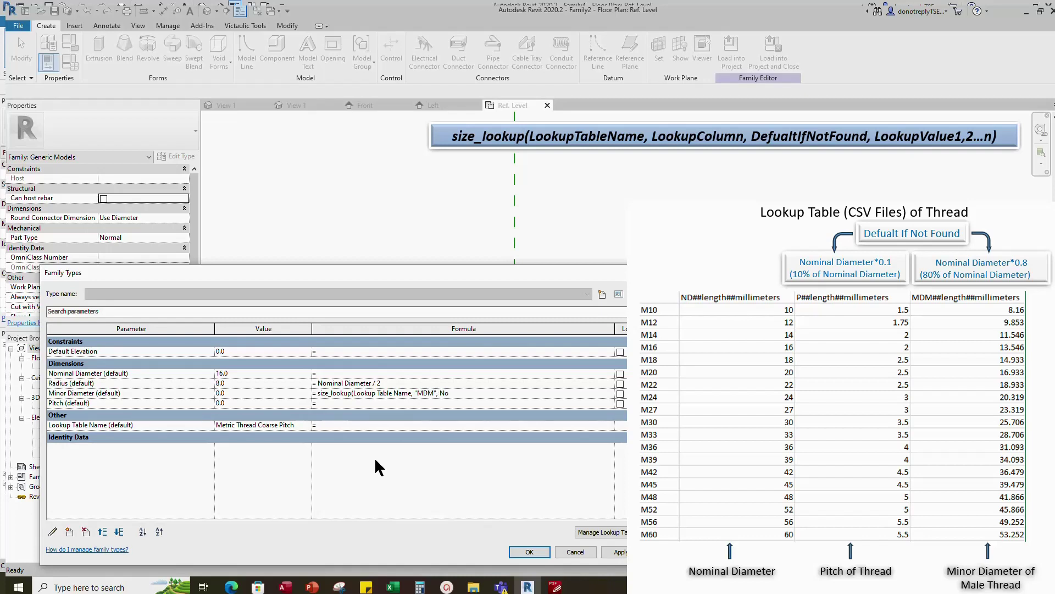
pyautogui.write('minal Diameter * 0.8, Nominal Diameter)')
pyautogui.click(615, 552)
# Copy the Minor Diameter formula into the formula of the Pitch parameter.
pyautogui.click(353, 393)
pyautogui.moveTo(581, 393); pyautogui.dragTo(319, 413)
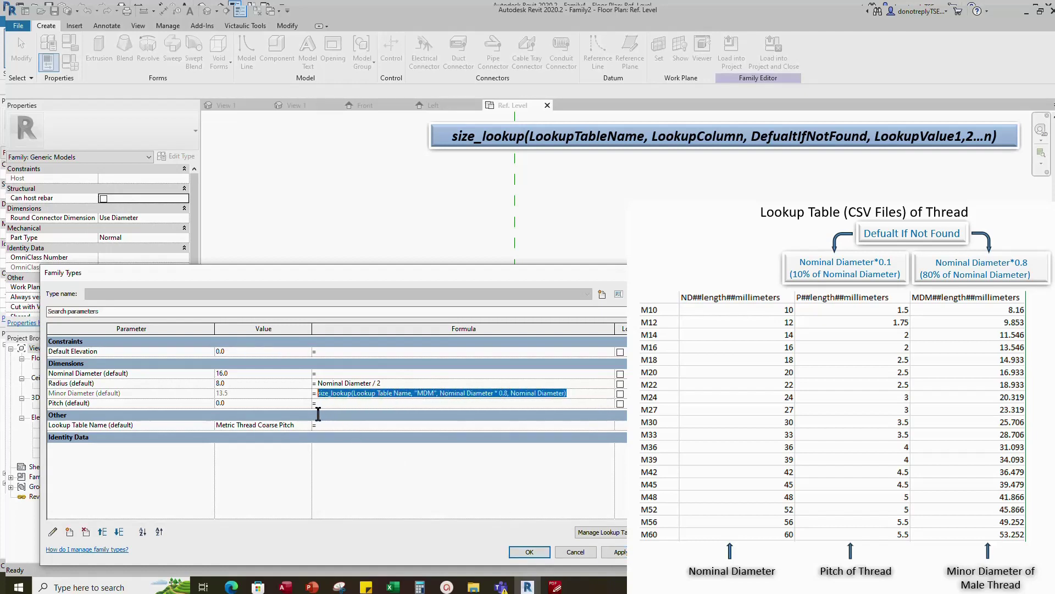
pyautogui.hotkey('ctrl', 'c')
pyautogui.click(322, 404)
pyautogui.hotkey('ctrl', 'v')
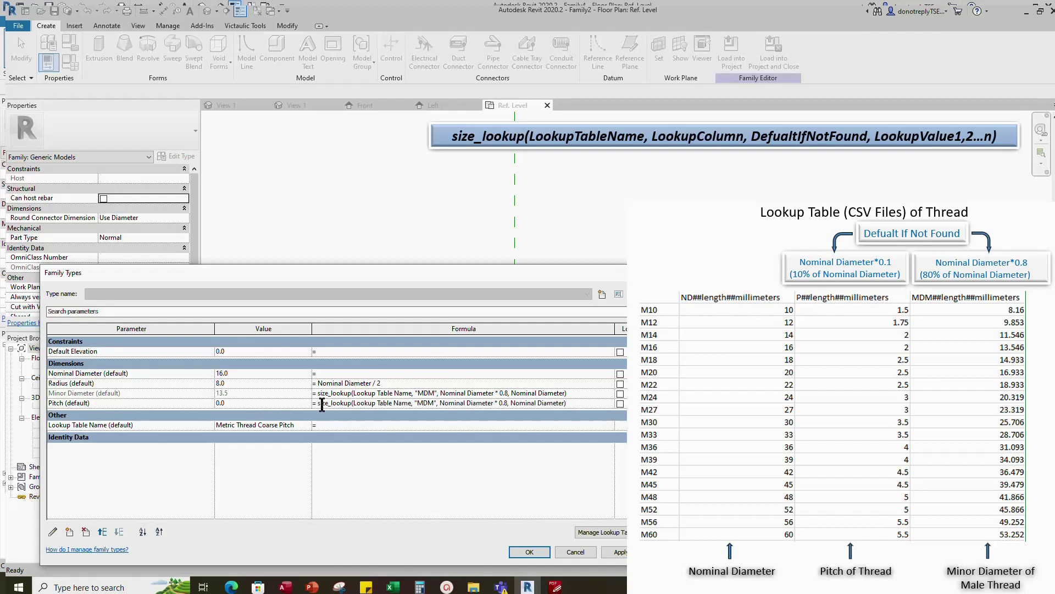
# Change the Pitch formula's lookup column to "P" and its default multiplier to 0.1, and apply the family type settings.
pyautogui.click(435, 403)
pyautogui.press('BackSpace')
pyautogui.press('BackSpace')
pyautogui.press('BackSpace')
pyautogui.write('P')
pyautogui.press('BackSpace')
pyautogui.write('1')
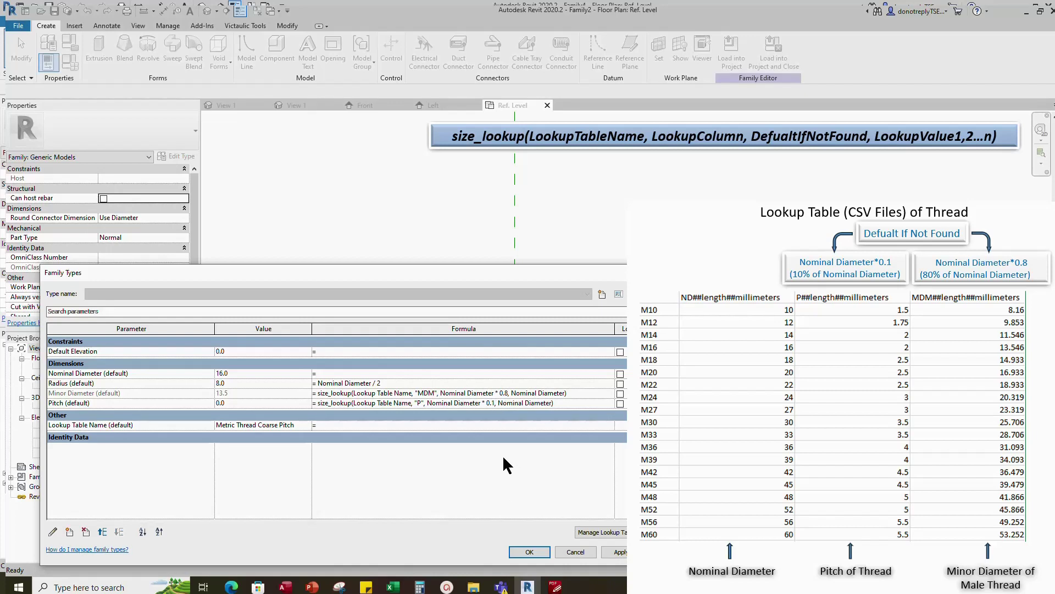
pyautogui.click(621, 554)
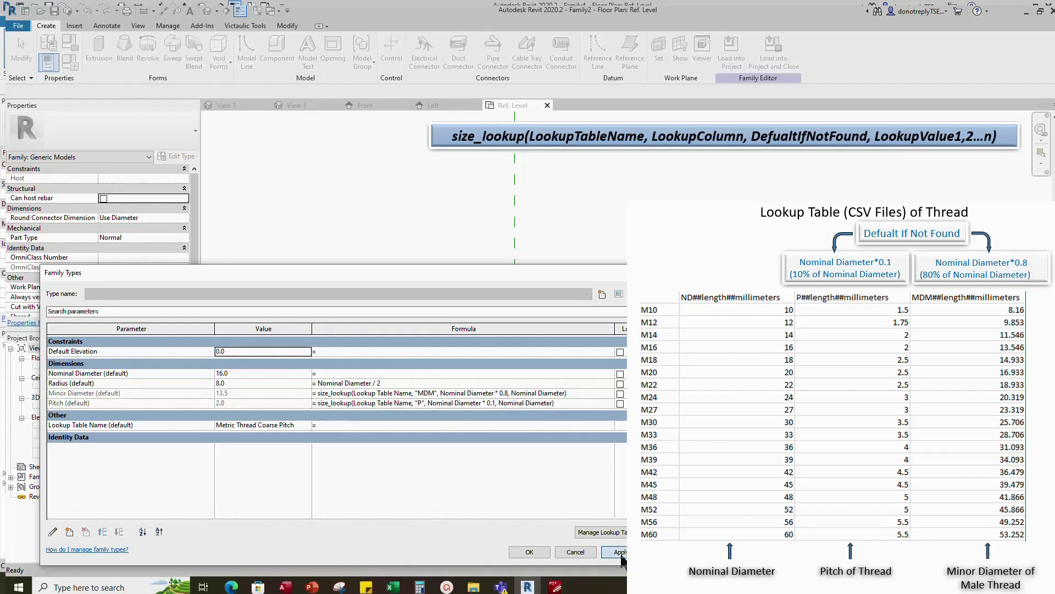
pyautogui.click(530, 551)
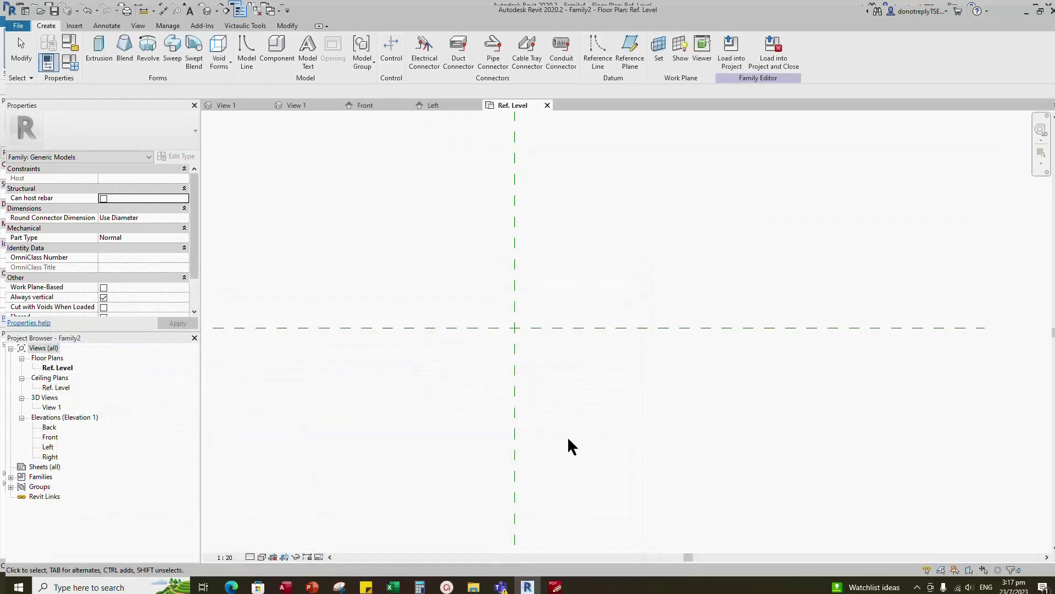
# In the Front elevation, add vertical reference planes offset 8.0 on both sides of the vertical centre plane.
pyautogui.doubleClick(51, 438)
pyautogui.scroll(3, 604, 440)
pyautogui.click(516, 346)
pyautogui.click(360, 64)
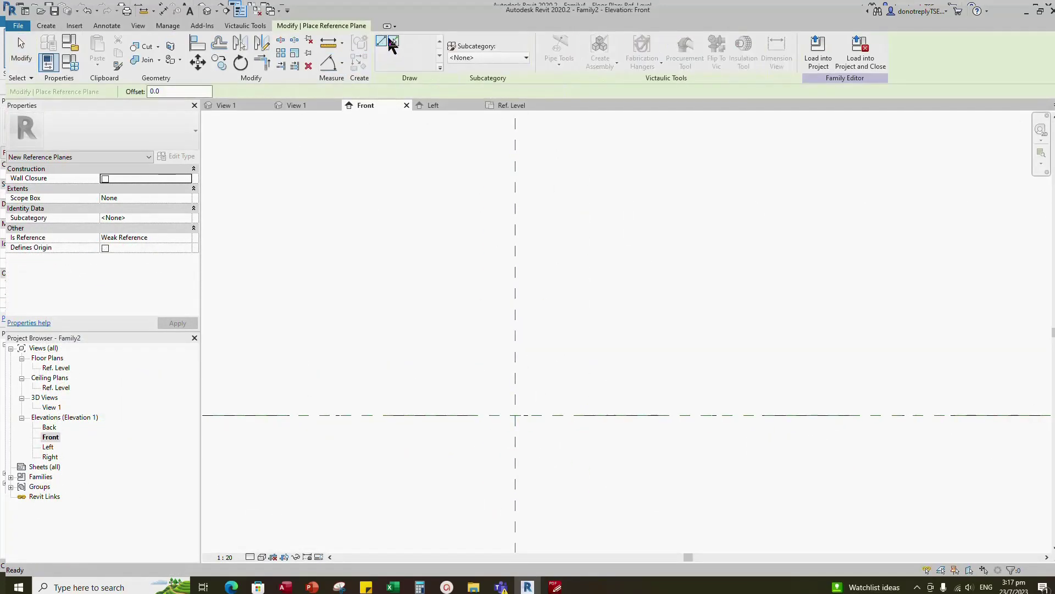
pyautogui.scroll(5, 495, 248)
pyautogui.scroll(-2, 530, 304)
pyautogui.click(517, 345)
pyautogui.click(512, 344)
# Set the Front elevation's view scale to 1:5.
pyautogui.click(225, 557)
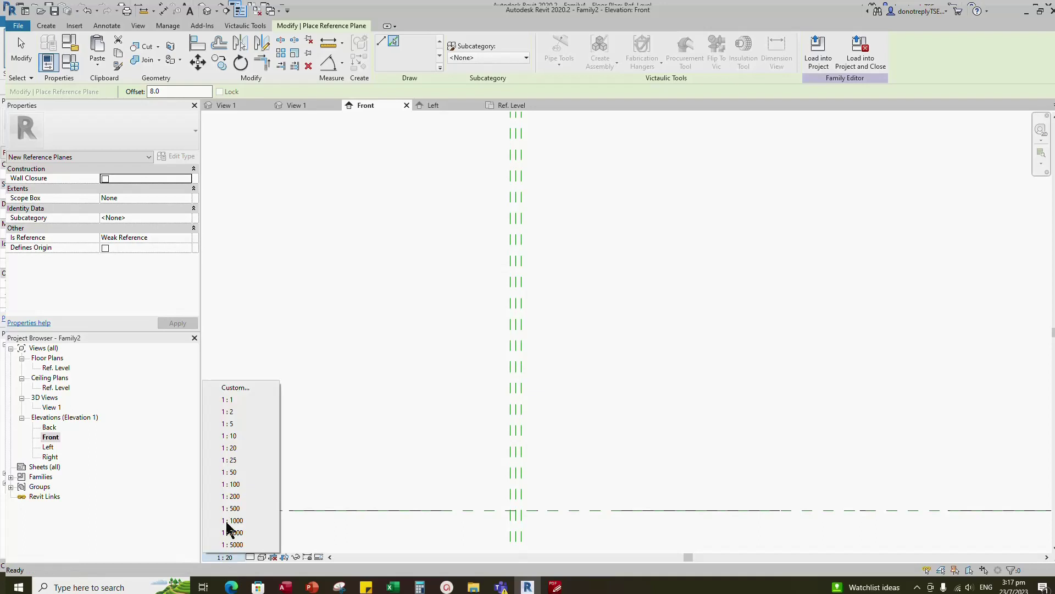
pyautogui.click(228, 424)
pyautogui.scroll(2, 530, 433)
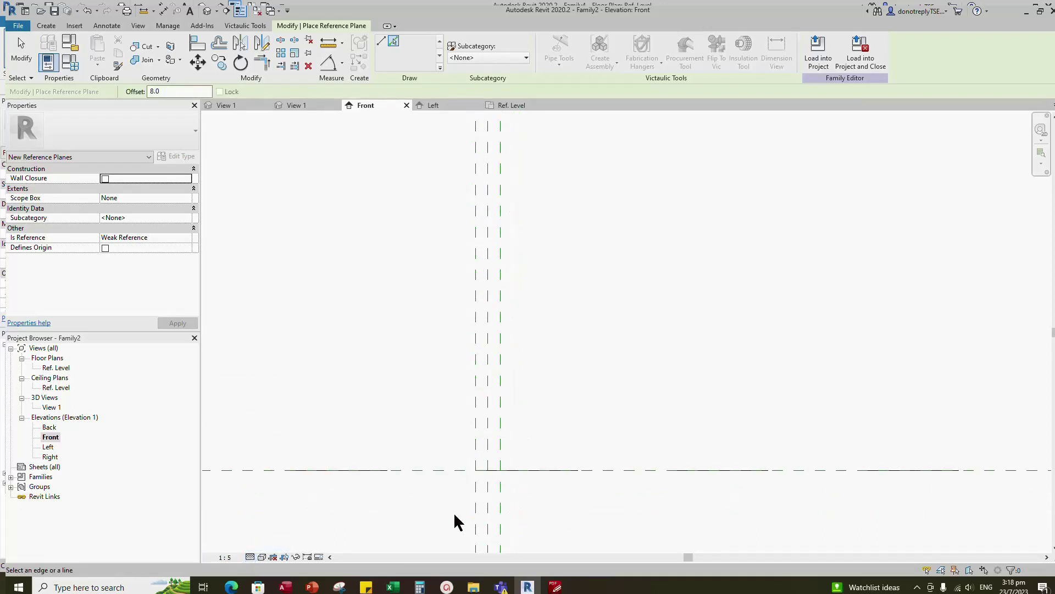
# Add an aligned dimension string across the two outer vertical planes and the centre plane, and make its segments equal.
pyautogui.click(342, 61)
pyautogui.click(351, 83)
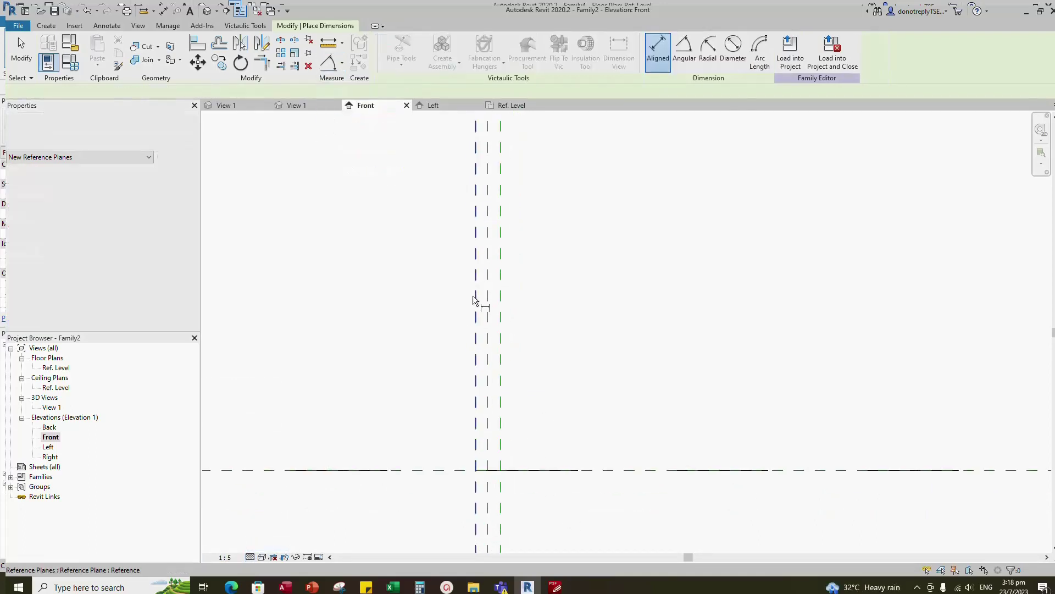
pyautogui.click(476, 292)
pyautogui.click(489, 298)
pyautogui.click(501, 298)
pyautogui.click(549, 246)
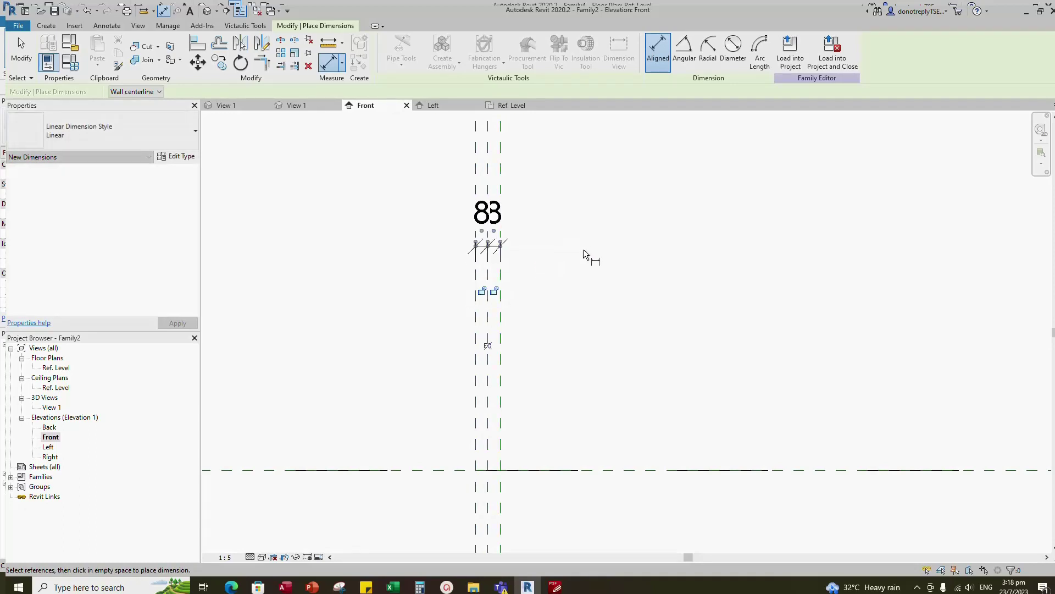
pyautogui.click(487, 345)
# Dimension the overall distance between the two outer vertical planes and label it with the Nominal Diameter parameter.
pyautogui.scroll(-2, 484, 343)
pyautogui.click(494, 226)
pyautogui.click(616, 194)
pyautogui.press('Escape')
pyautogui.press('Escape')
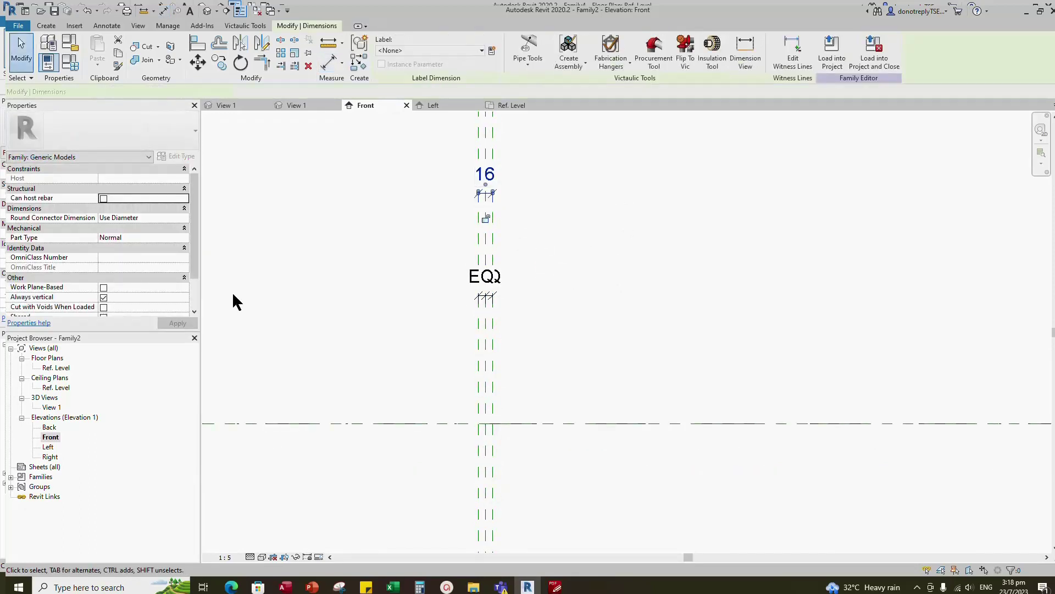
pyautogui.click(185, 227)
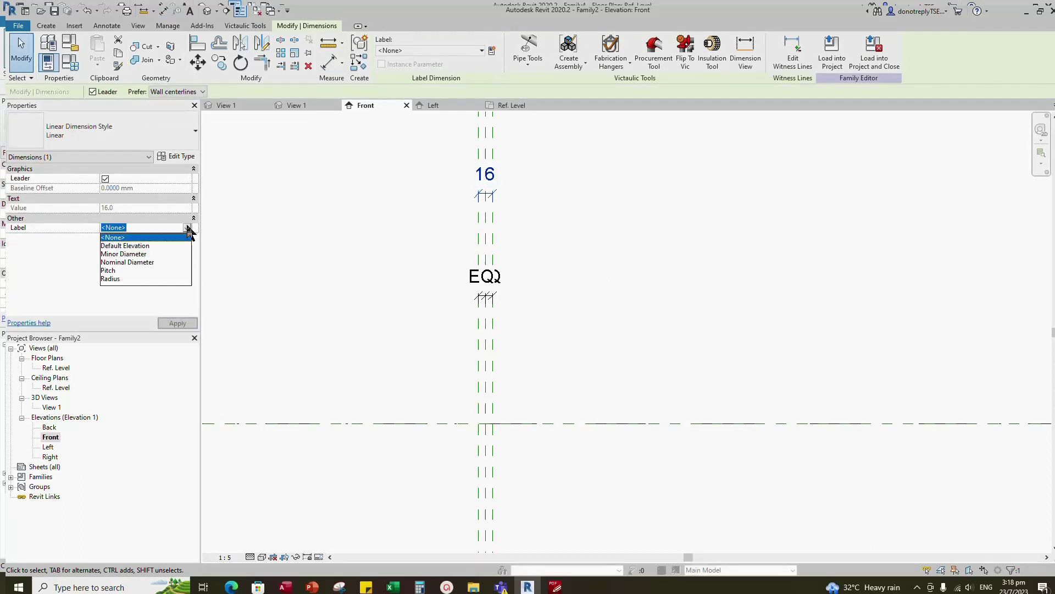
pyautogui.click(127, 262)
pyautogui.click(177, 323)
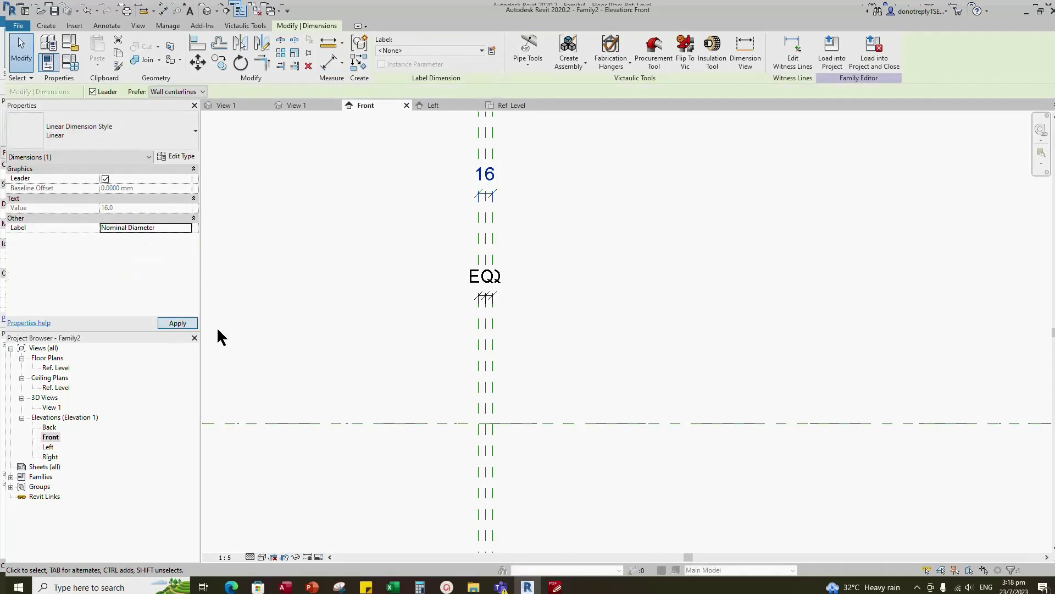
pyautogui.click(671, 279)
# Add vertical reference planes offset 6.8 on both sides of the vertical centre plane.
pyautogui.scroll(2, 620, 374)
pyautogui.press('r')
pyautogui.press('p')
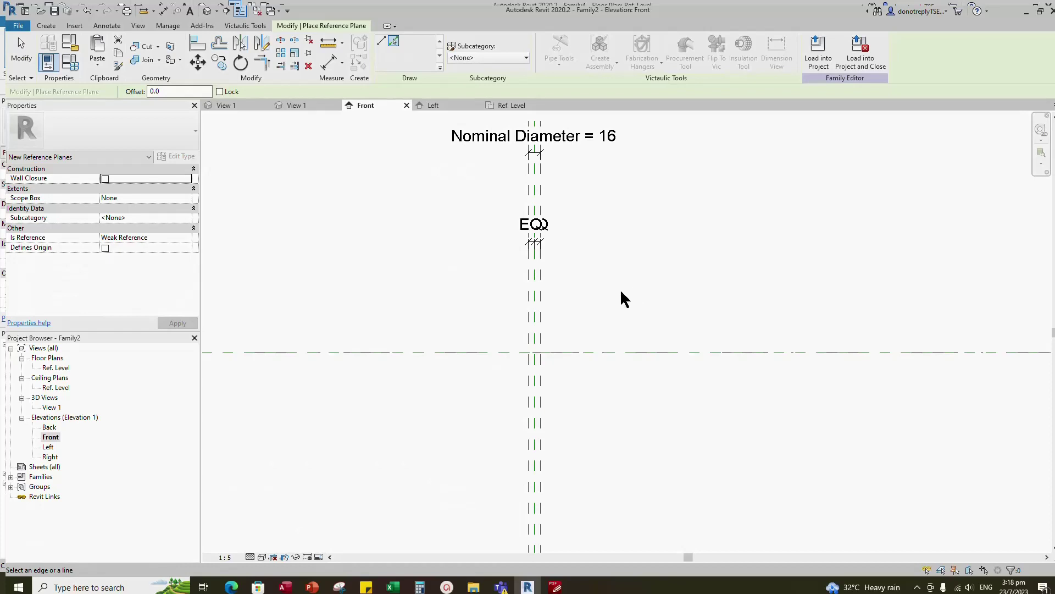
pyautogui.scroll(2, 588, 273)
pyautogui.scroll(-1, 562, 277)
pyautogui.doubleClick(156, 91)
pyautogui.press('Return')
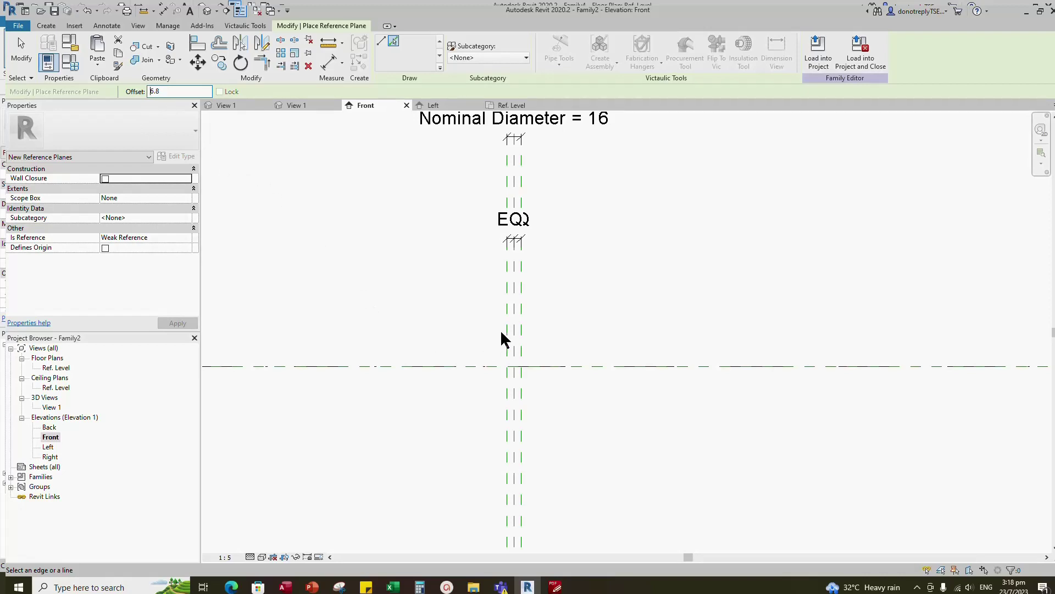
pyautogui.scroll(2, 502, 340)
pyautogui.scroll(1, 539, 338)
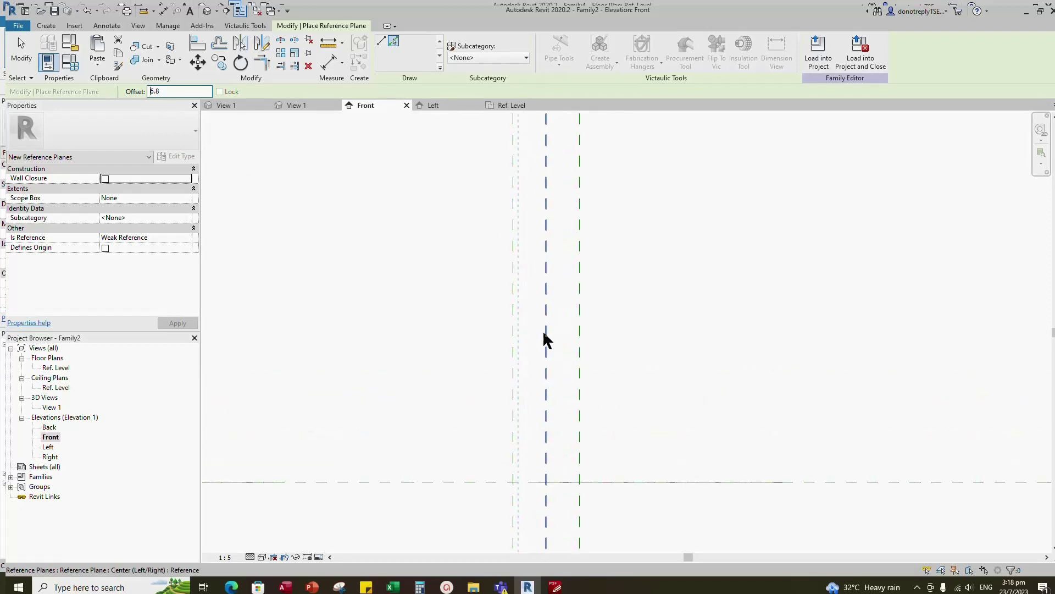
pyautogui.scroll(-2, 549, 332)
pyautogui.press('Escape')
pyautogui.press('Escape')
# Dimension the two inner vertical planes together with the centre plane and make the segments equal.
pyautogui.click(329, 62)
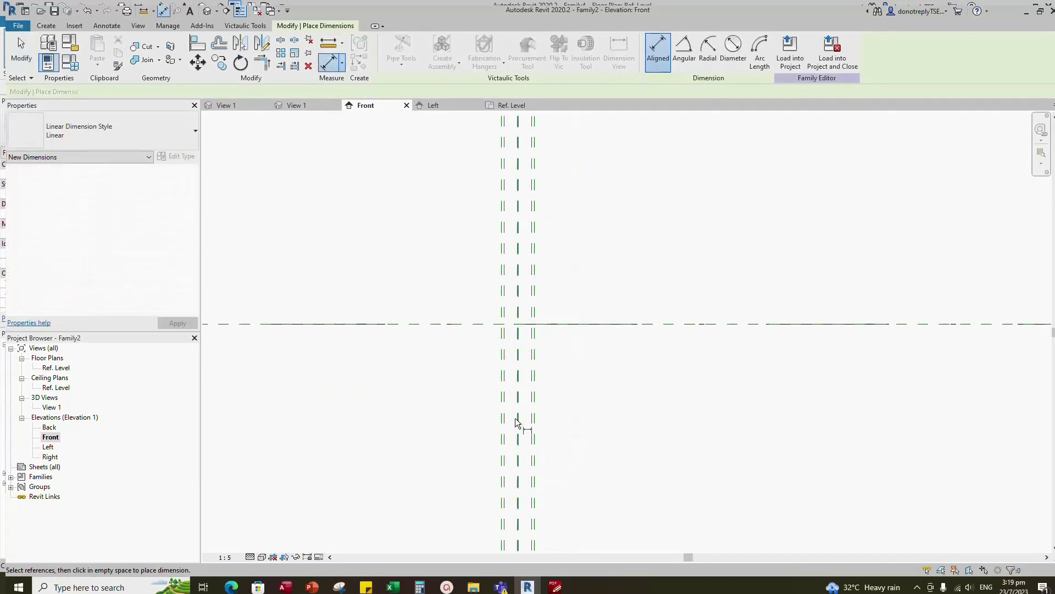
pyautogui.scroll(2, 514, 468)
pyautogui.click(498, 452)
pyautogui.click(522, 466)
pyautogui.click(544, 462)
pyautogui.scroll(-3, 538, 330)
pyautogui.click(530, 391)
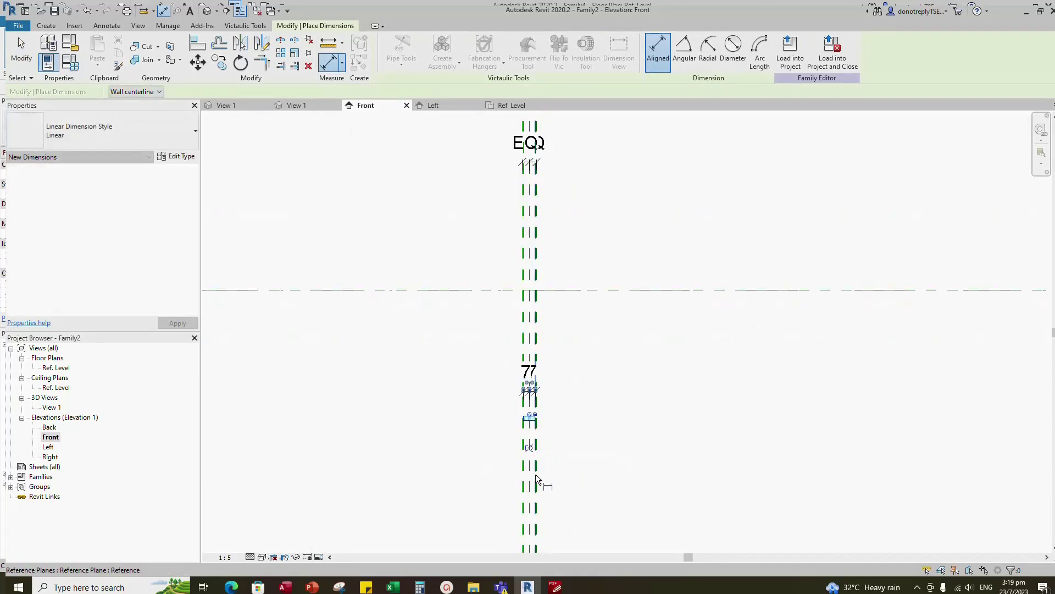
pyautogui.click(529, 447)
# Dimension the overall distance between the two inner vertical planes and label it with the Minor Diameter parameter.
pyautogui.scroll(2, 534, 464)
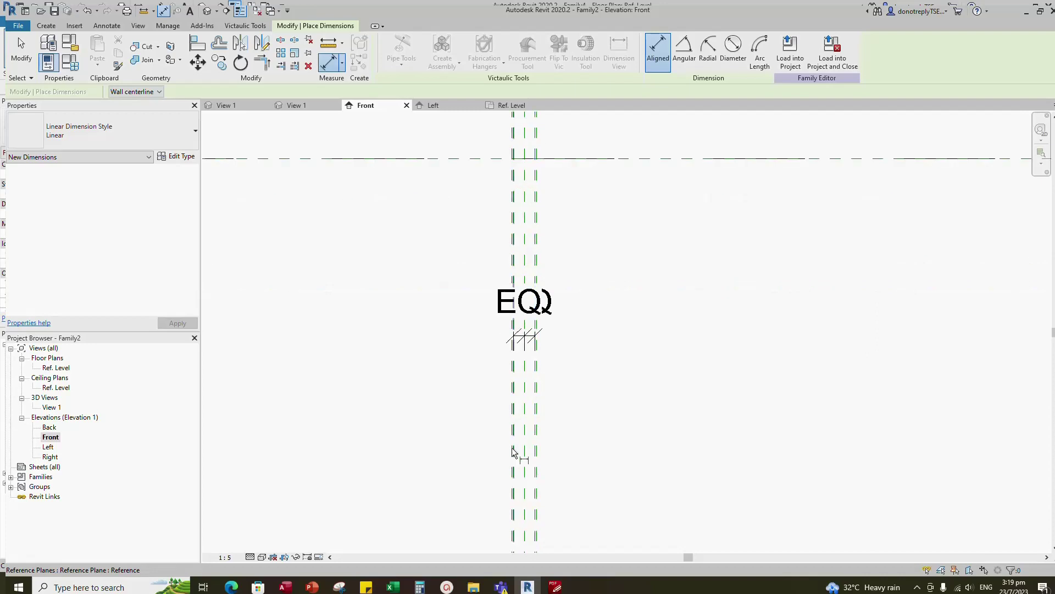
pyautogui.click(512, 449)
pyautogui.click(534, 434)
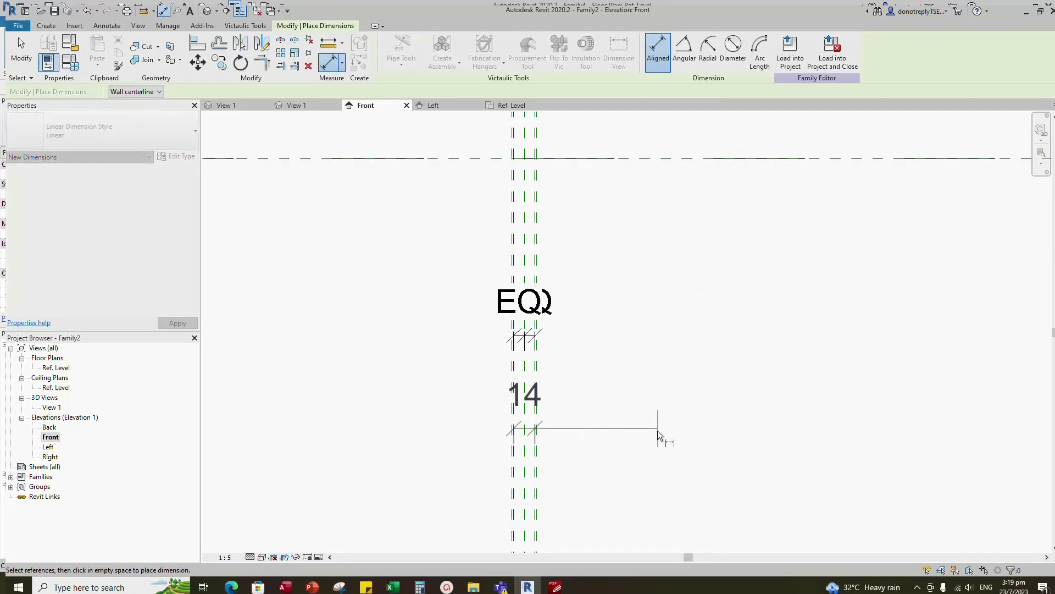
pyautogui.click(657, 430)
pyautogui.press('Escape')
pyautogui.click(527, 430)
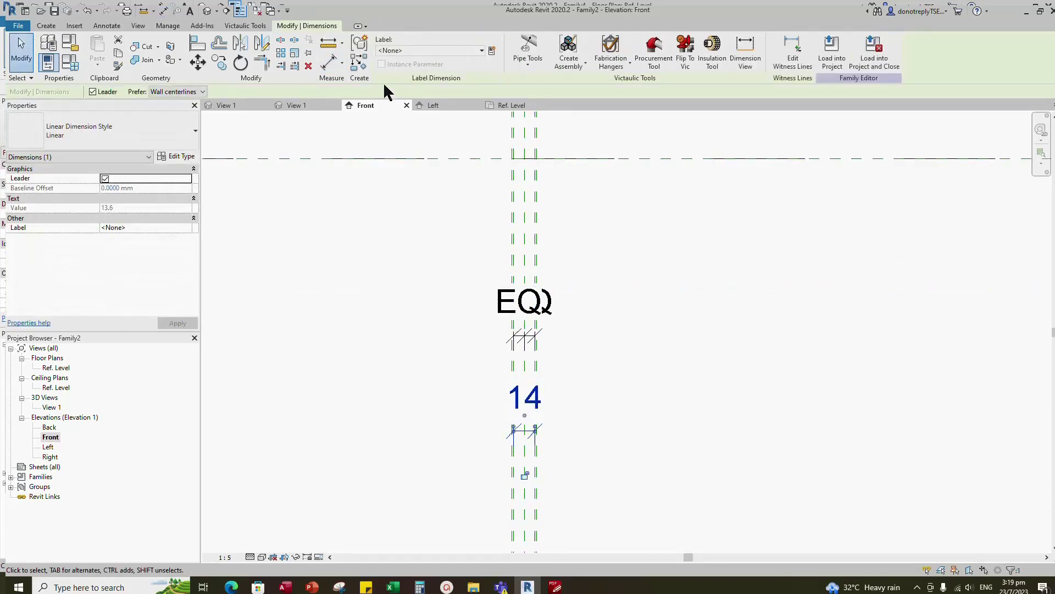
pyautogui.click(187, 227)
pyautogui.click(187, 227)
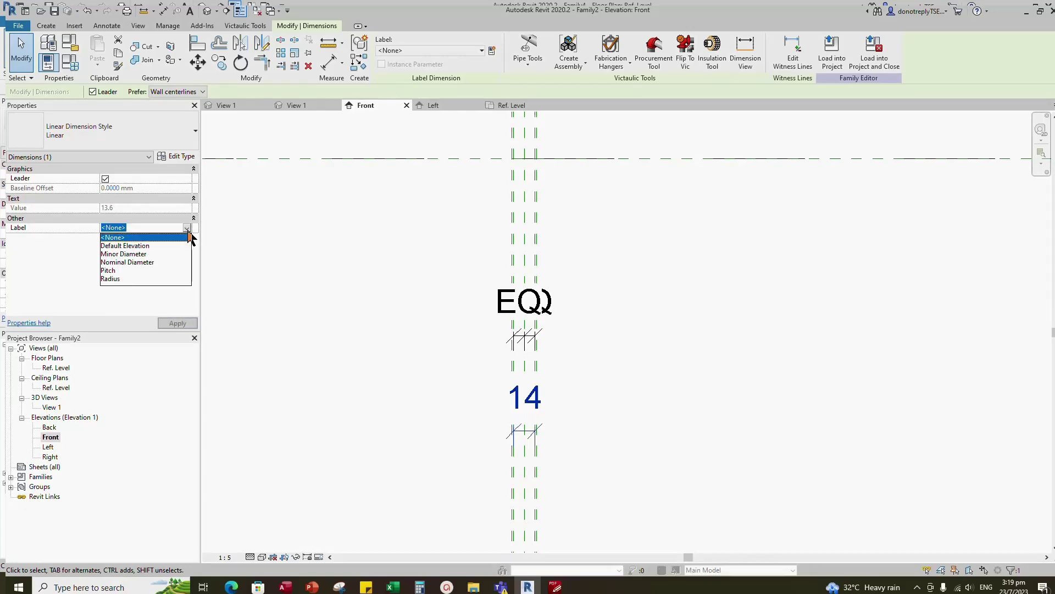
pyautogui.click(129, 254)
pyautogui.click(181, 323)
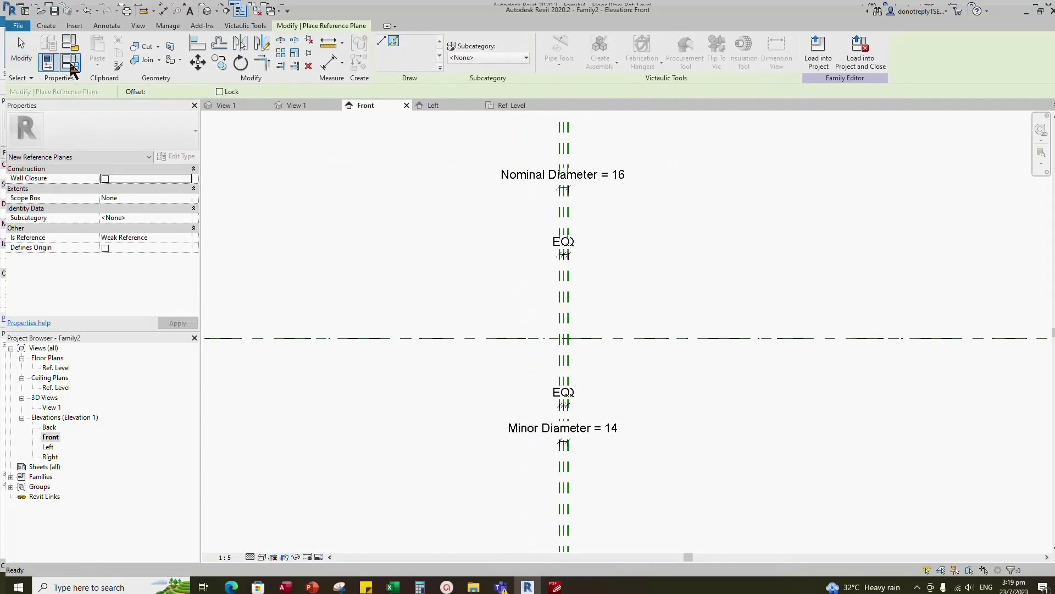
# Add horizontal reference planes at 2.0 offsets above and below the reference level.
pyautogui.scroll(4, 384, 364)
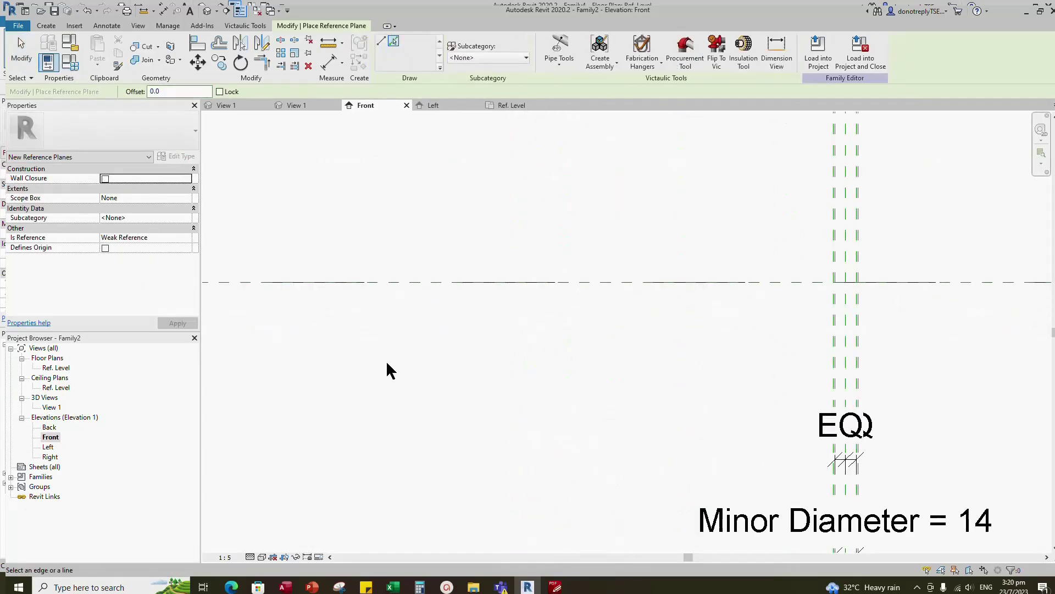
pyautogui.scroll(3, 360, 271)
pyautogui.doubleClick(155, 91)
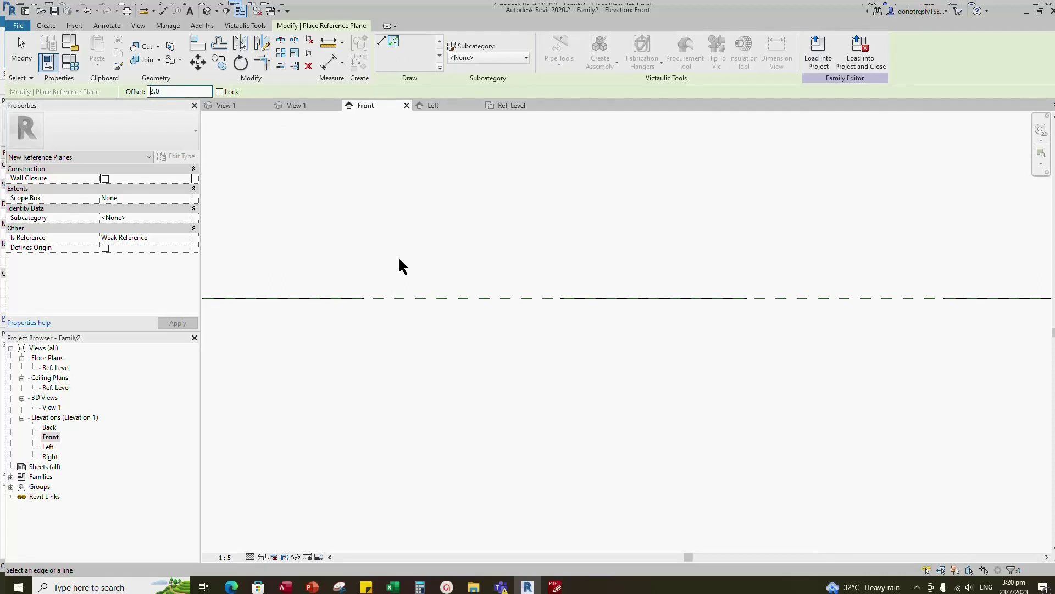
pyautogui.click(467, 301)
pyautogui.click(468, 308)
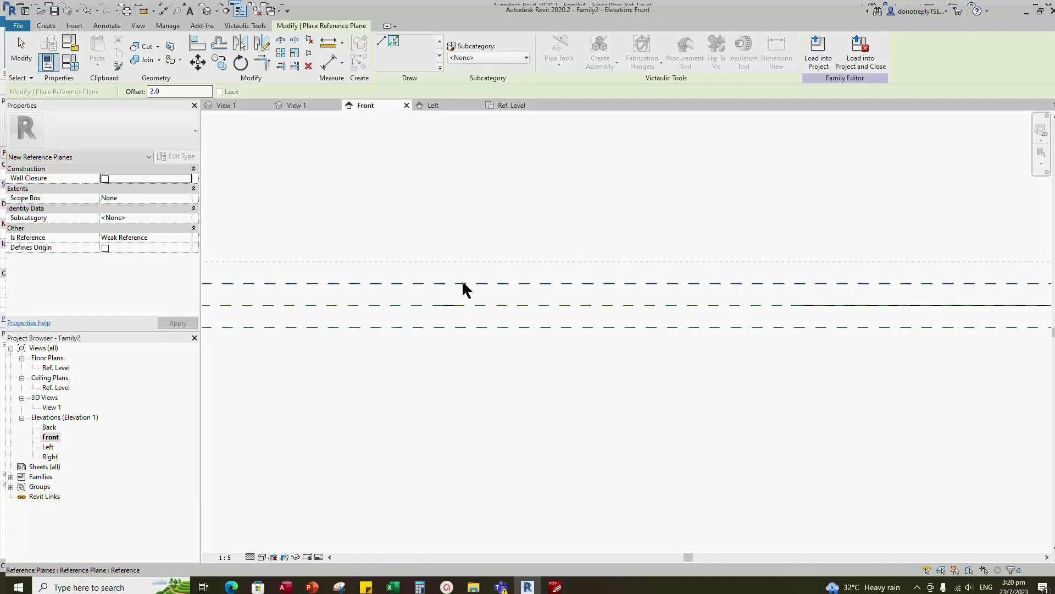
# Set the Front elevation's view scale to 1:1.
pyautogui.scroll(-5, 536, 321)
pyautogui.press('d')
pyautogui.press('i')
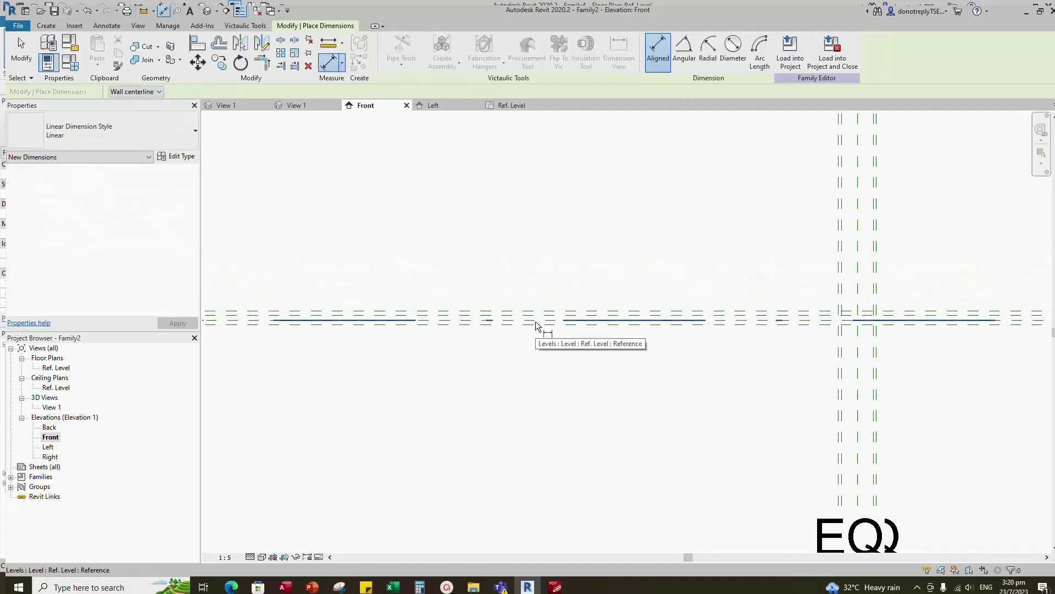
pyautogui.click(225, 557)
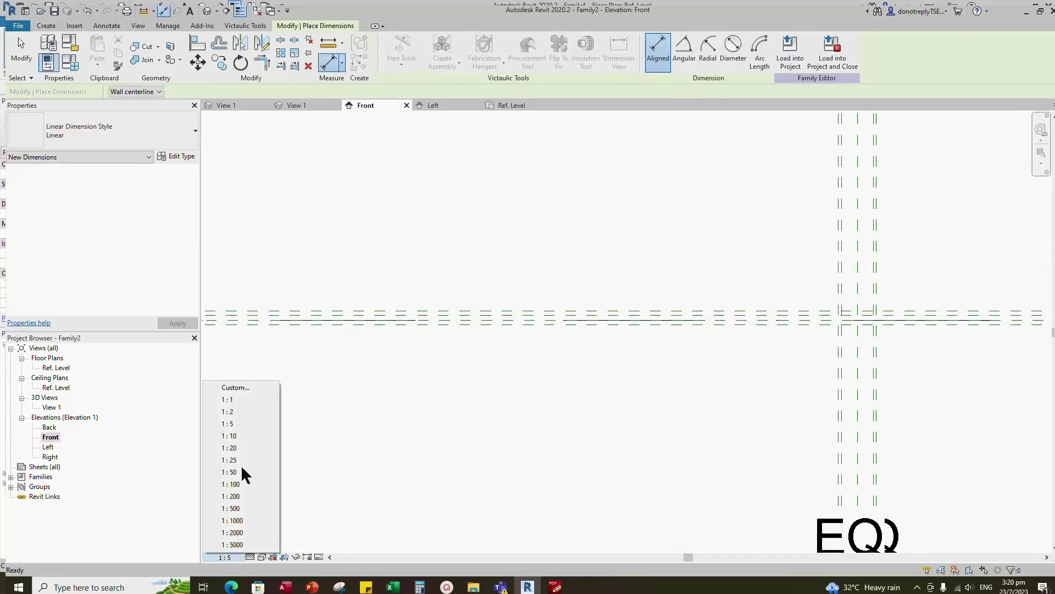
pyautogui.click(230, 400)
pyautogui.scroll(-3, 530, 356)
pyautogui.scroll(6, 523, 341)
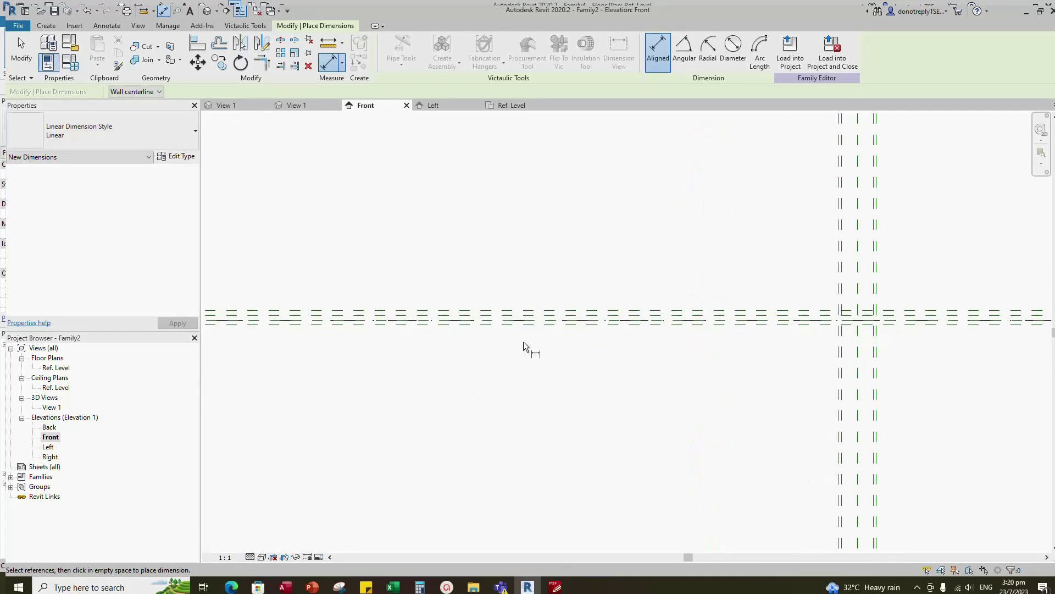
# Add separate aligned dimensions to the three gaps between neighbouring horizontal planes, including the reference level.
pyautogui.click(522, 310)
pyautogui.click(549, 374)
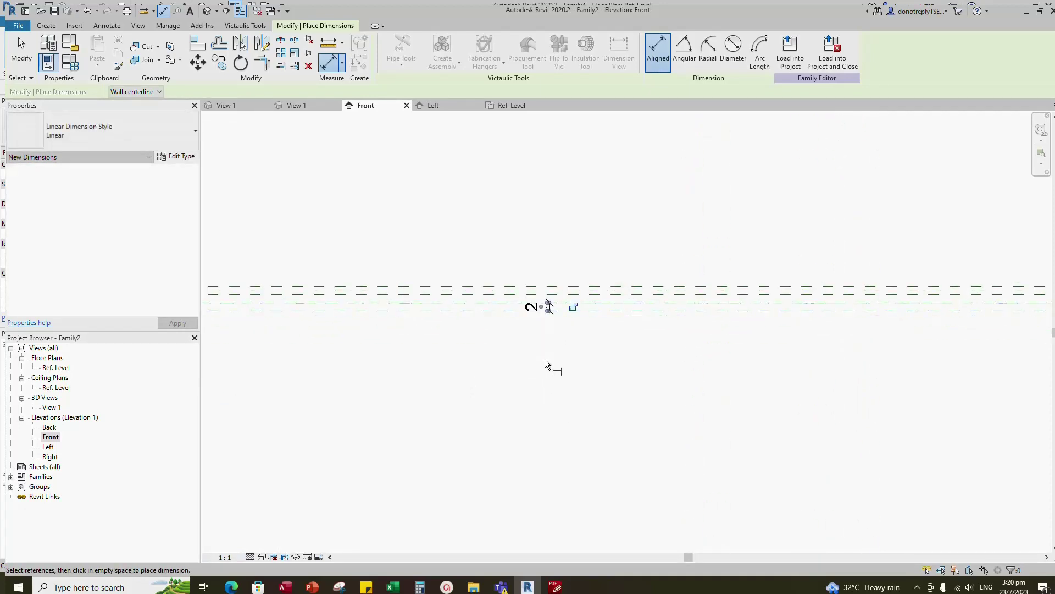
pyautogui.click(446, 295)
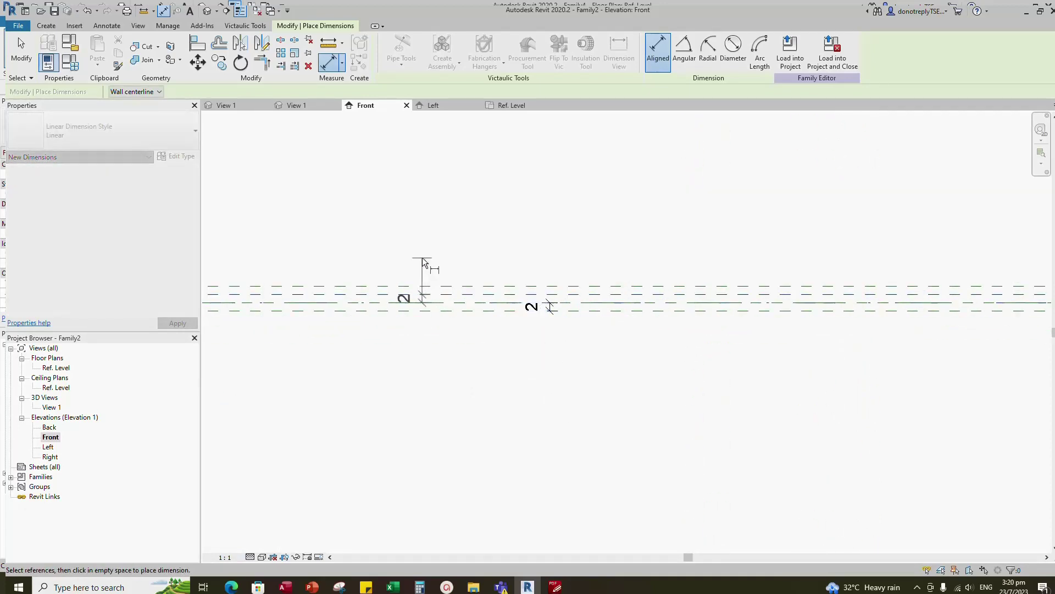
pyautogui.click(484, 255)
pyautogui.click(416, 295)
pyautogui.click(416, 287)
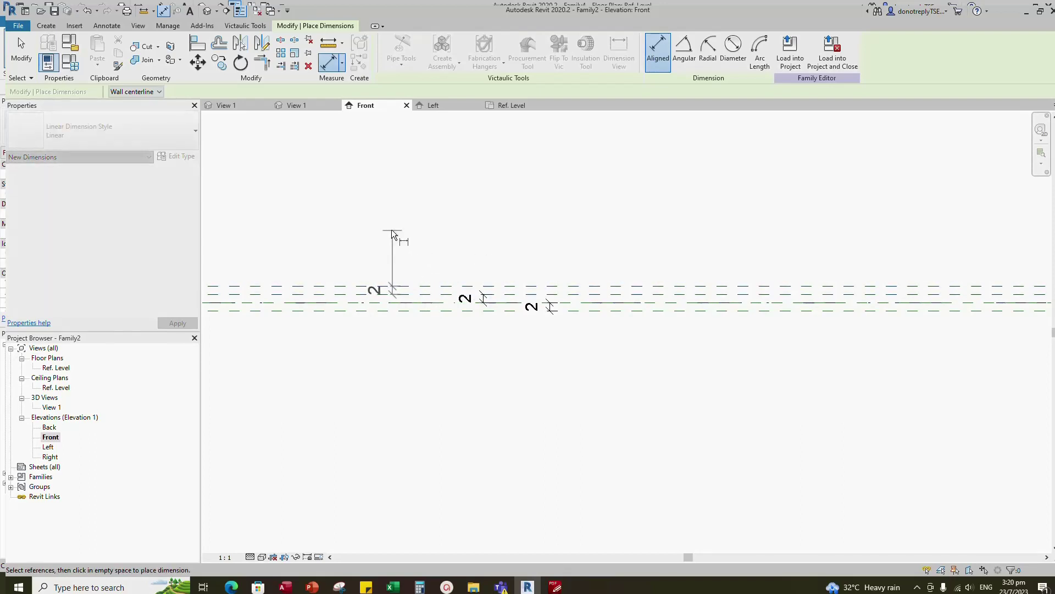
pyautogui.click(392, 230)
pyautogui.press('Escape')
pyautogui.press('Escape')
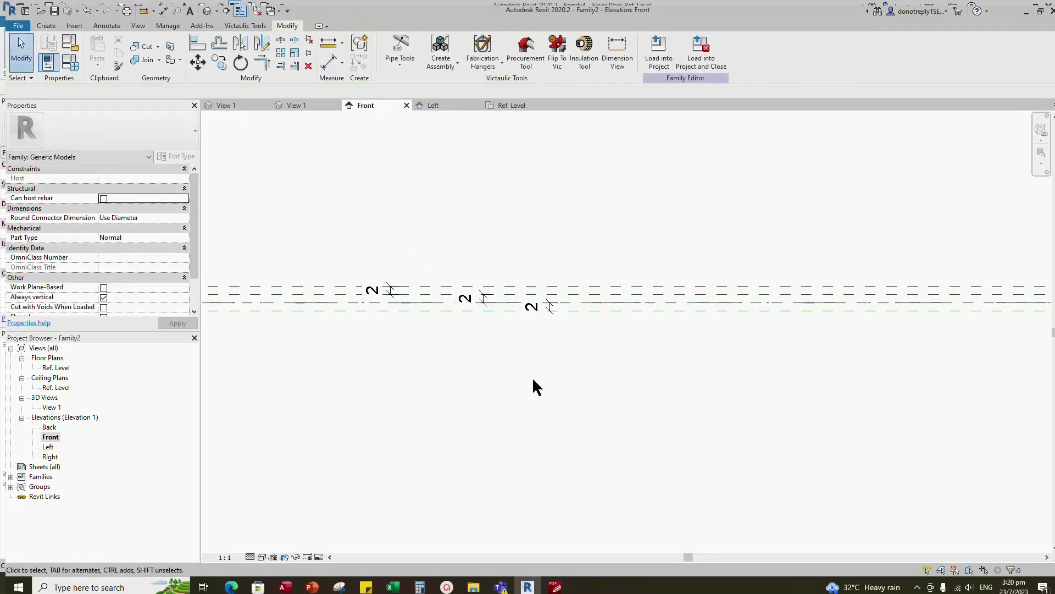
# Add another horizontal reference plane offset 2.0 above the uppermost horizontal plane.
pyautogui.scroll(-3, 465, 350)
pyautogui.scroll(4, 566, 329)
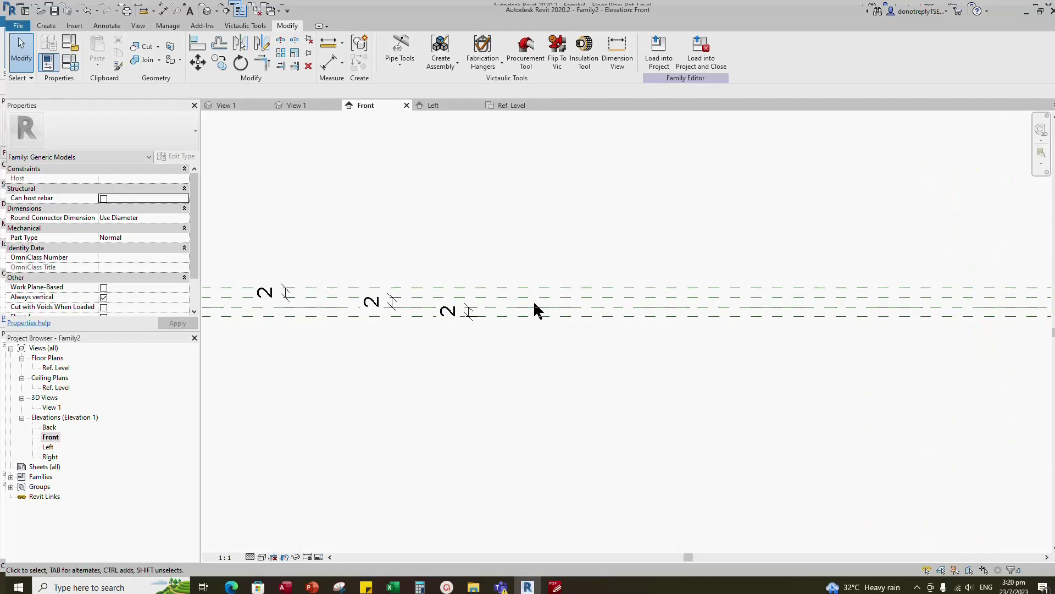
pyautogui.click(529, 287)
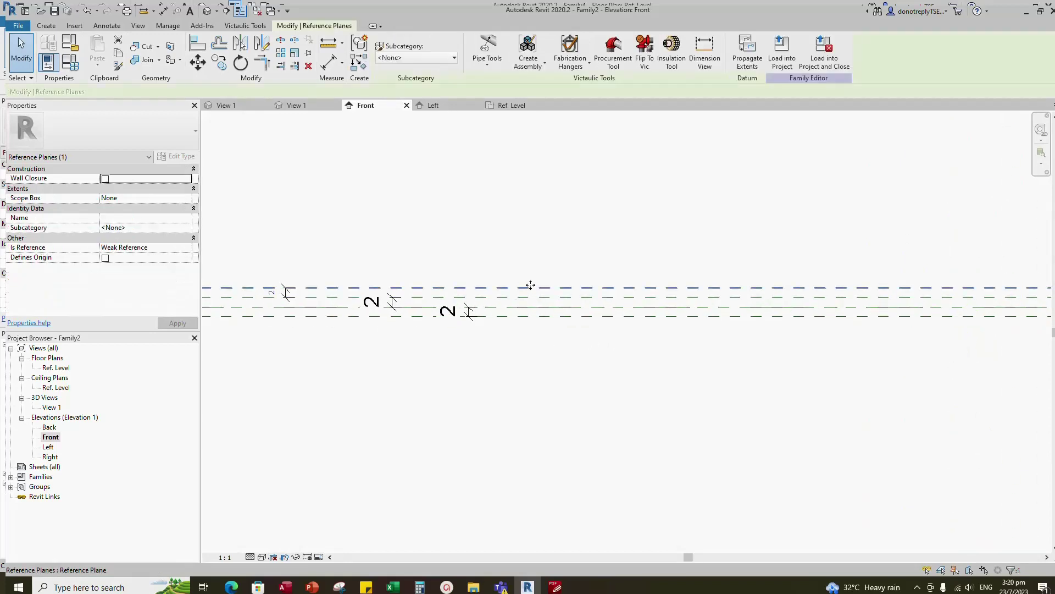
pyautogui.click(361, 62)
pyautogui.write('2.0')
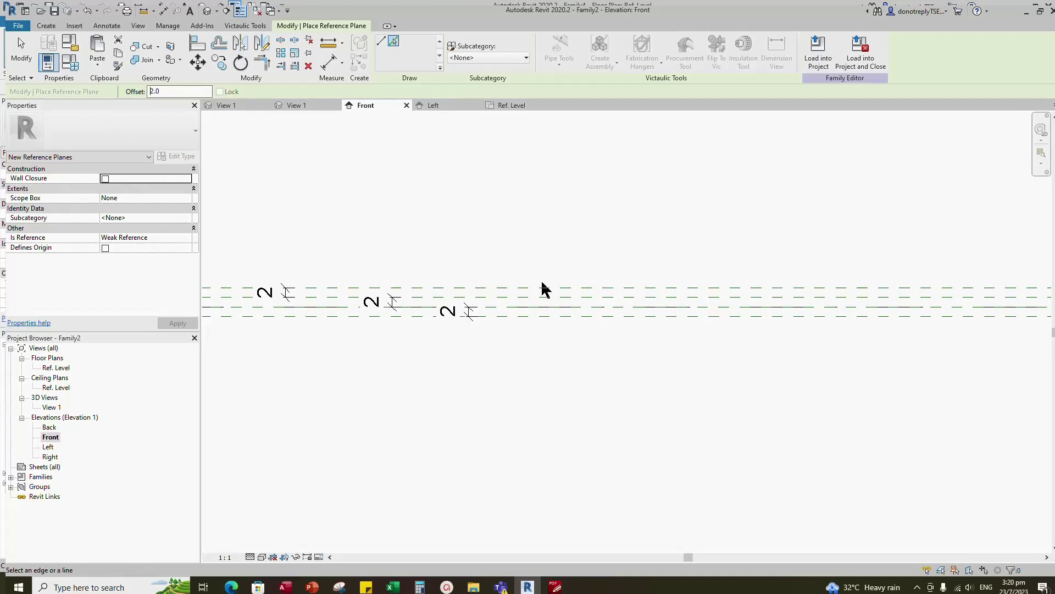
pyautogui.click(540, 285)
pyautogui.scroll(-2, 591, 351)
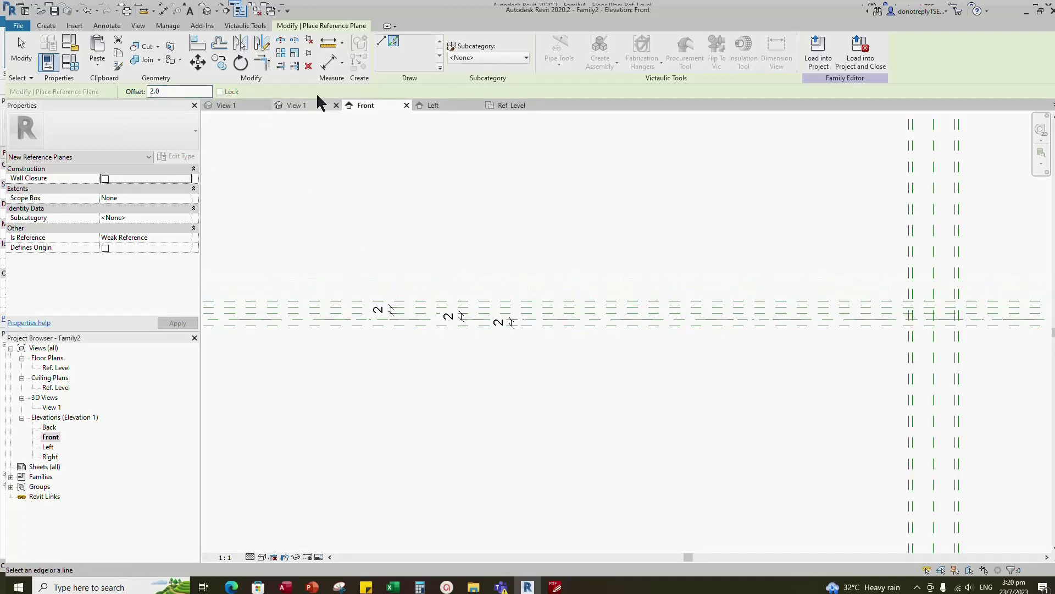
# Dimension the gap between the two uppermost horizontal reference planes.
pyautogui.click(328, 62)
pyautogui.click(314, 306)
pyautogui.click(311, 301)
pyautogui.click(309, 286)
pyautogui.press('Escape')
# Label all four spacing dimensions between the horizontal planes with the Pitch parameter.
pyautogui.click(498, 322)
pyautogui.click(190, 227)
pyautogui.click(113, 275)
pyautogui.click(463, 327)
pyautogui.click(461, 317)
pyautogui.click(187, 227)
pyautogui.click(157, 276)
pyautogui.click(390, 310)
pyautogui.click(188, 228)
pyautogui.click(190, 228)
pyautogui.click(109, 269)
pyautogui.click(300, 304)
pyautogui.click(189, 228)
pyautogui.click(127, 270)
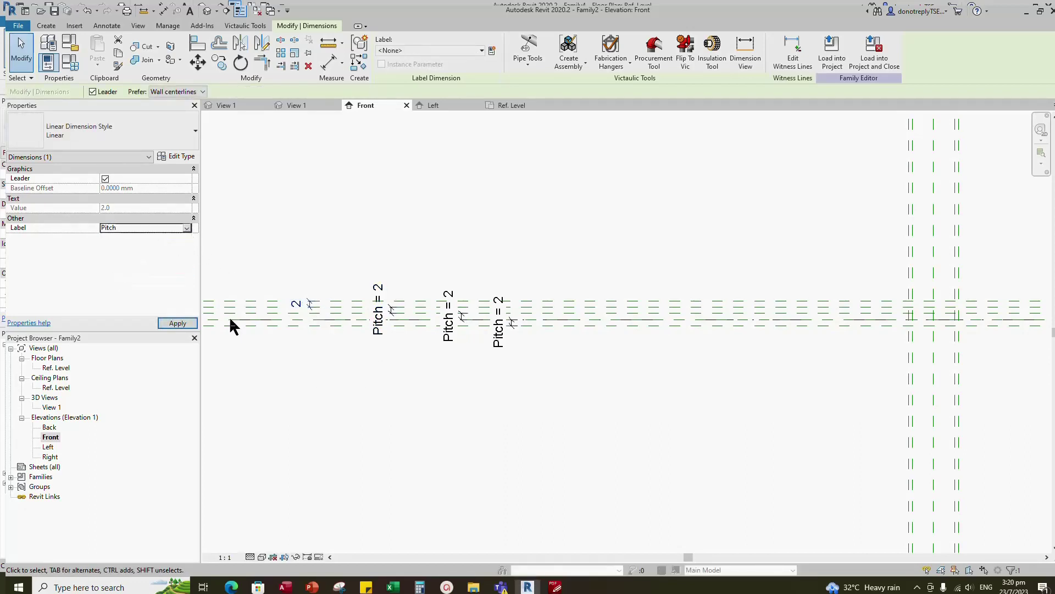
pyautogui.click(327, 358)
# Start a solid swept blend with the Ref. Level as its work plane and open the Ref. Level floor plan.
pyautogui.scroll(-4, 329, 360)
pyautogui.scroll(8, 764, 330)
pyautogui.scroll(-2, 569, 346)
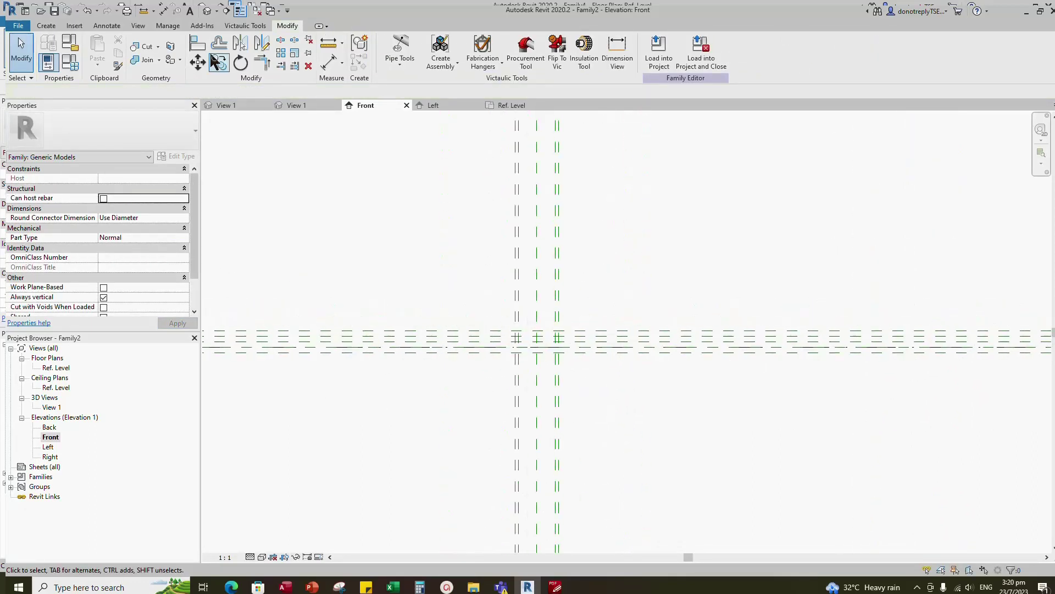
pyautogui.click(46, 26)
pyautogui.click(193, 55)
pyautogui.click(677, 50)
pyautogui.click(443, 309)
pyautogui.click(503, 360)
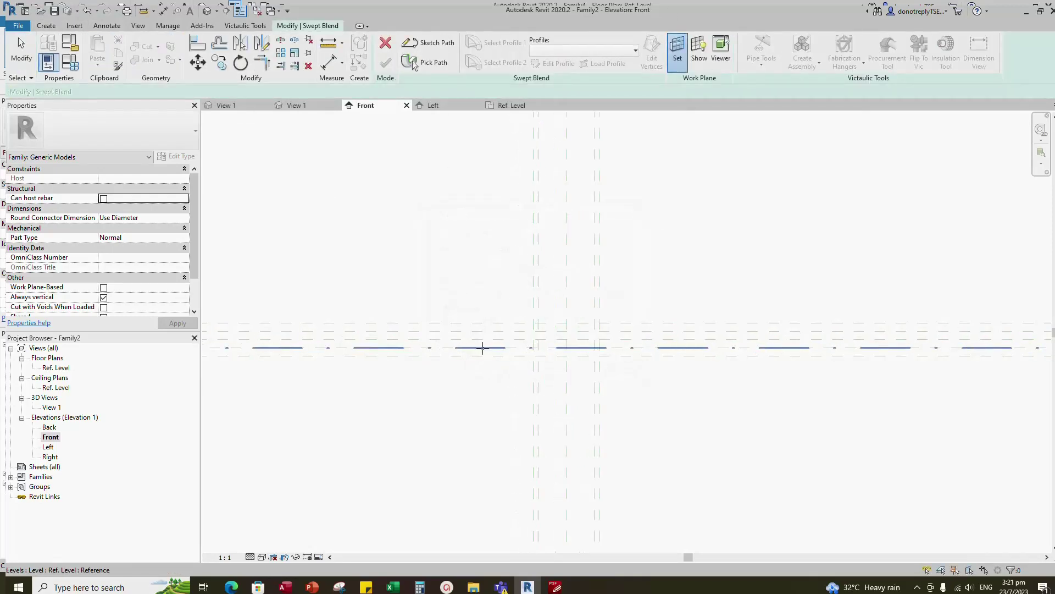
pyautogui.click(483, 348)
pyautogui.click(533, 401)
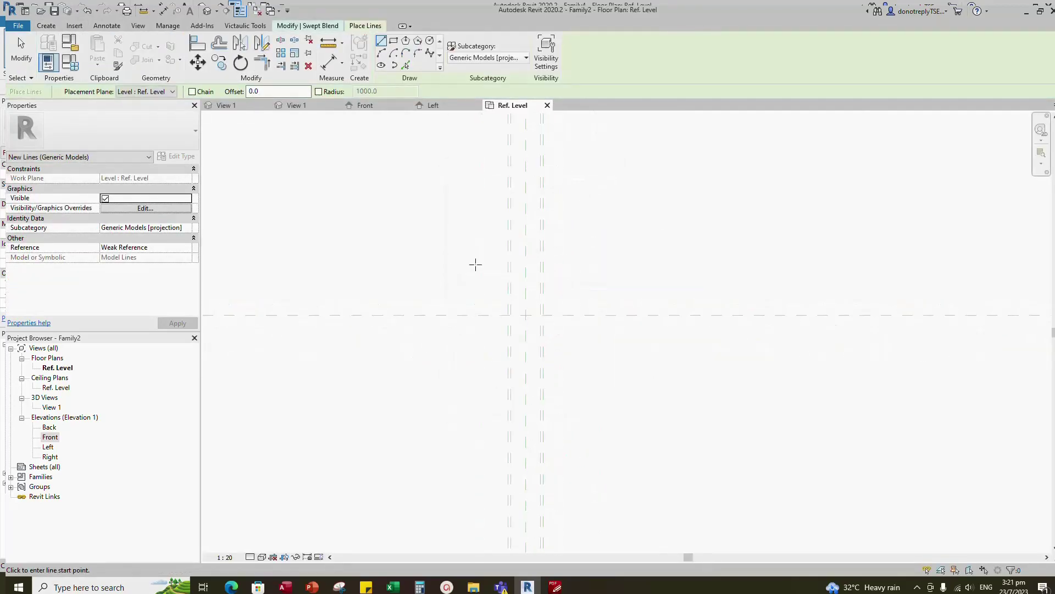
# Sketch the swept blend path as a semicircular arc of radius 8.0 between the two outermost vertical planes, below the horizontal plane, and finish the path.
pyautogui.click(317, 26)
pyautogui.click(412, 60)
pyautogui.scroll(4, 536, 332)
pyautogui.click(418, 41)
pyautogui.click(439, 270)
pyautogui.click(563, 270)
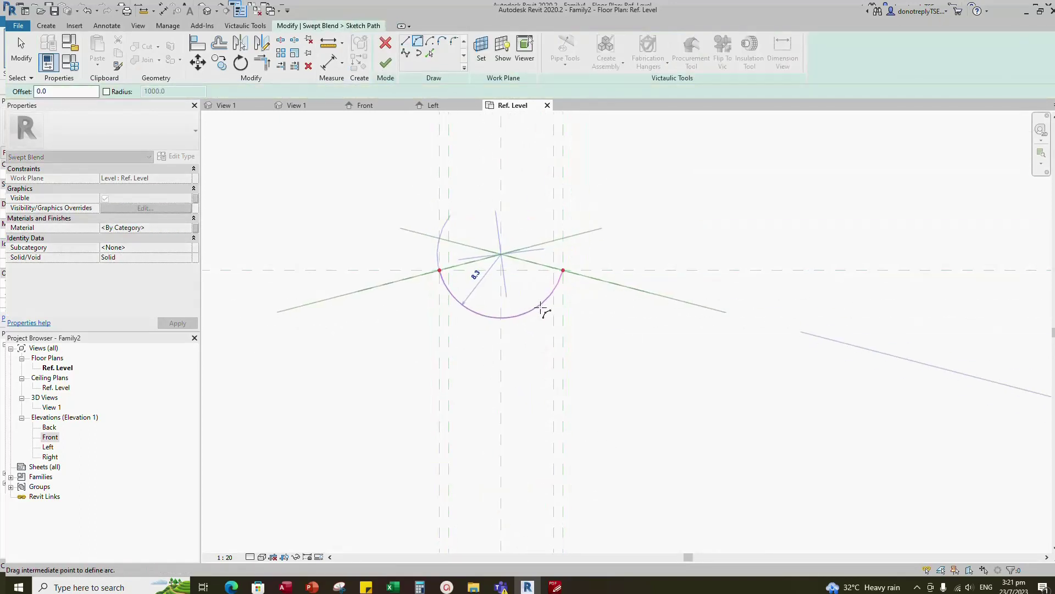
pyautogui.click(501, 331)
pyautogui.press('Escape')
pyautogui.press('Escape')
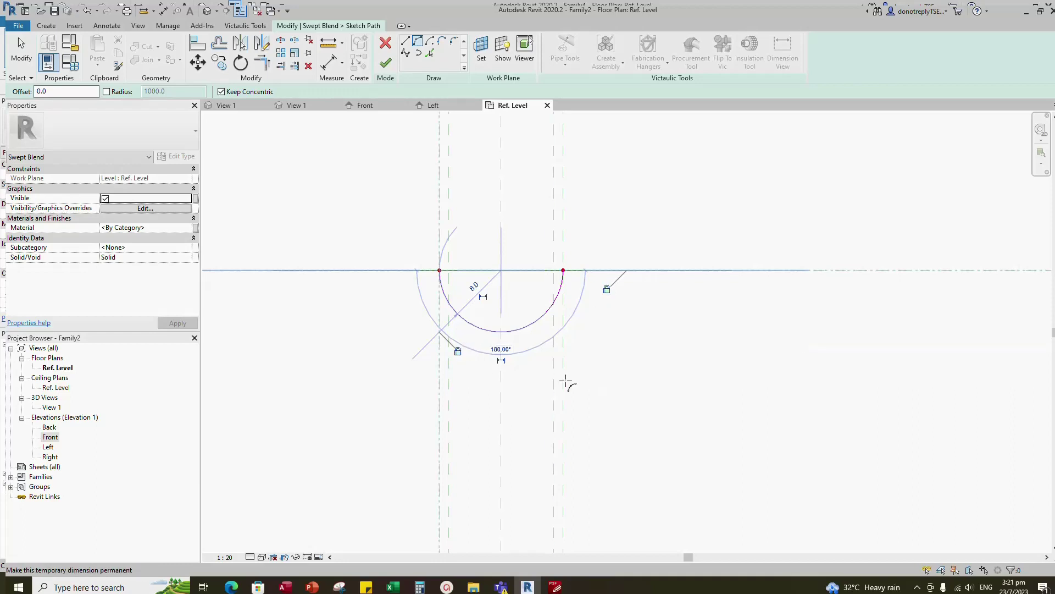
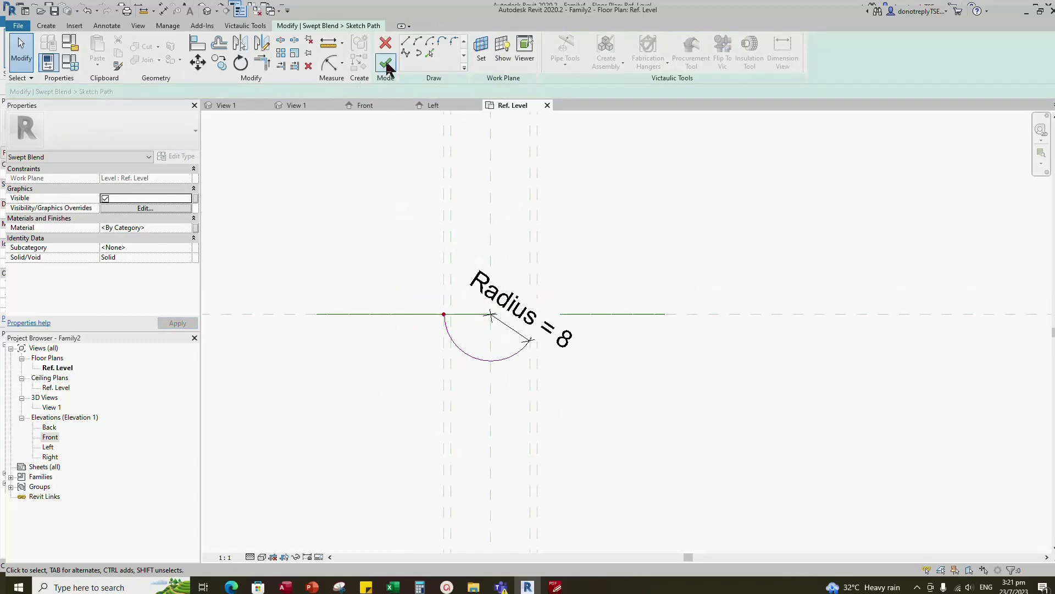
pyautogui.click(387, 65)
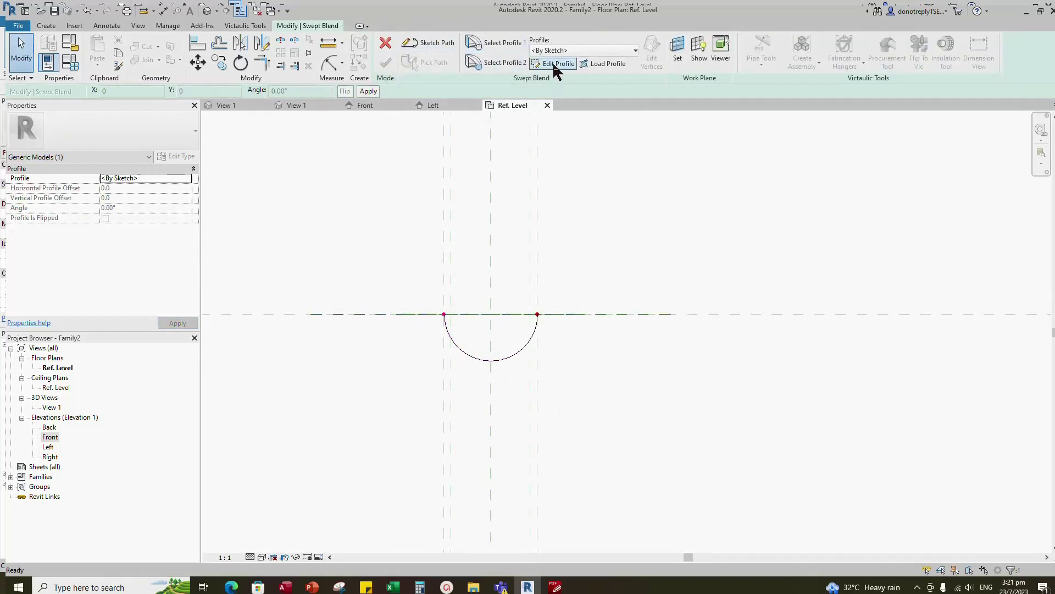
# Edit the first profile in the Front elevation, drawing a circumscribed 3-sided polygon centred on the path start with a radius of about 1.2.
pyautogui.click(558, 65)
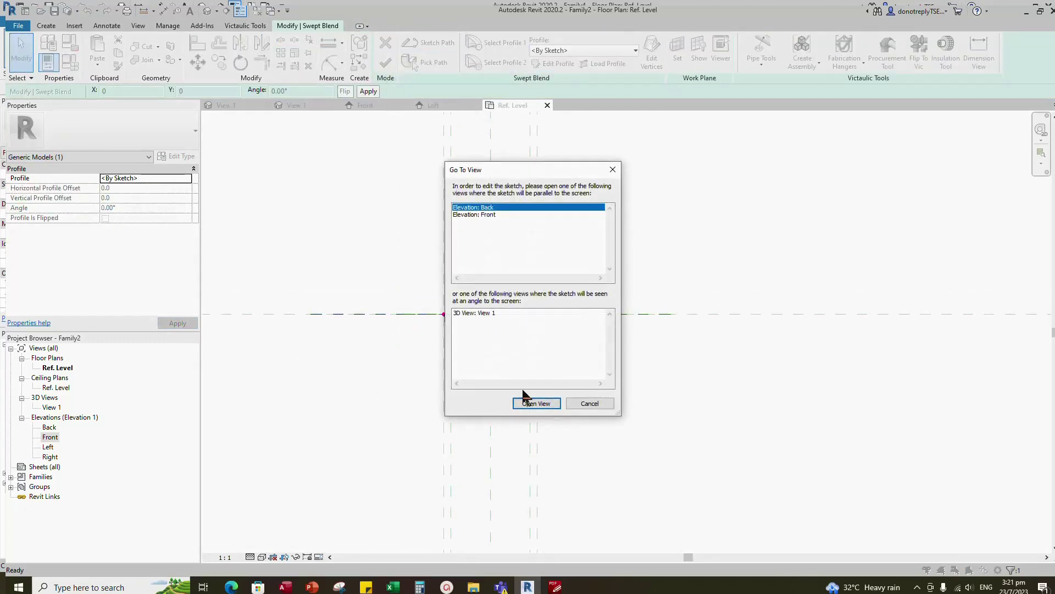
pyautogui.click(494, 214)
pyautogui.click(536, 403)
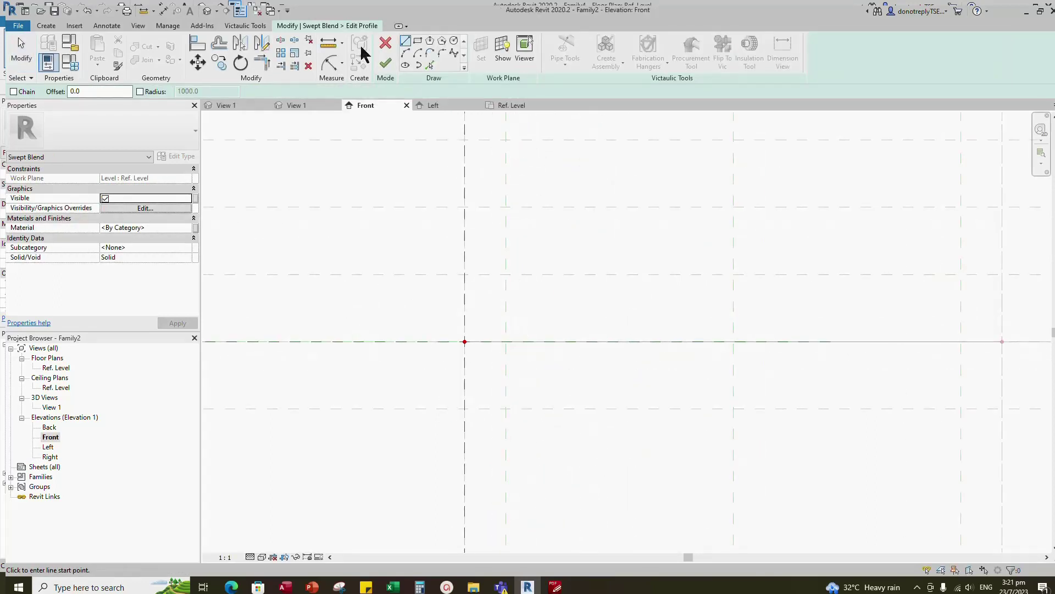
pyautogui.click(444, 42)
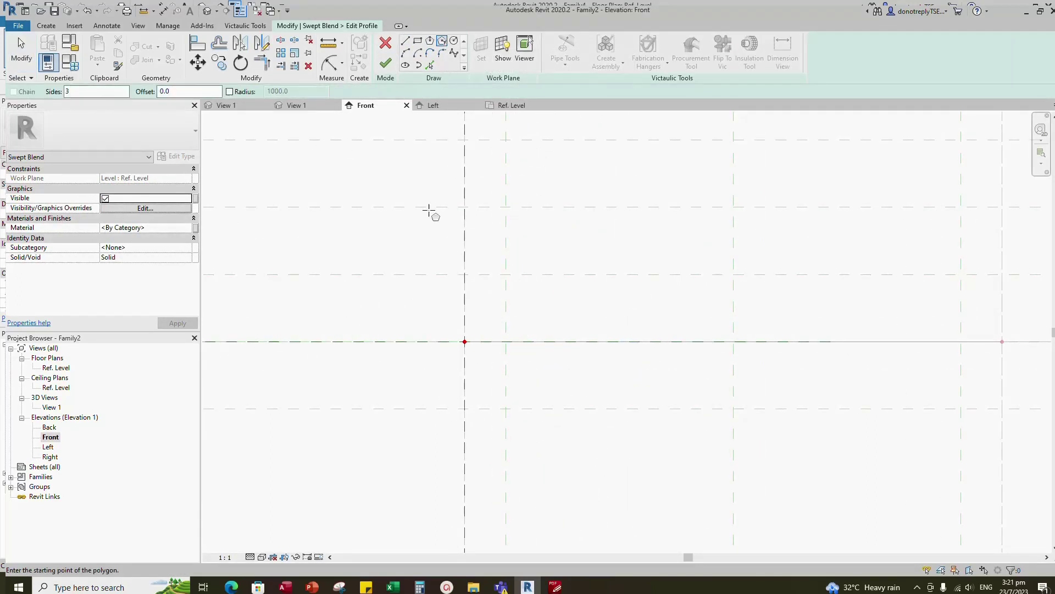
pyautogui.click(465, 342)
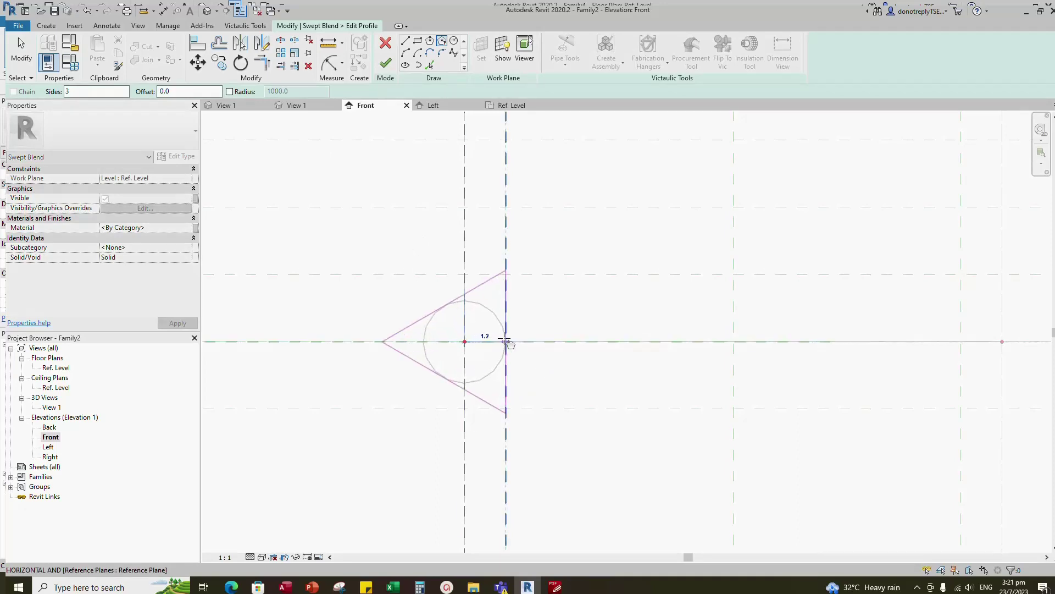
pyautogui.click(505, 341)
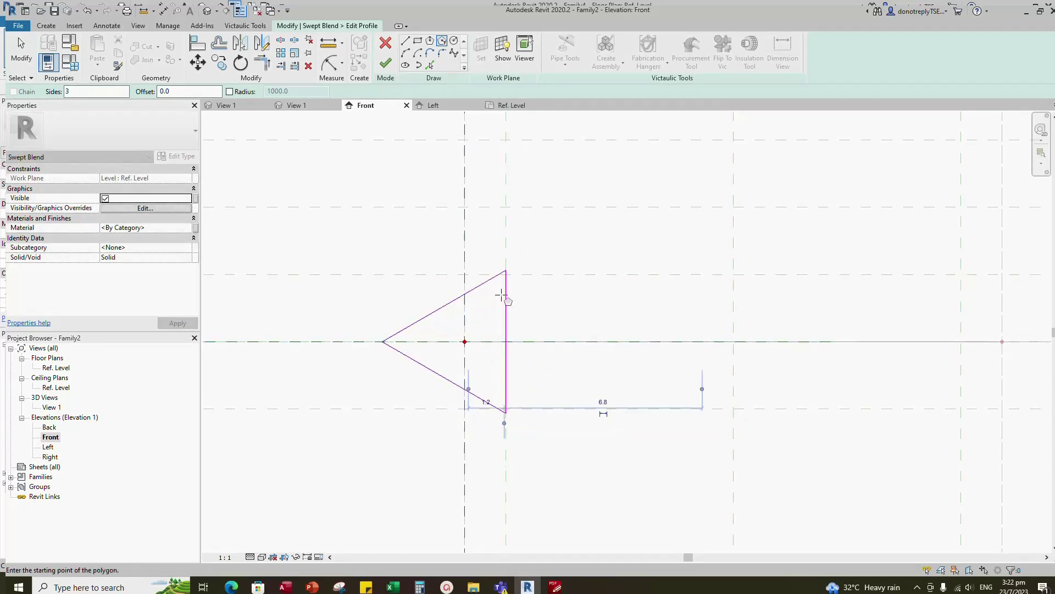
pyautogui.scroll(-4, 529, 323)
pyautogui.press('Escape')
pyautogui.scroll(3, 483, 301)
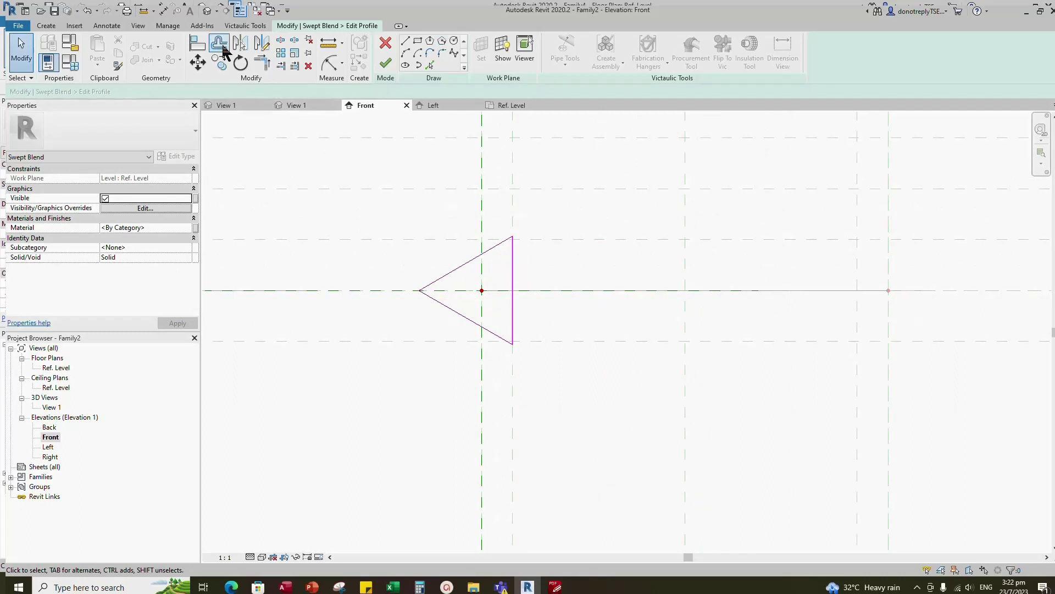
# Draw a vertical line across the triangle between its sloped edges, along the reference plane through the path start.
pyautogui.click(406, 44)
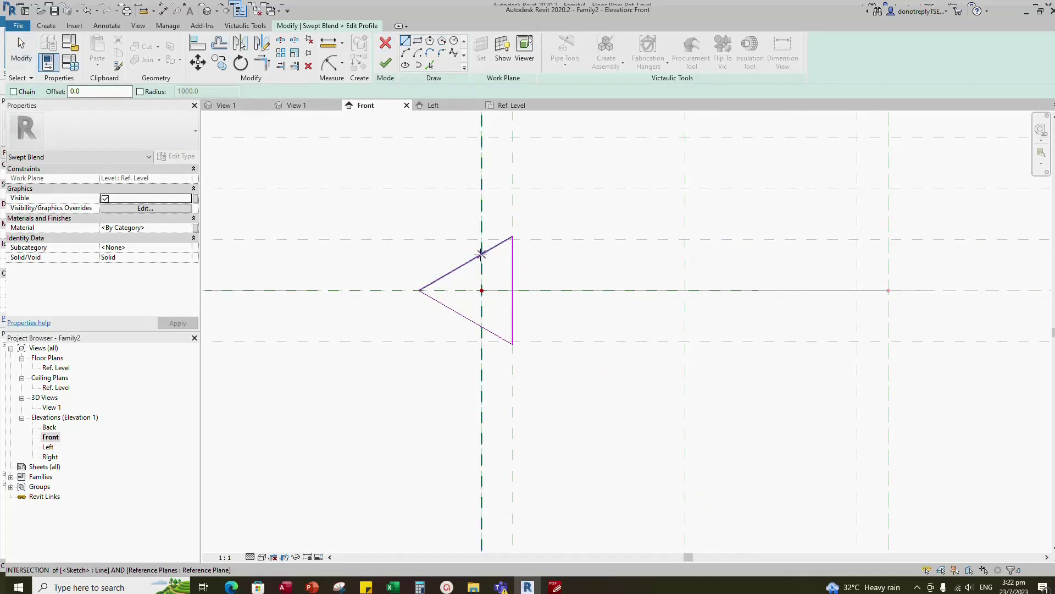
pyautogui.click(482, 254)
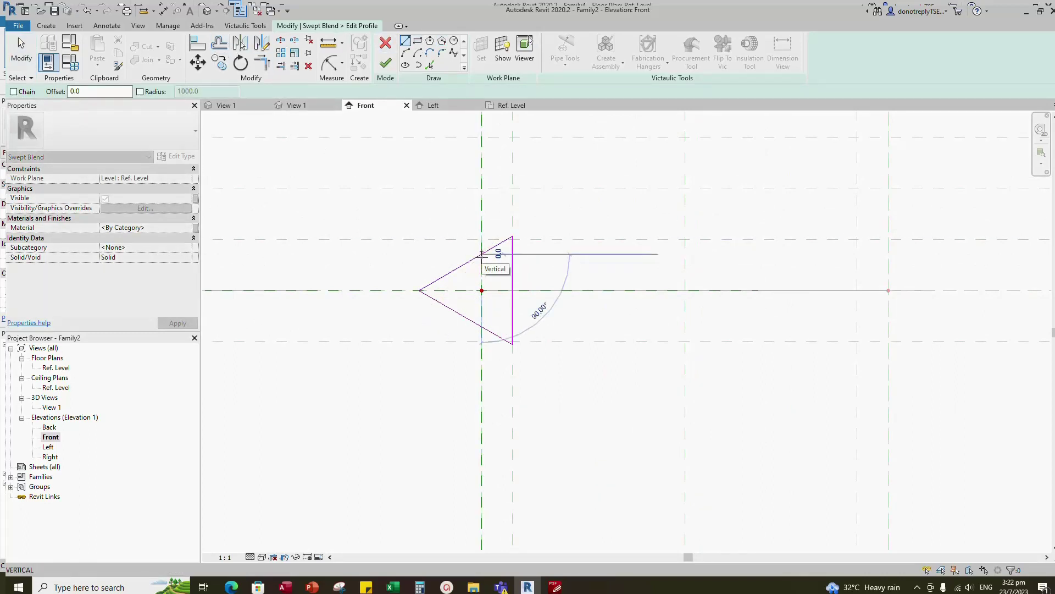
pyautogui.click(482, 326)
pyautogui.press('Escape')
pyautogui.press('Escape')
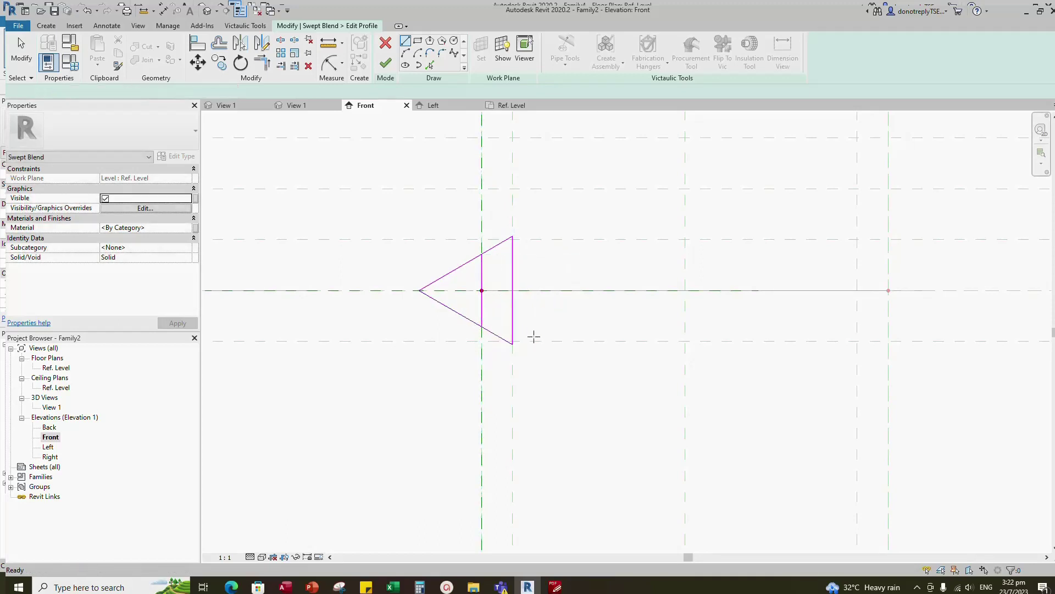
pyautogui.scroll(2, 525, 259)
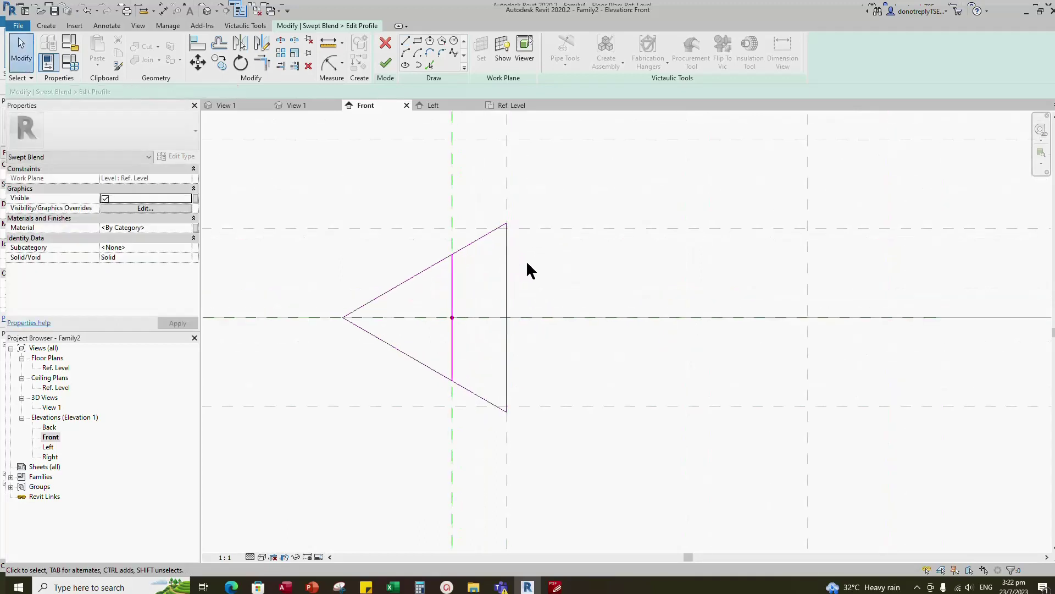
# Move the triangle's upper sloped edge so its outer endpoint lands on the horizontal reference plane just above the reference level.
pyautogui.click(483, 238)
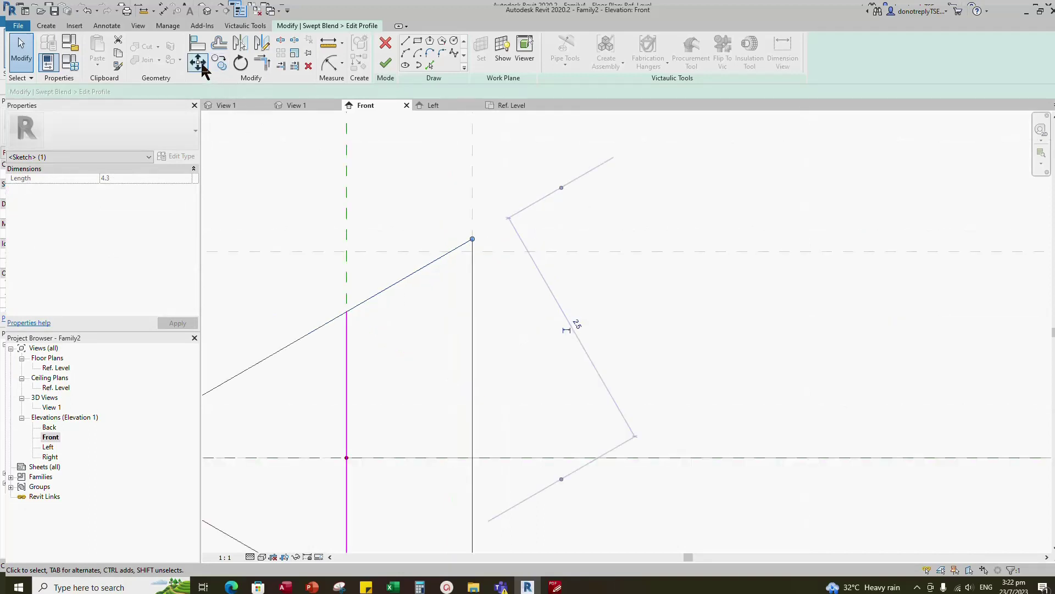
pyautogui.click(201, 67)
pyautogui.click(472, 238)
pyautogui.click(472, 239)
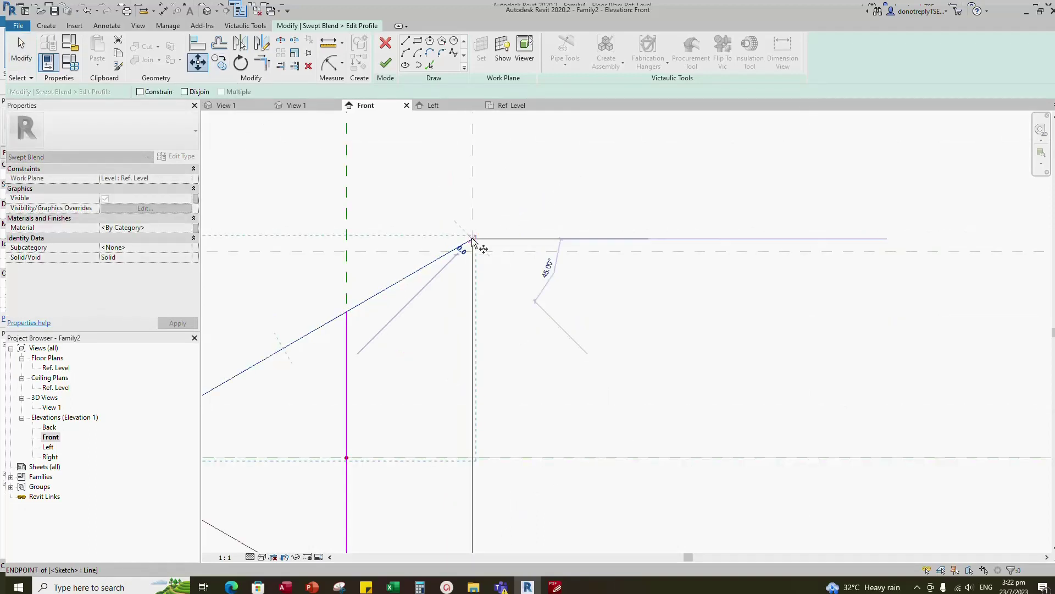
pyautogui.click(511, 216)
pyautogui.scroll(-3, 491, 189)
pyautogui.scroll(-2, 489, 182)
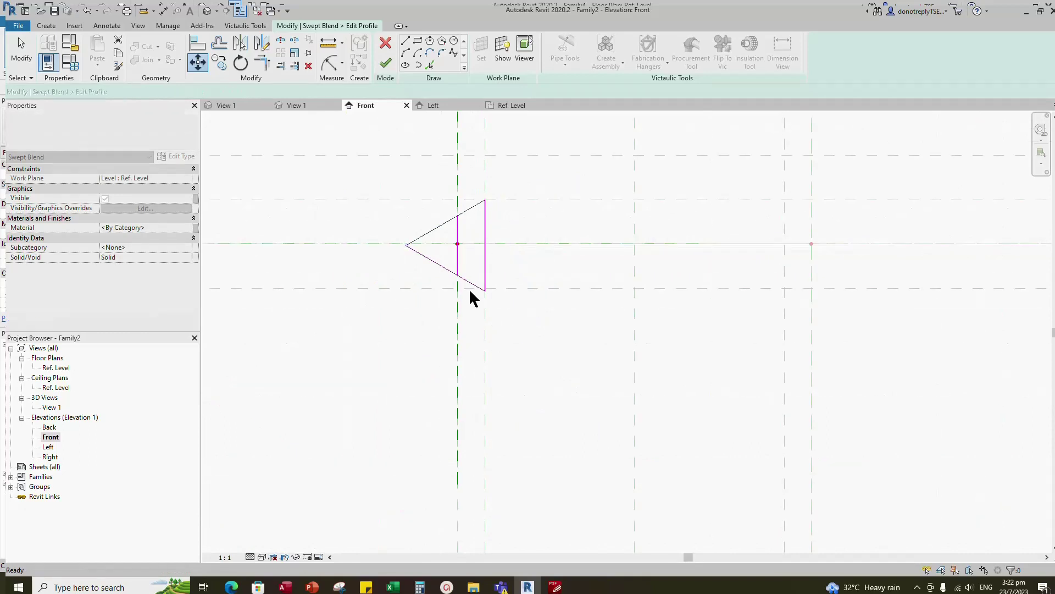
# Replace the triangle's lower sloped edge with a mirrored copy of the upper one about the horizontal plane through the path.
pyautogui.click(468, 284)
pyautogui.press('Delete')
pyautogui.scroll(2, 479, 269)
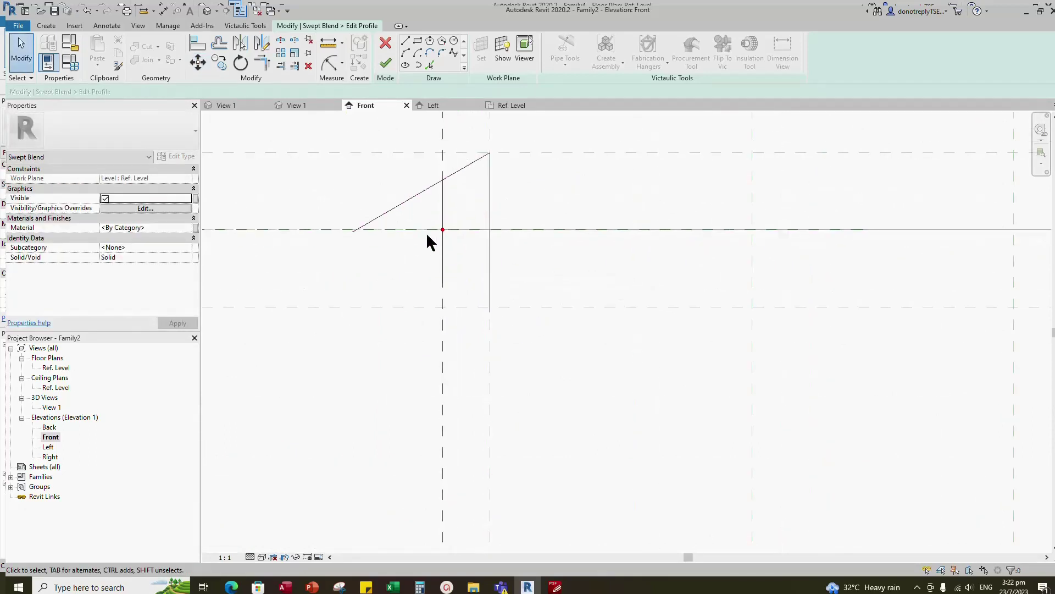
pyautogui.click(445, 180)
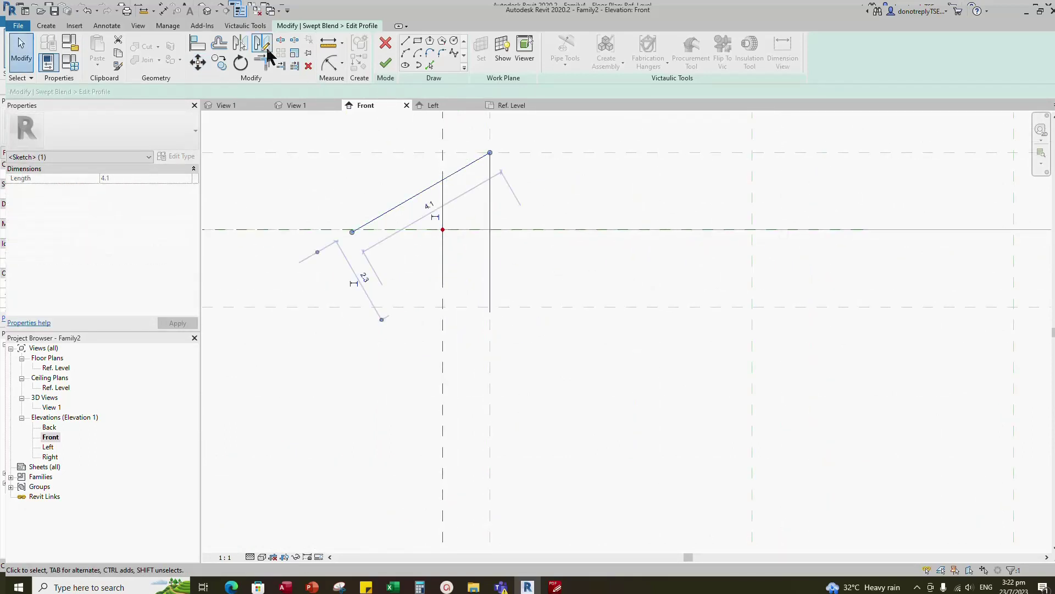
pyautogui.click(246, 52)
pyautogui.click(547, 236)
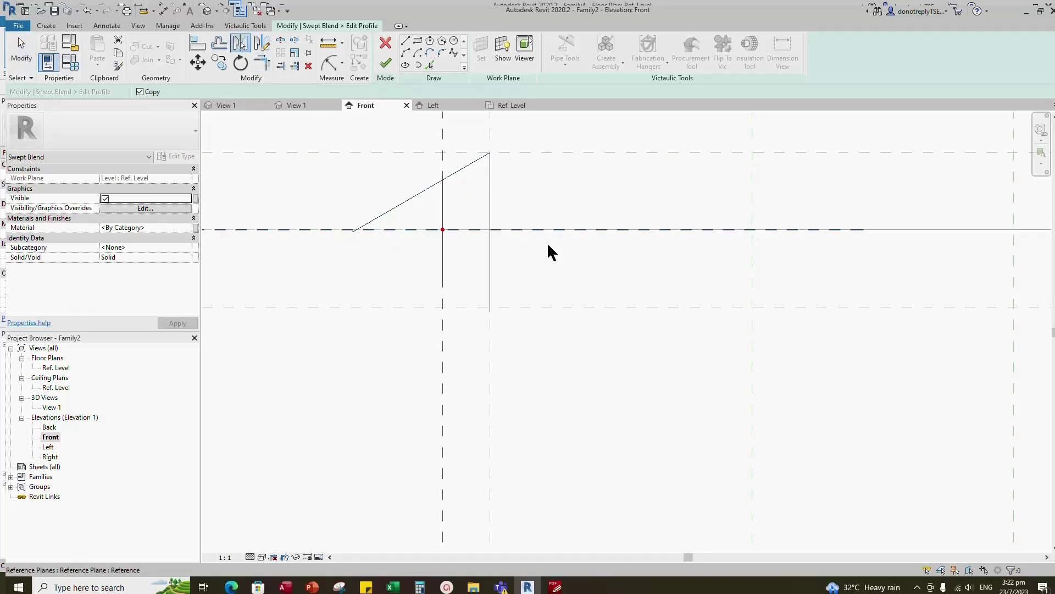
pyautogui.press('Escape')
pyautogui.scroll(-1, 596, 344)
# Align and lock the triangle's upper and lower corners to the adjacent horizontal pitch planes.
pyautogui.click(197, 44)
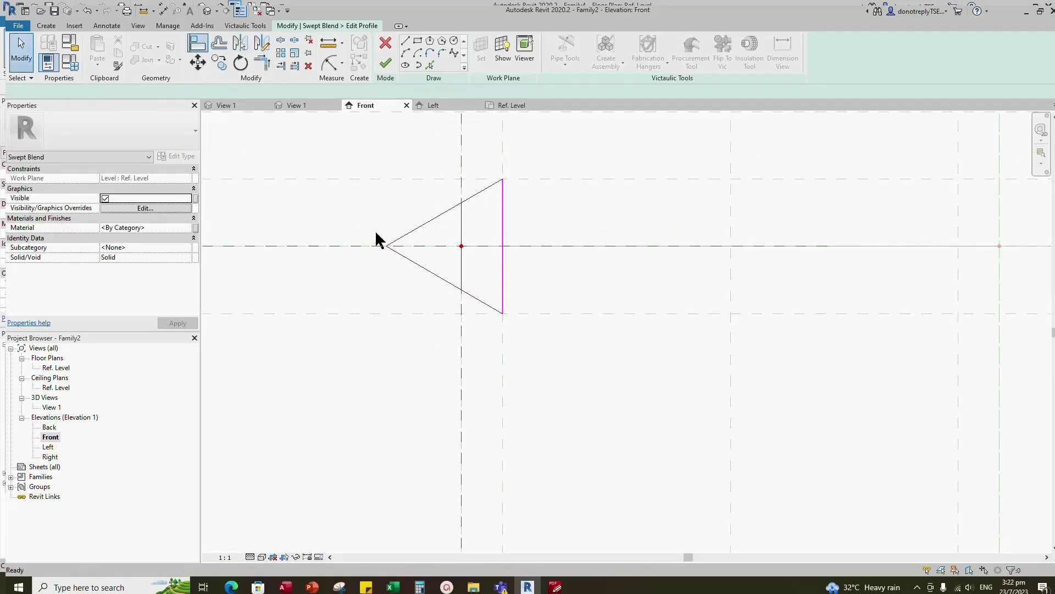
pyautogui.click(608, 314)
pyautogui.click(503, 316)
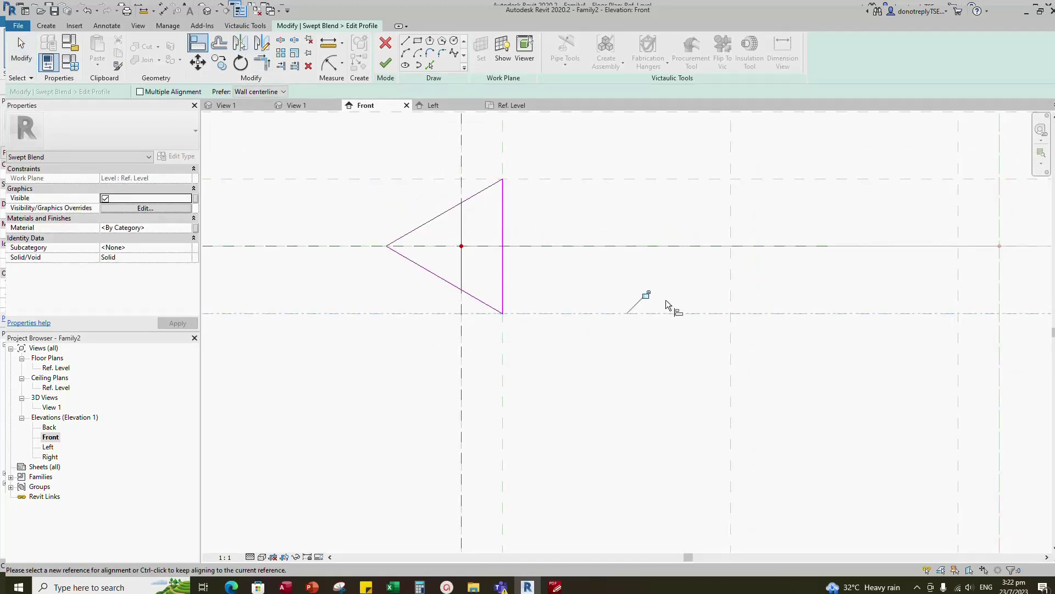
pyautogui.click(509, 181)
pyautogui.click(501, 181)
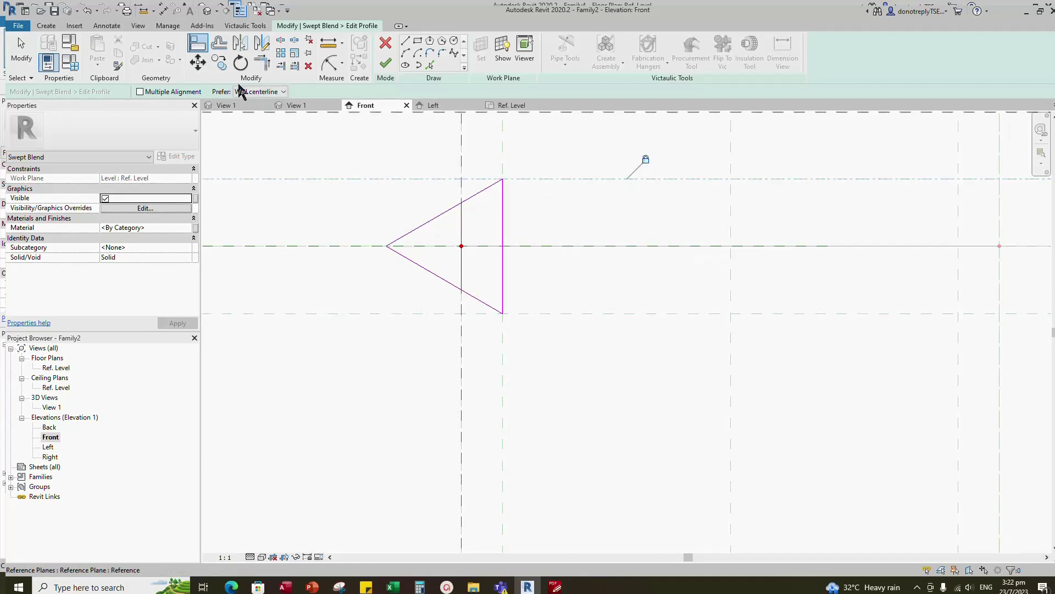
# Trim both sloped edges to the inner vertical line, turning the triangle into a closed trapezoid profile.
pyautogui.click(262, 63)
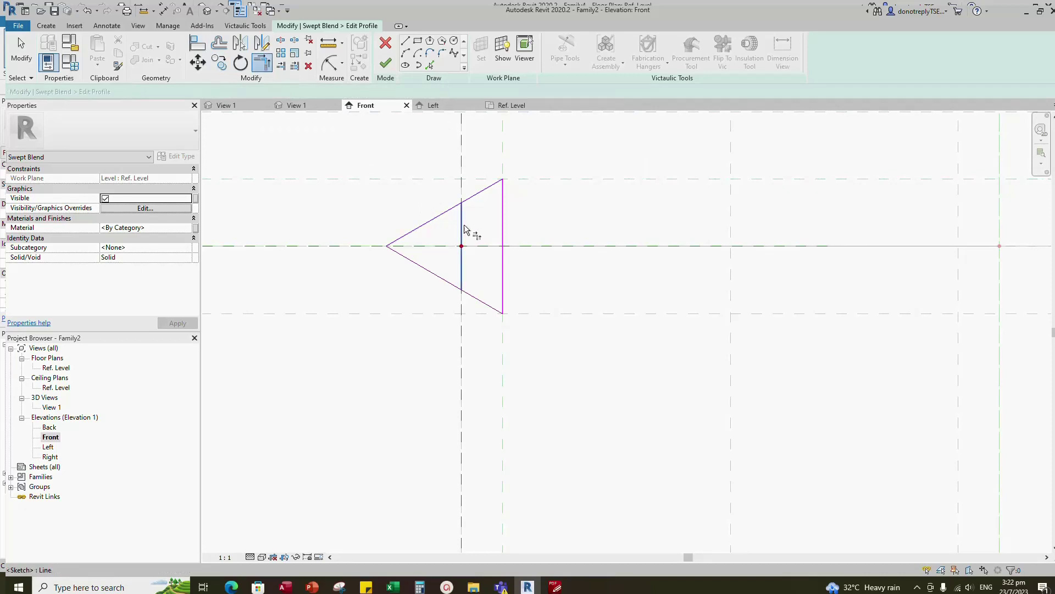
pyautogui.click(471, 200)
pyautogui.click(462, 231)
pyautogui.click(467, 291)
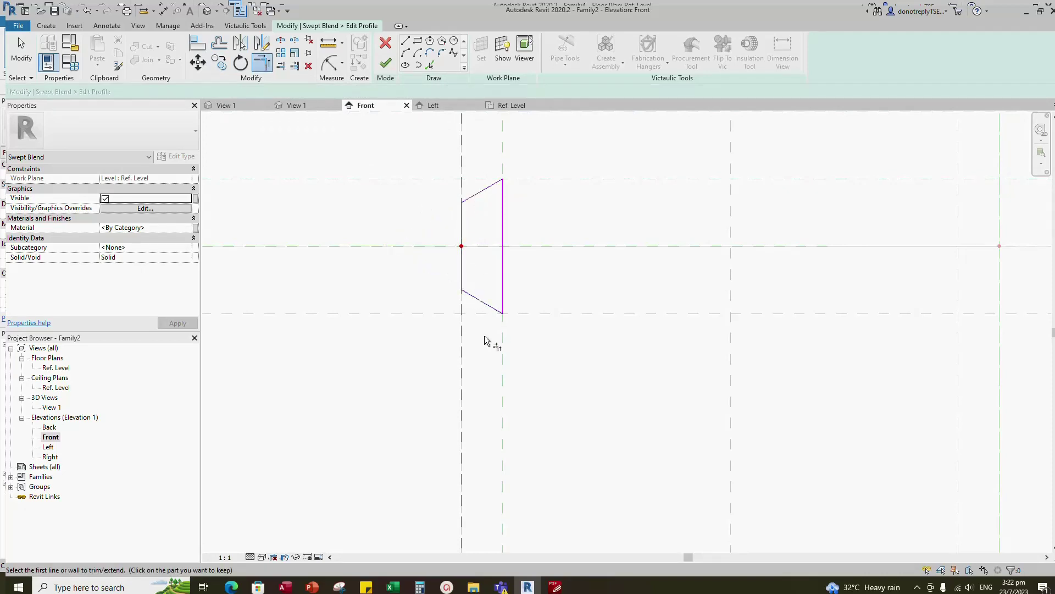
pyautogui.scroll(-1, 485, 334)
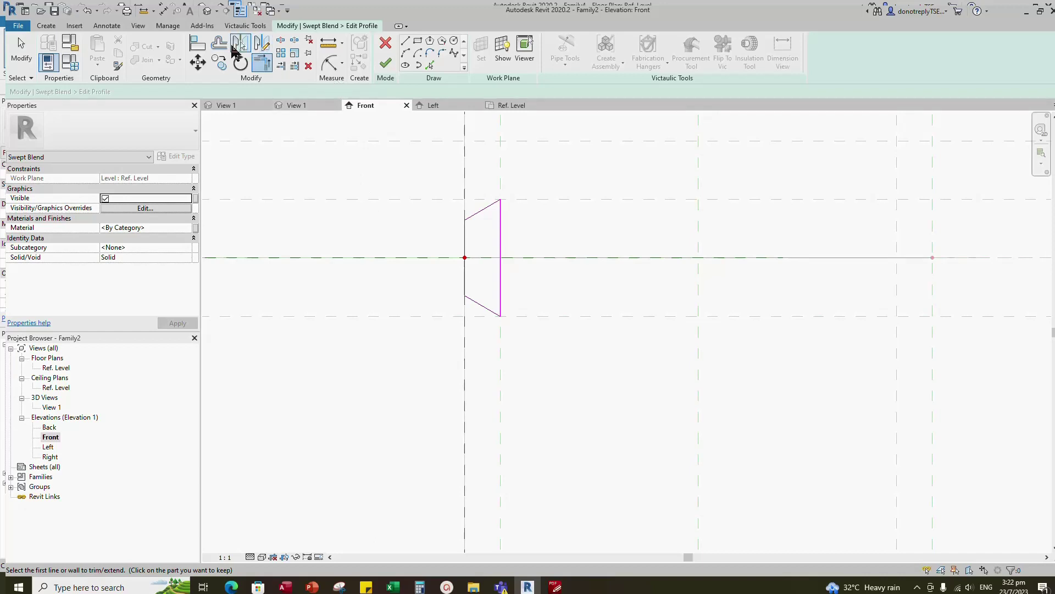
# Align and lock the trapezoid's two vertical edges to their coinciding vertical reference planes.
pyautogui.click(197, 44)
pyautogui.scroll(-3, 493, 179)
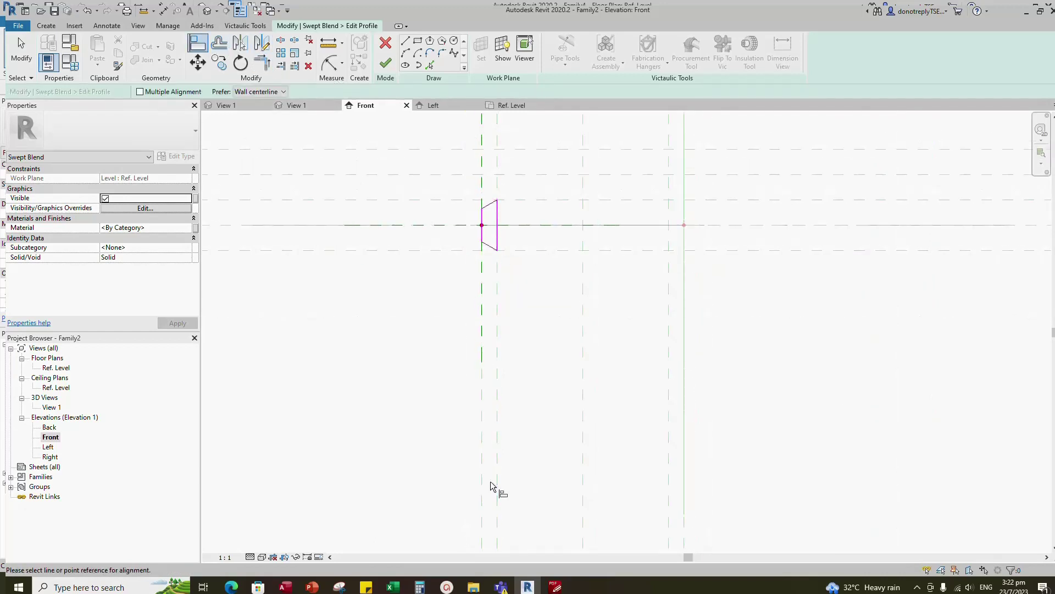
pyautogui.scroll(3, 481, 236)
pyautogui.click(481, 242)
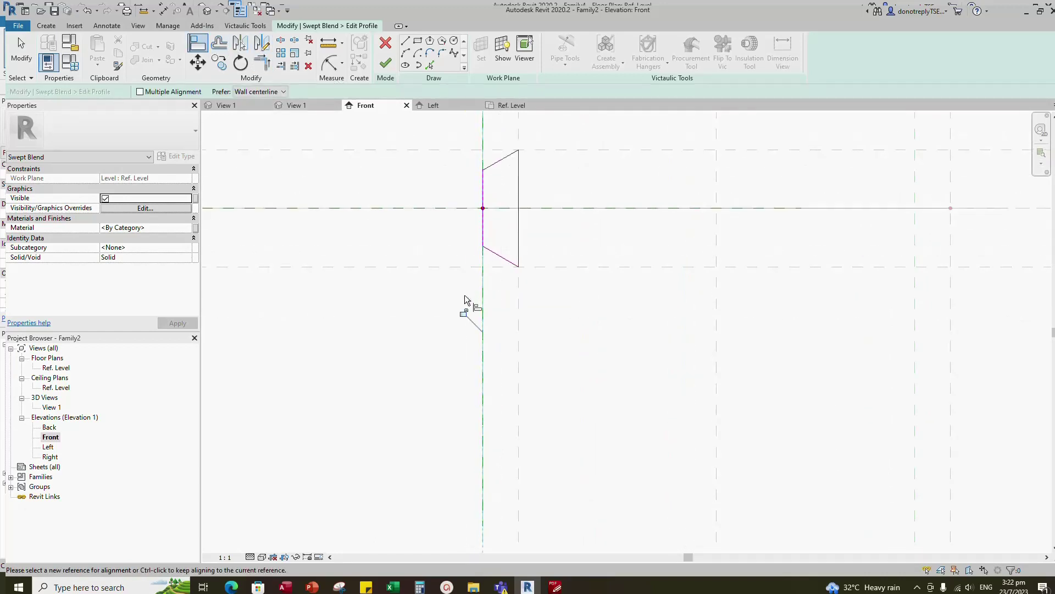
pyautogui.click(464, 313)
pyautogui.click(518, 406)
pyautogui.click(519, 255)
pyautogui.click(537, 350)
pyautogui.scroll(-2, 475, 336)
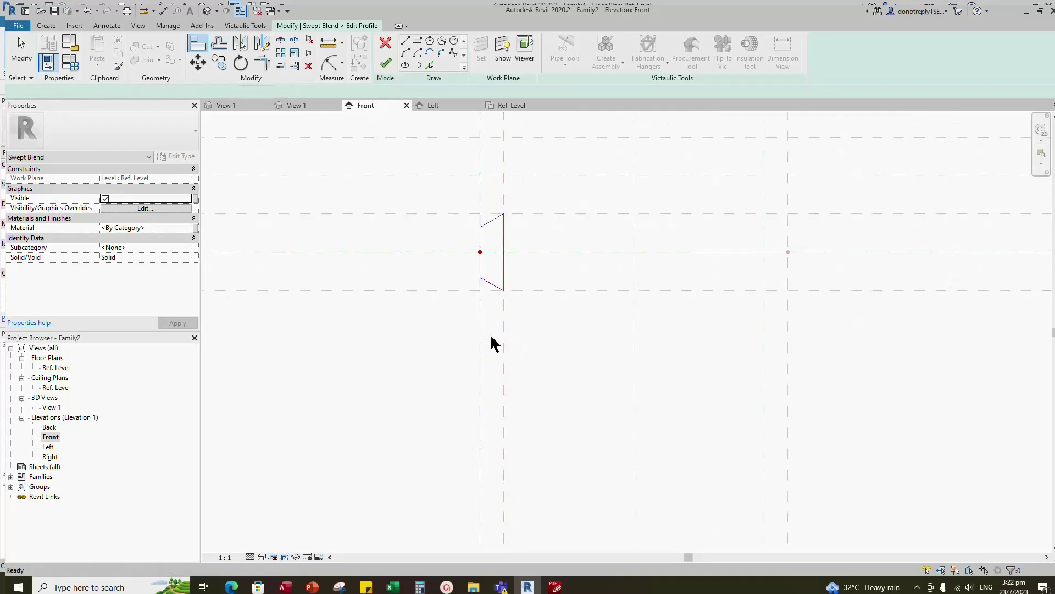
# Add an angular dimension between the trapezoid's upper and lower sloped edges.
pyautogui.scroll(1, 522, 297)
pyautogui.click(344, 65)
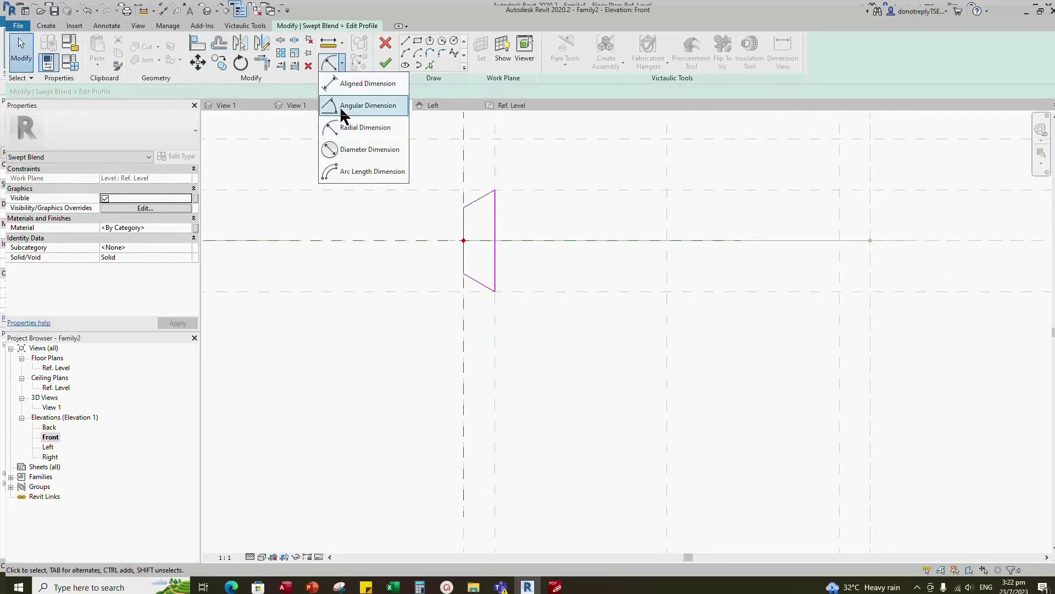
pyautogui.click(352, 106)
pyautogui.click(477, 204)
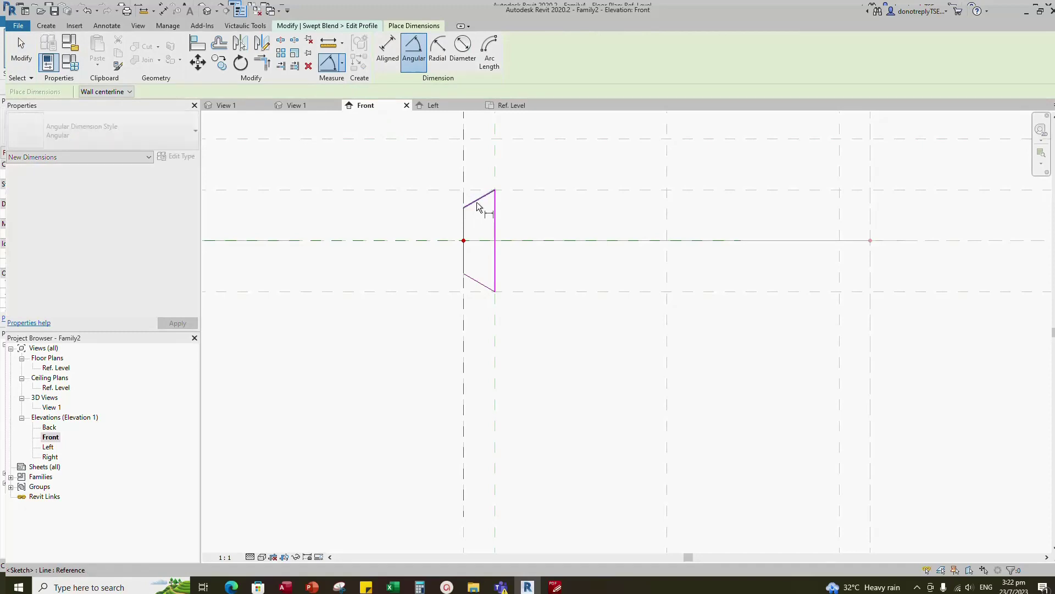
pyautogui.click(478, 282)
pyautogui.scroll(-4, 427, 262)
pyautogui.click(687, 284)
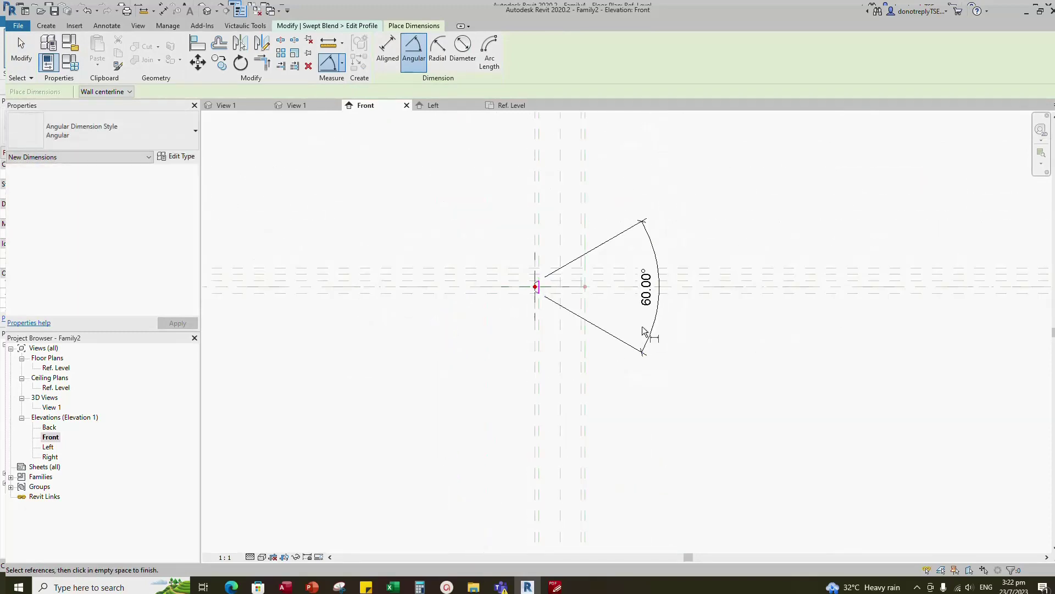
# Leave the angular dimension command and finish the trapezoid sketch for the swept blend's first profile.
pyautogui.press('Escape')
pyautogui.scroll(-4, 604, 330)
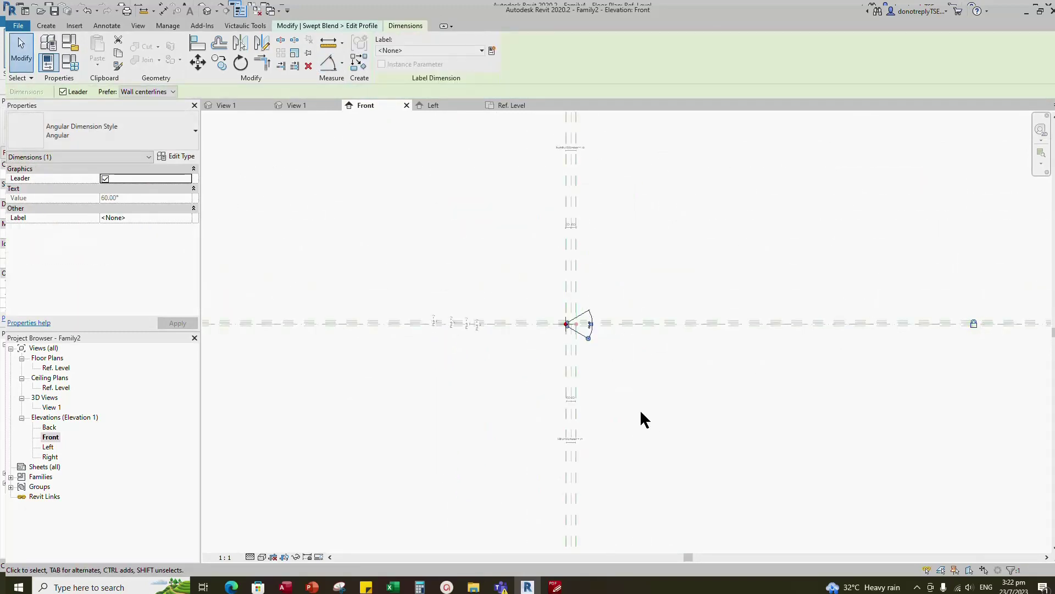
pyautogui.press('Escape')
pyautogui.scroll(4, 620, 382)
pyautogui.scroll(5, 440, 275)
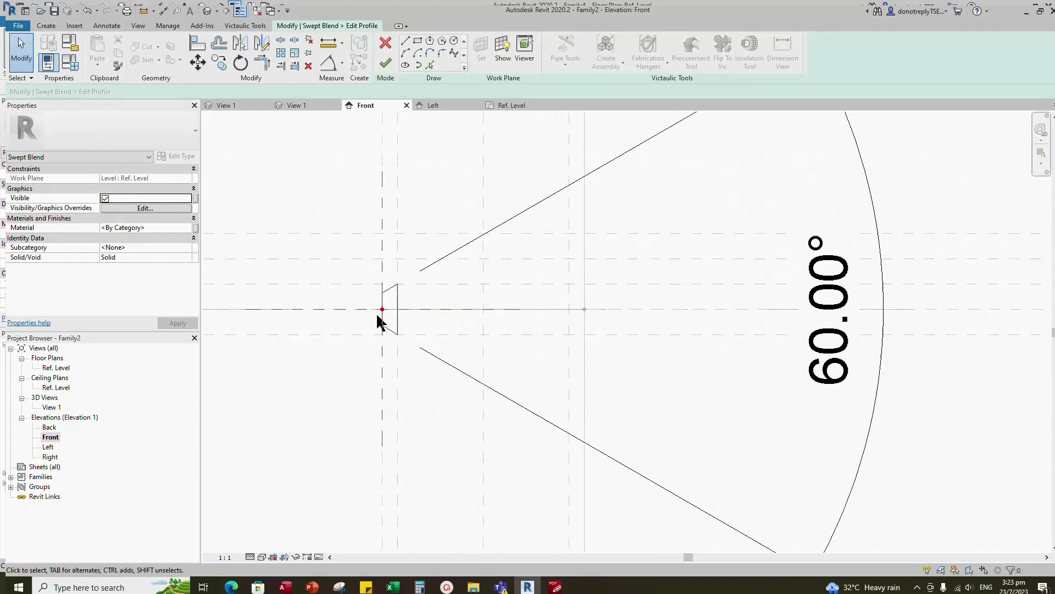
pyautogui.scroll(2, 380, 322)
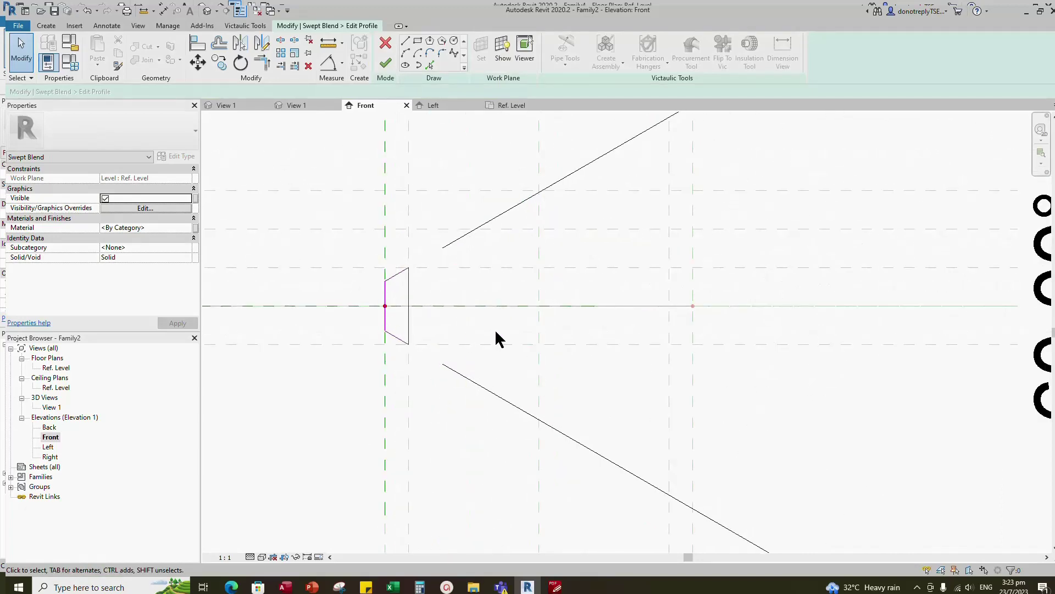
pyautogui.click(385, 64)
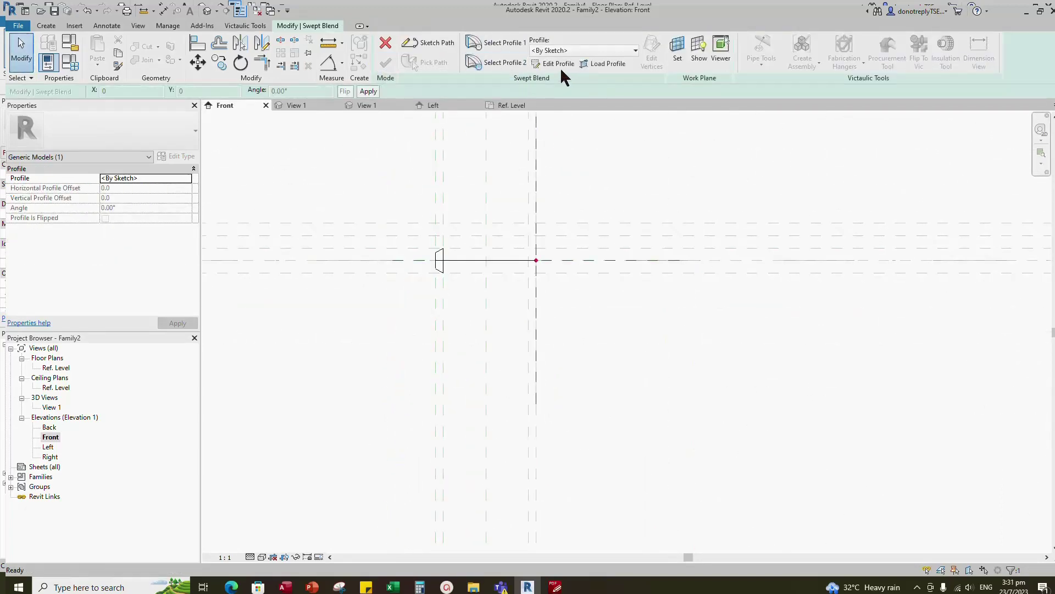
# Sketch a three-sided polygon for the second profile, centred on the path's end point with its vertical edge on the adjacent inner reference plane.
pyautogui.click(554, 63)
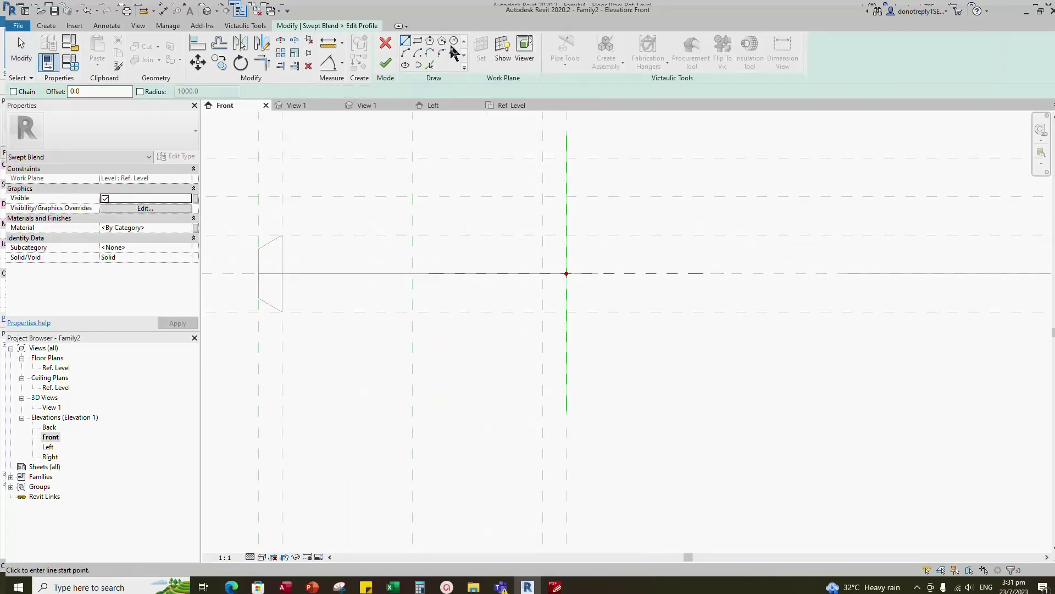
pyautogui.click(441, 41)
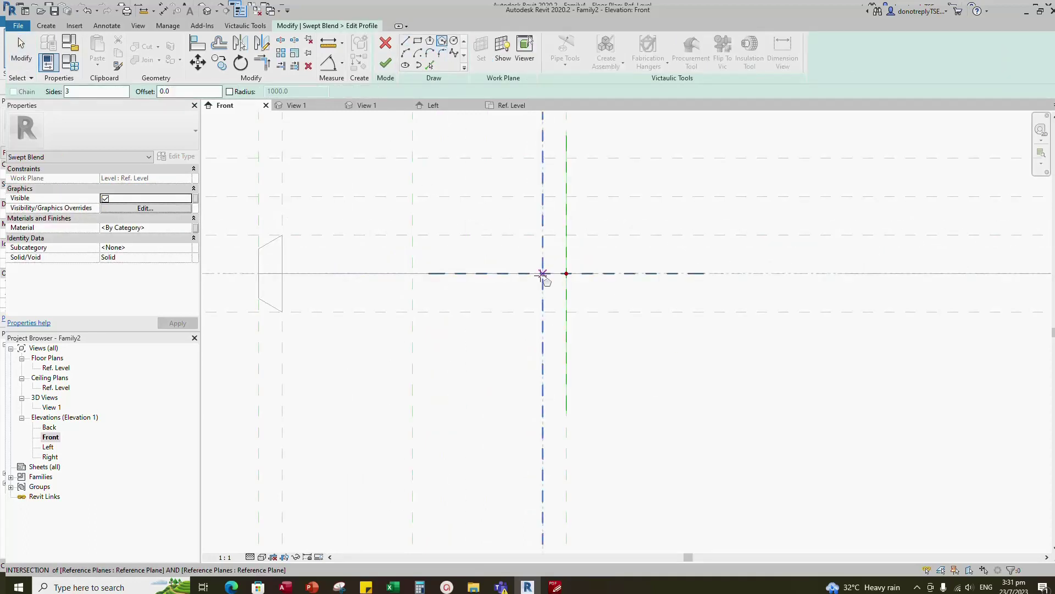
pyautogui.scroll(2, 542, 275)
pyautogui.click(585, 272)
pyautogui.click(544, 272)
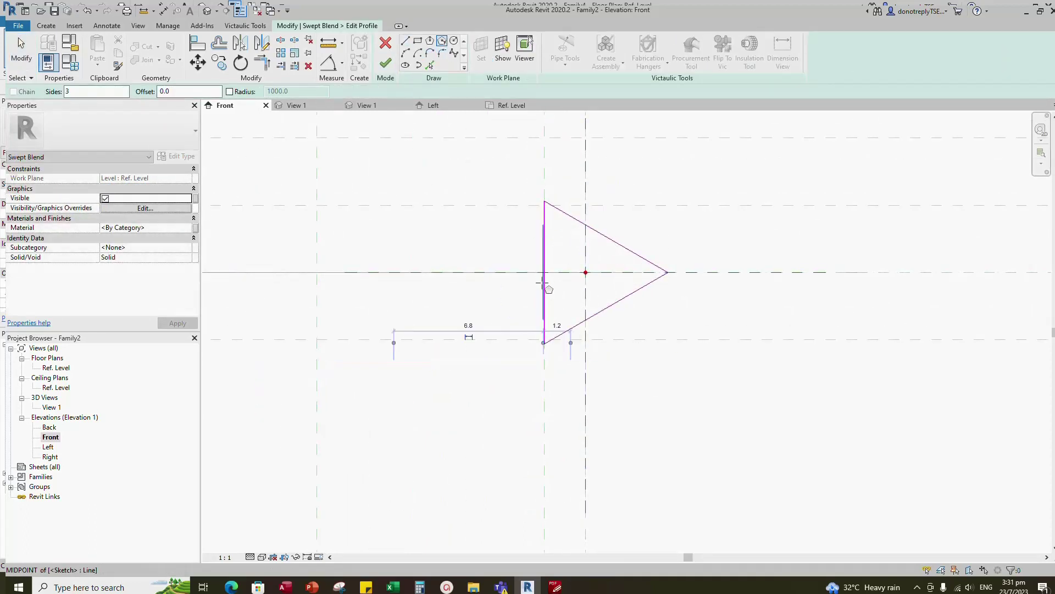
pyautogui.scroll(-3, 555, 292)
pyautogui.press('Escape')
pyautogui.press('Escape')
pyautogui.scroll(2, 533, 249)
# Delete the triangle's lower sloped edge and move the upper edge so its outer corner meets the nearest horizontal pitch plane.
pyautogui.click(598, 358)
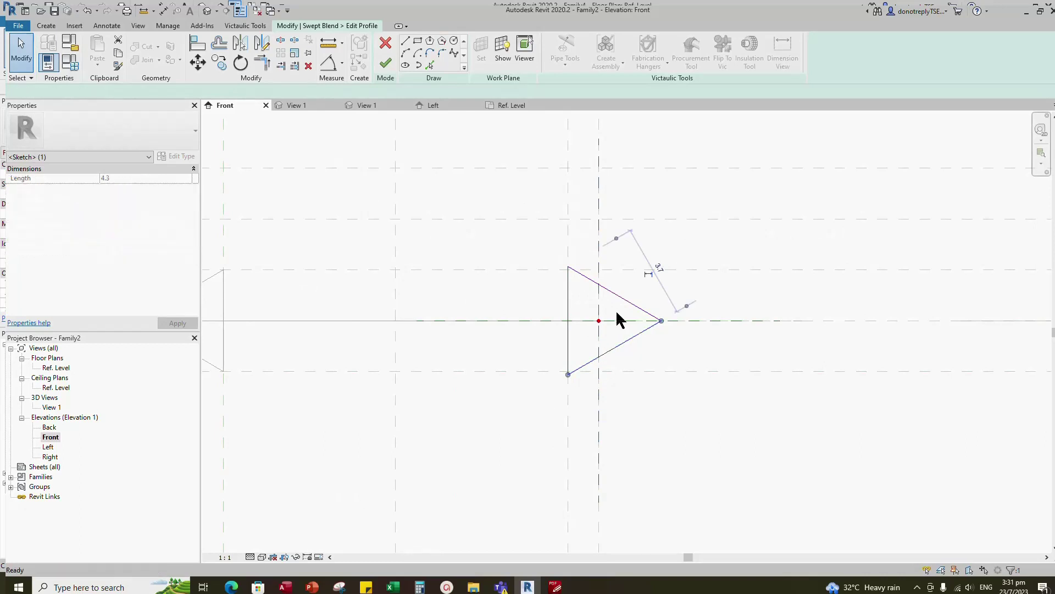
pyautogui.press('Delete')
pyautogui.click(600, 285)
pyautogui.click(198, 63)
pyautogui.scroll(2, 613, 287)
pyautogui.scroll(2, 557, 276)
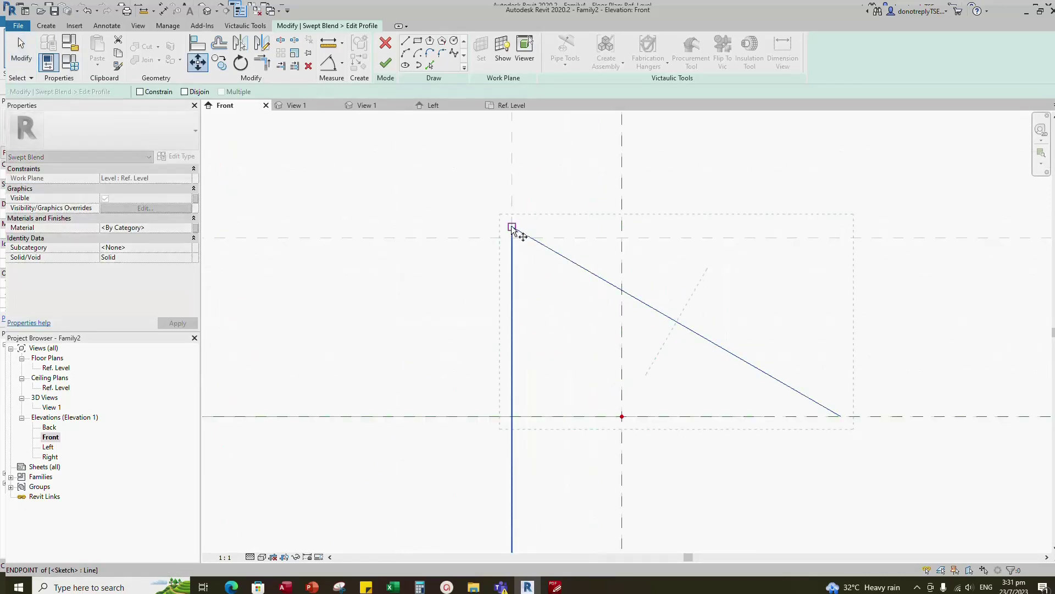
pyautogui.click(511, 225)
pyautogui.click(512, 237)
pyautogui.scroll(-4, 535, 275)
# Align and lock the second profile's upper and lower corners to the adjacent horizontal pitch planes.
pyautogui.press('Escape')
pyautogui.scroll(-2, 550, 291)
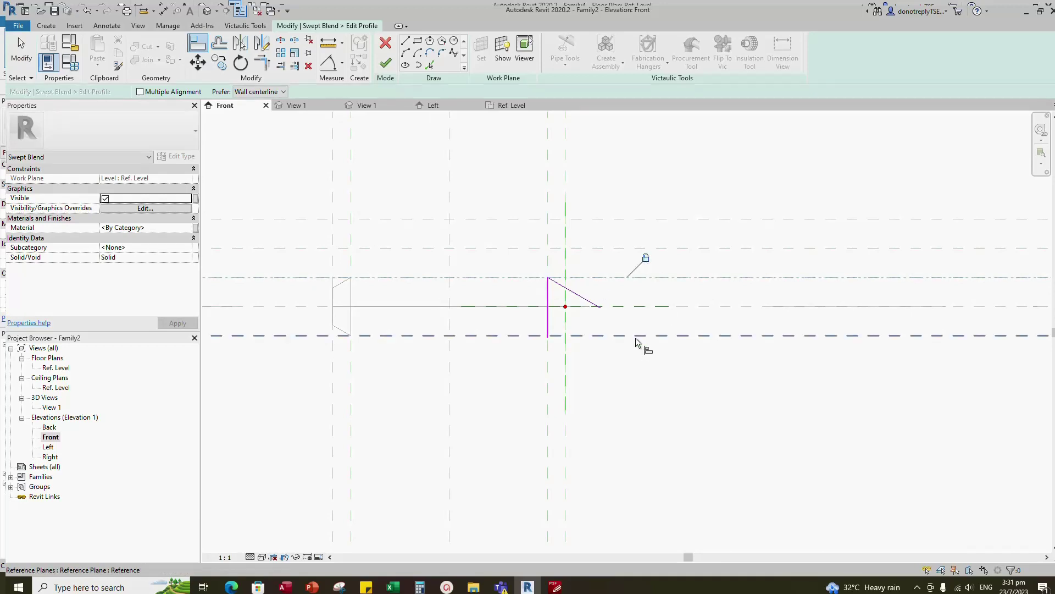
pyautogui.press('Escape')
pyautogui.press('Escape')
# Mirror the upper sloped edge about the horizontal centre plane to close the second profile's triangle.
pyautogui.click(591, 302)
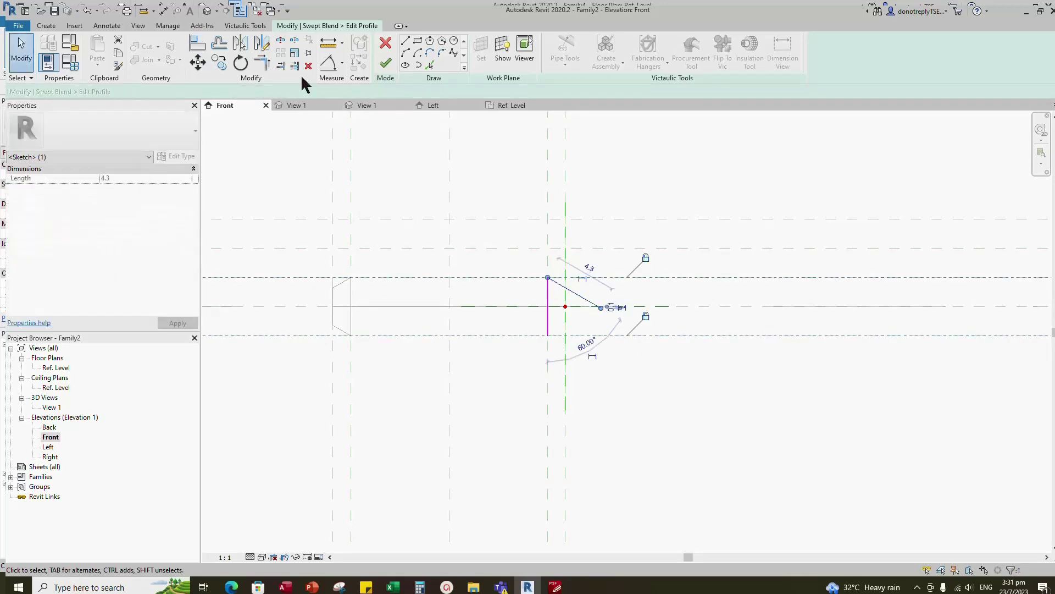
pyautogui.click(243, 49)
pyautogui.click(497, 306)
pyautogui.click(573, 377)
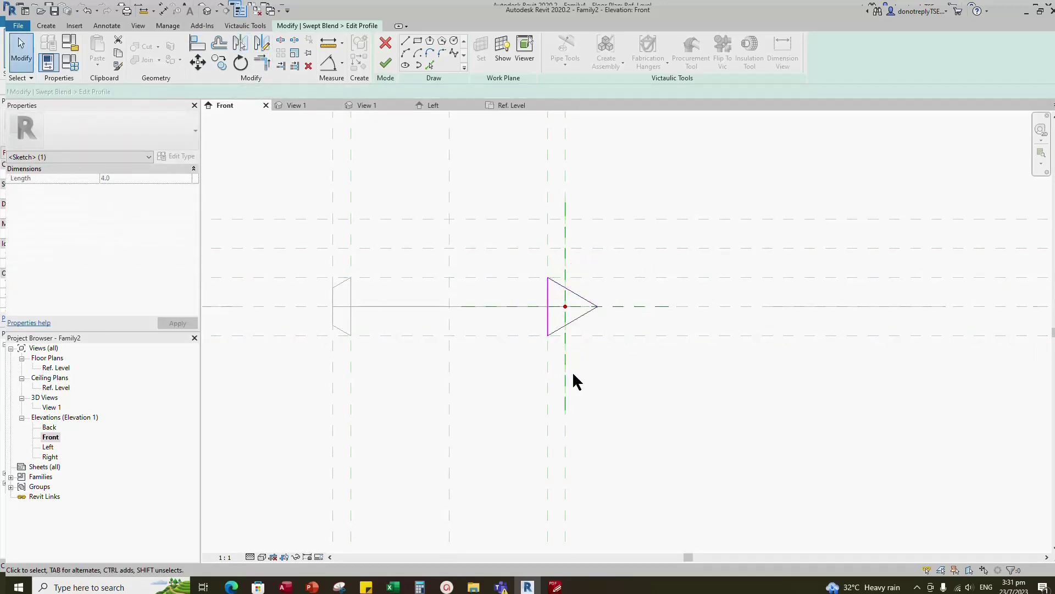
# Draw a vertical line along the outer reference plane between the triangle's upper and lower sloped edges.
pyautogui.scroll(3, 553, 346)
pyautogui.click(405, 40)
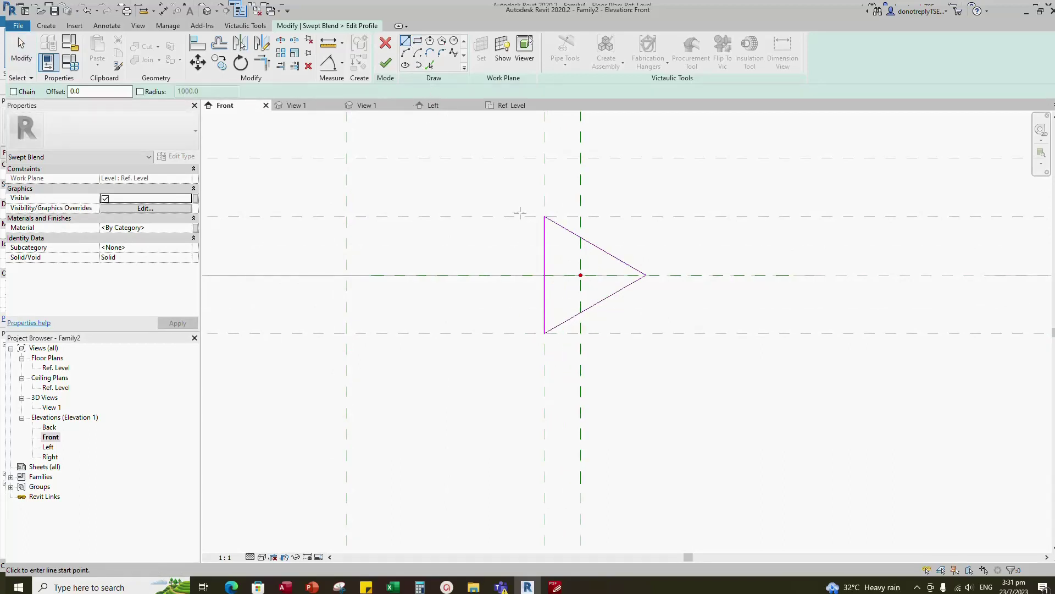
pyautogui.click(580, 237)
pyautogui.click(581, 312)
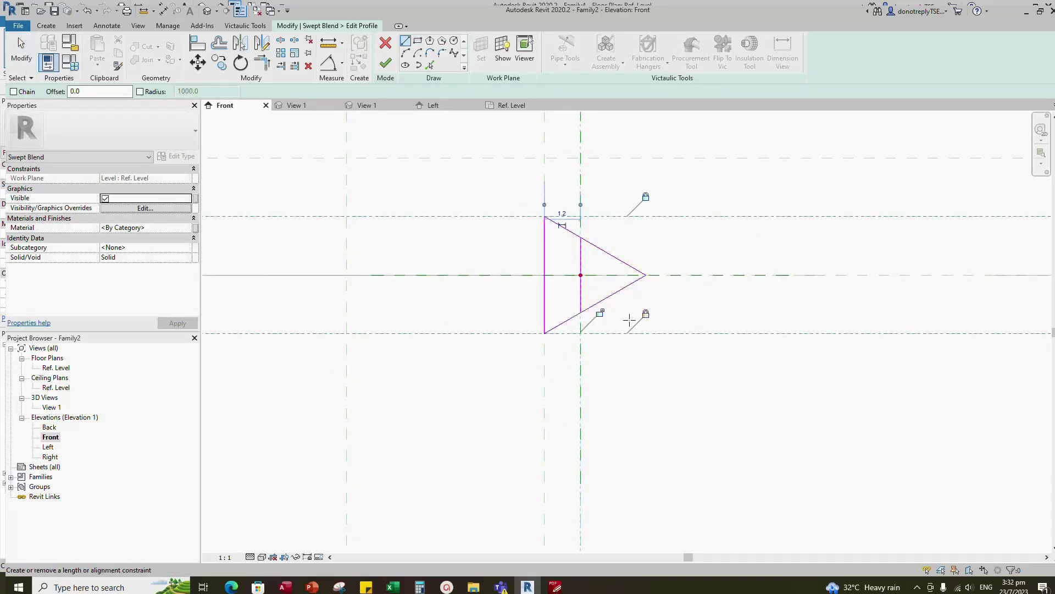
pyautogui.press('Escape')
pyautogui.press('Escape')
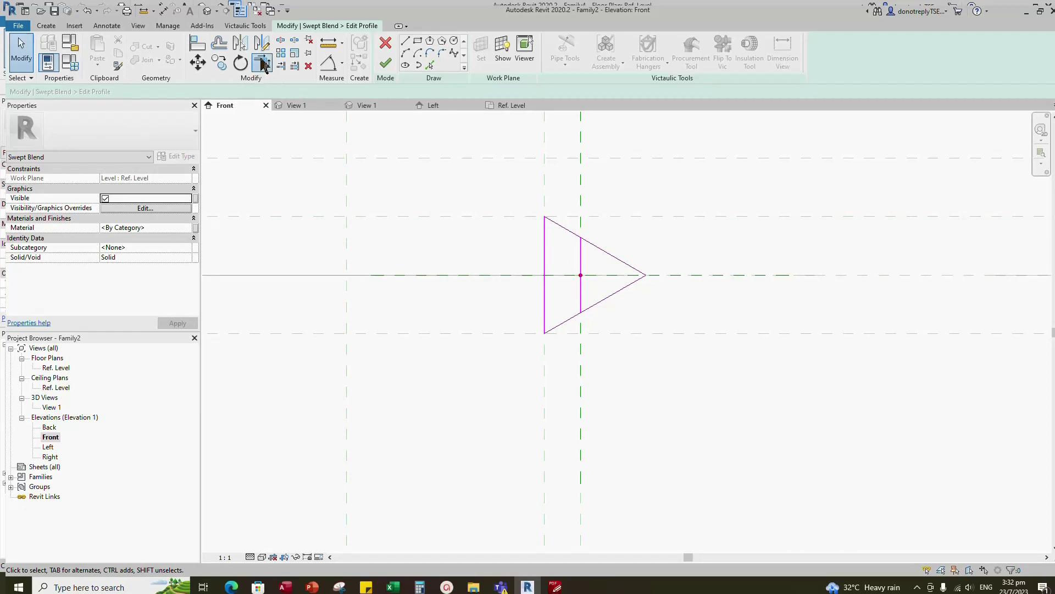
# Trim both sloped edges of the second profile to the new vertical line, leaving a closed trapezoid.
pyautogui.click(262, 62)
pyautogui.click(571, 231)
pyautogui.click(581, 258)
pyautogui.click(581, 292)
pyautogui.click(572, 317)
pyautogui.scroll(-3, 561, 342)
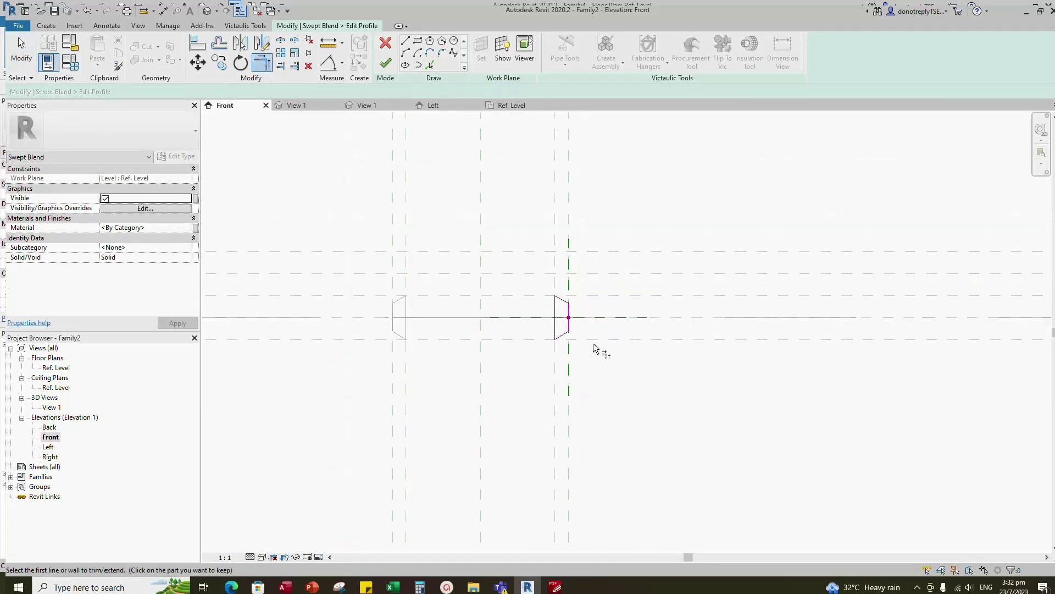
# Add an angular dimension between the second trapezoid's sloped edges and finish the profile sketch.
pyautogui.click(329, 63)
pyautogui.click(562, 298)
pyautogui.click(562, 336)
pyautogui.scroll(-3, 555, 311)
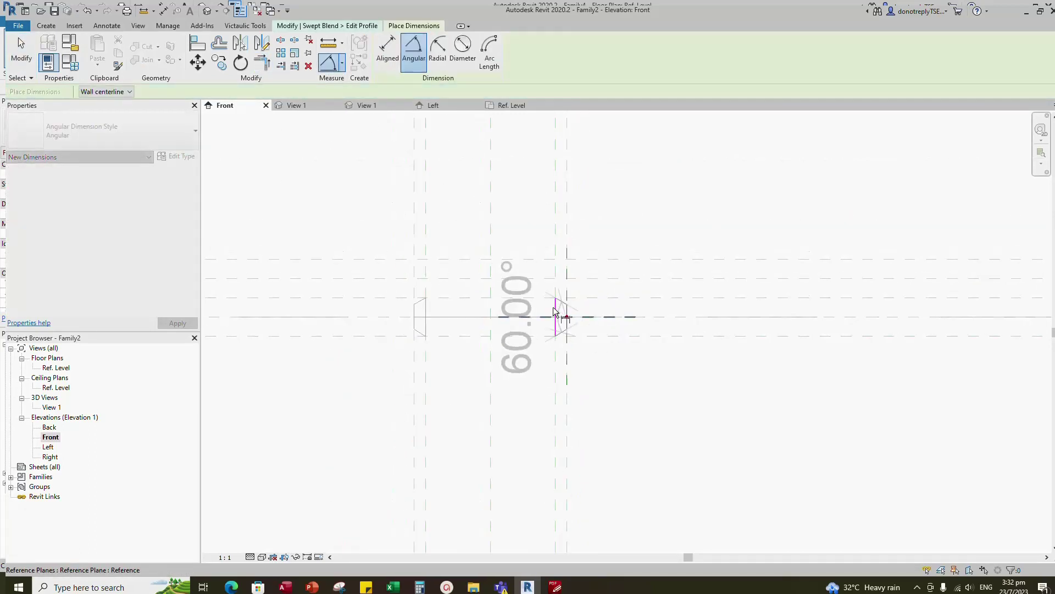
pyautogui.click(417, 292)
pyautogui.scroll(-5, 474, 301)
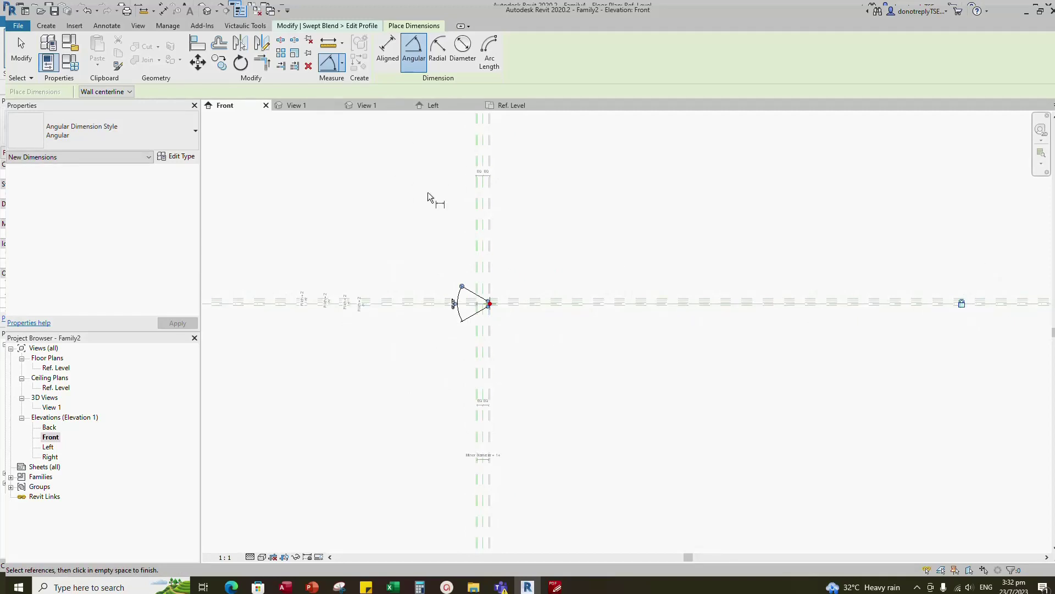
pyautogui.press('Escape')
pyautogui.press('Escape')
pyautogui.click(385, 62)
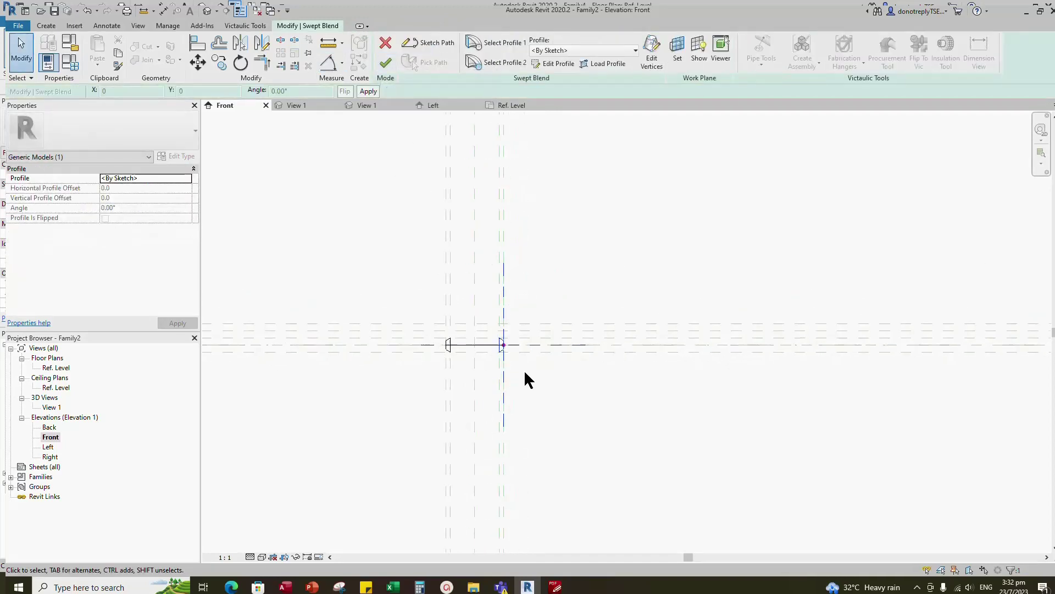
# Reopen the second profile and move its trapezoid up by one horizontal reference plane spacing, removing the conflicting constraints.
pyautogui.doubleClick(503, 344)
pyautogui.scroll(5, 503, 347)
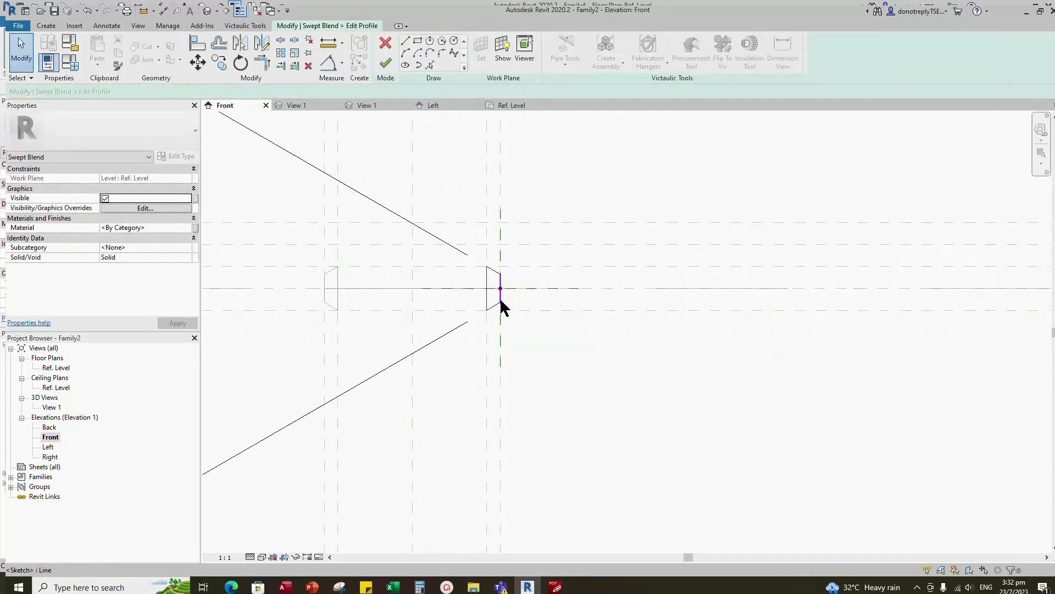
pyautogui.moveTo(455, 204); pyautogui.dragTo(551, 334)
pyautogui.click(193, 64)
pyautogui.scroll(2, 490, 290)
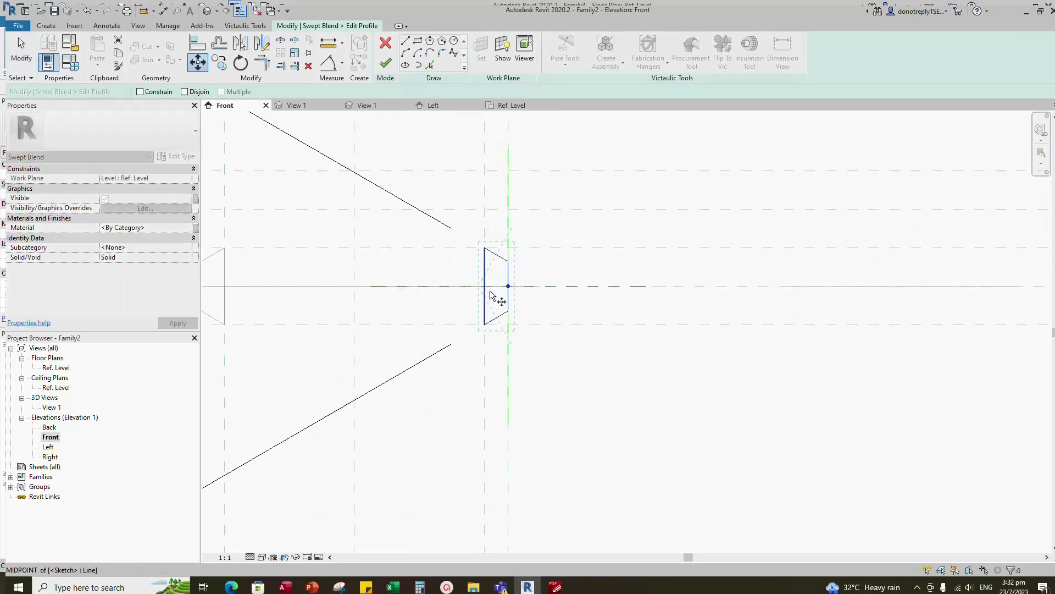
pyautogui.click(508, 246)
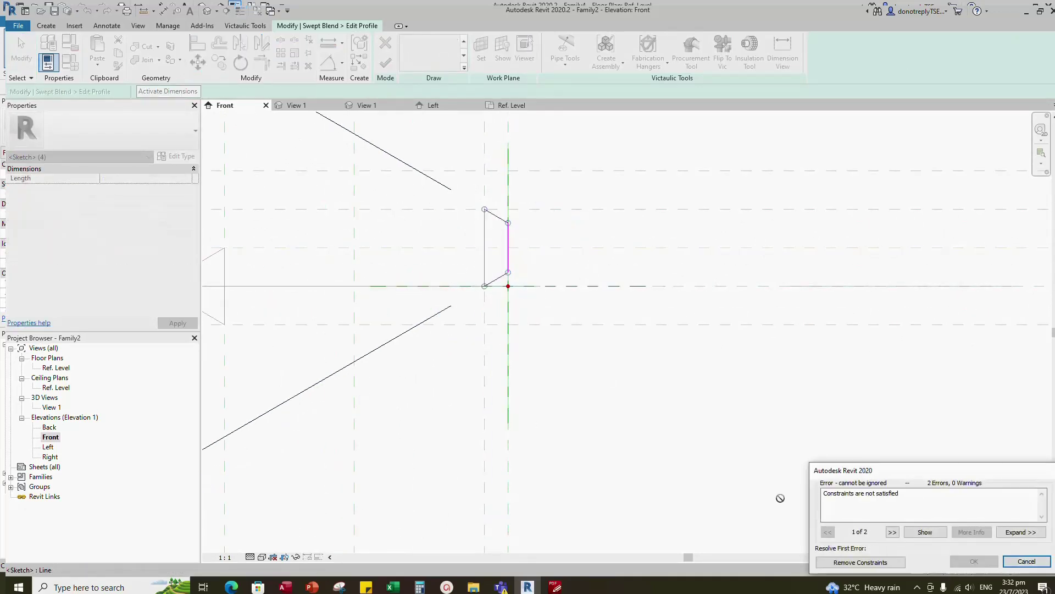
pyautogui.scroll(-3, 704, 406)
pyautogui.scroll(4, 688, 410)
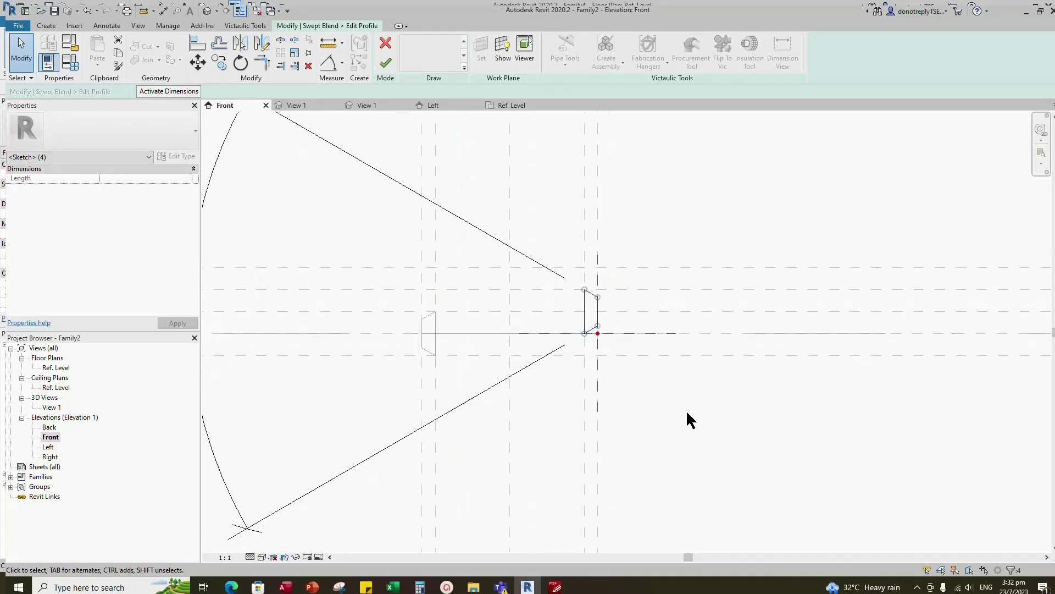
# Align and lock the raised trapezoid's upper corner to the pitch plane above and its lower corner to the horizontal centre plane.
pyautogui.press('Escape')
pyautogui.press('a')
pyautogui.press('l')
pyautogui.click(620, 239)
pyautogui.click(567, 240)
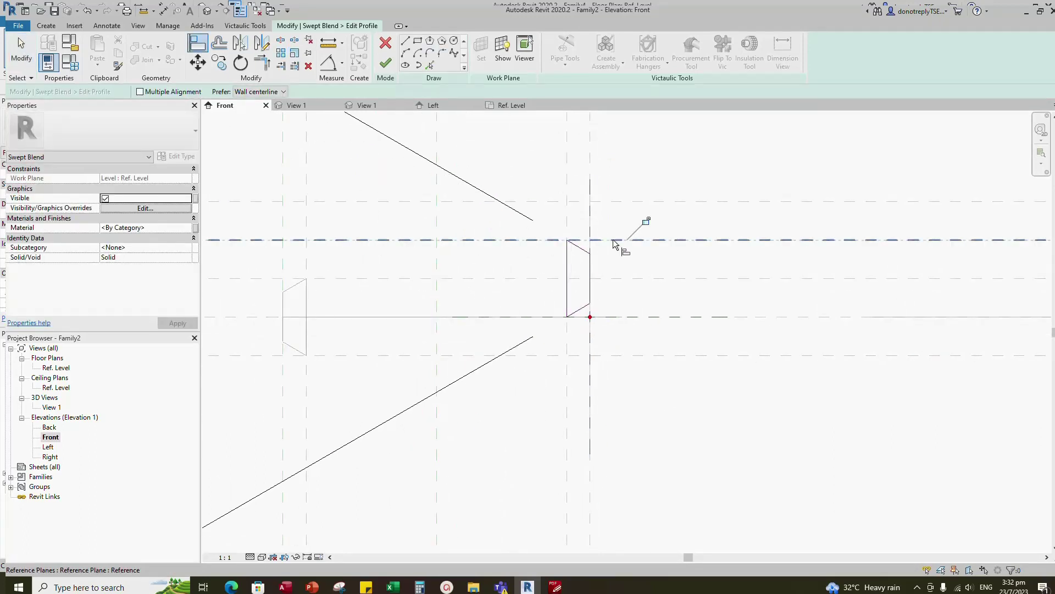
pyautogui.click(646, 221)
pyautogui.click(691, 318)
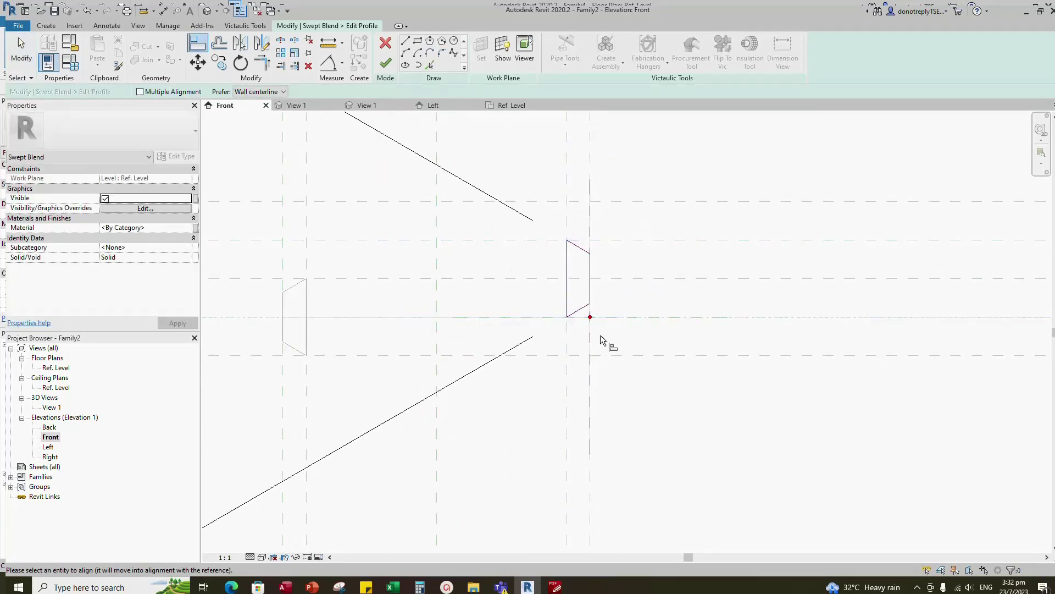
pyautogui.click(646, 299)
# Align and lock the raised trapezoid's short vertical edge to the outermost vertical reference plane.
pyautogui.click(591, 183)
pyautogui.click(590, 285)
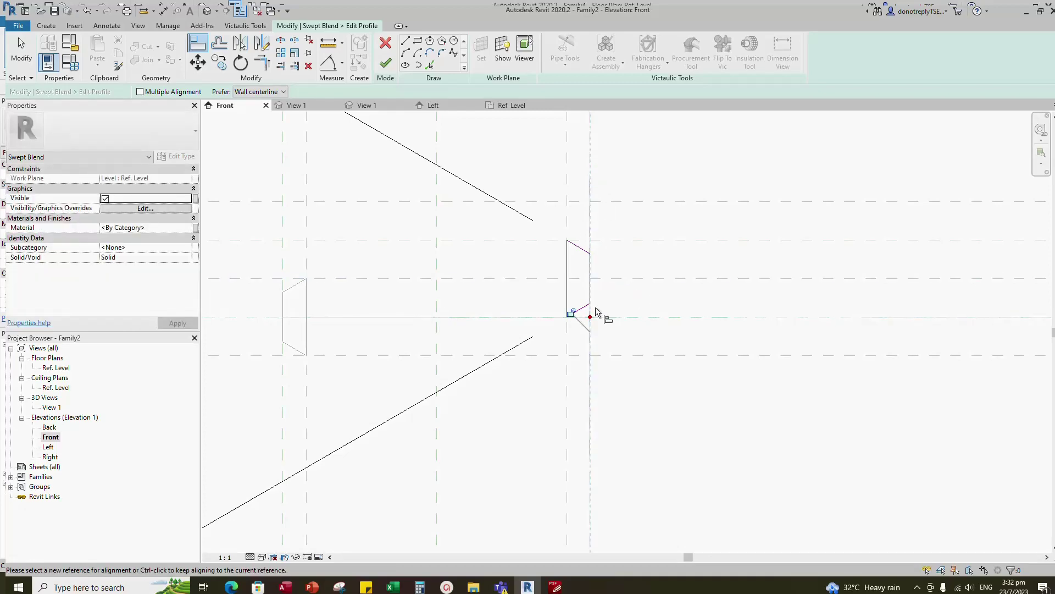
pyautogui.click(571, 312)
pyautogui.press('Escape')
pyautogui.scroll(-4, 566, 292)
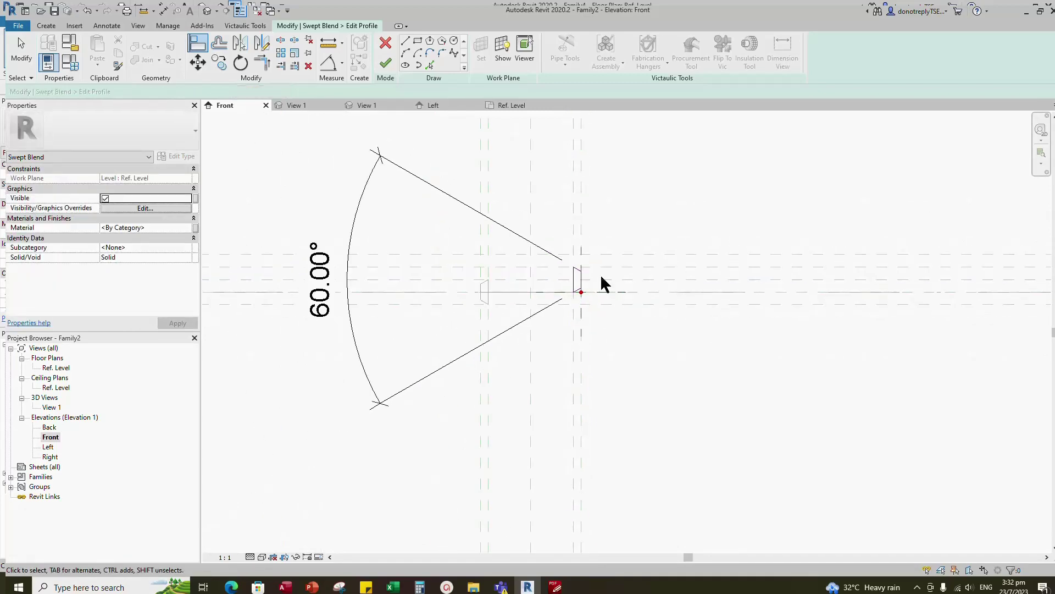
# Finish the second profile and the swept blend, and inspect the half-turn thread in the 3D view.
pyautogui.click(385, 64)
pyautogui.click(385, 65)
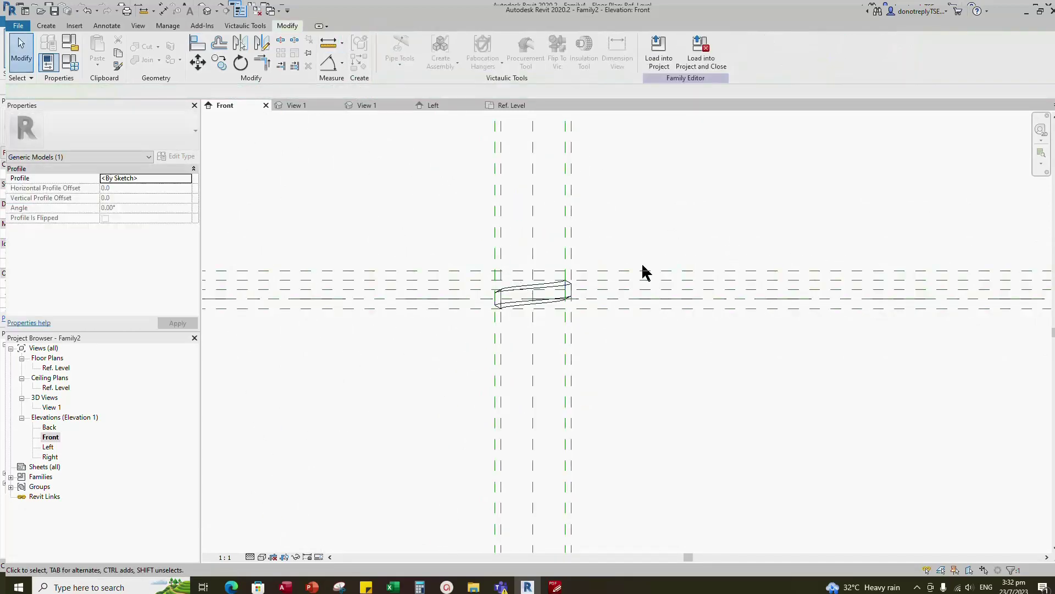
pyautogui.click(367, 105)
pyautogui.keyDown('shift'); pyautogui.moveTo(663, 365); pyautogui.dragTo(470, 179, button='middle'); pyautogui.keyUp('shift')
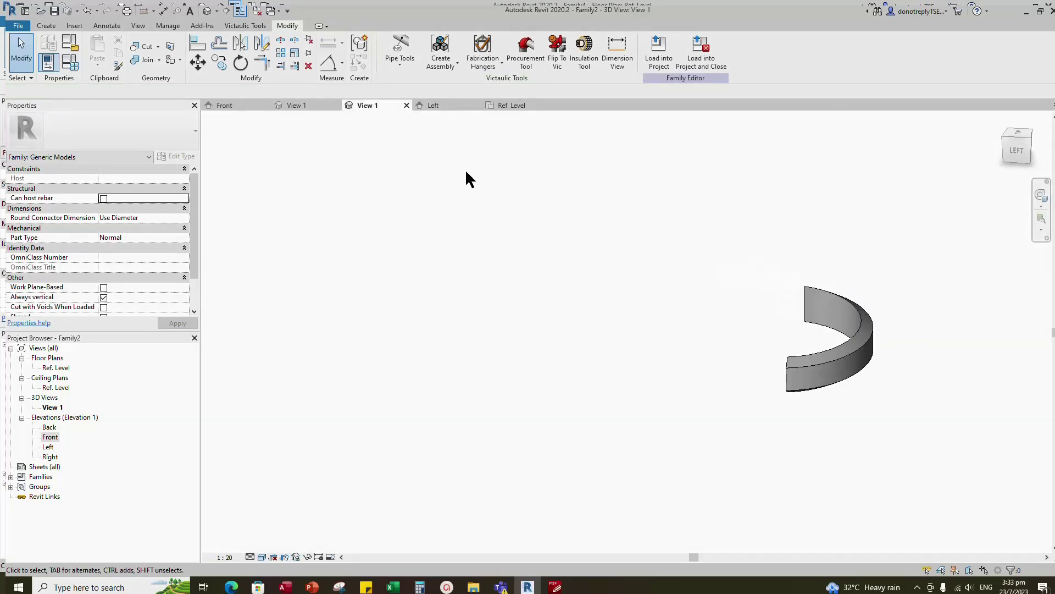
# Flex the family by applying larger nominal diameters up to 36, and restore the Nominal Diameter to 16.
pyautogui.click(79, 61)
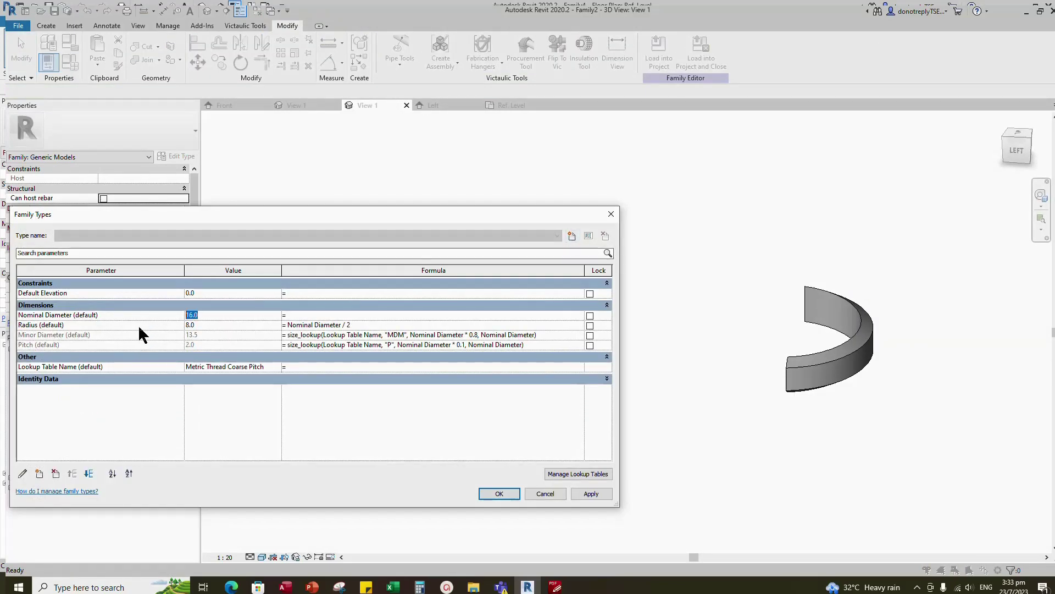
pyautogui.click(590, 494)
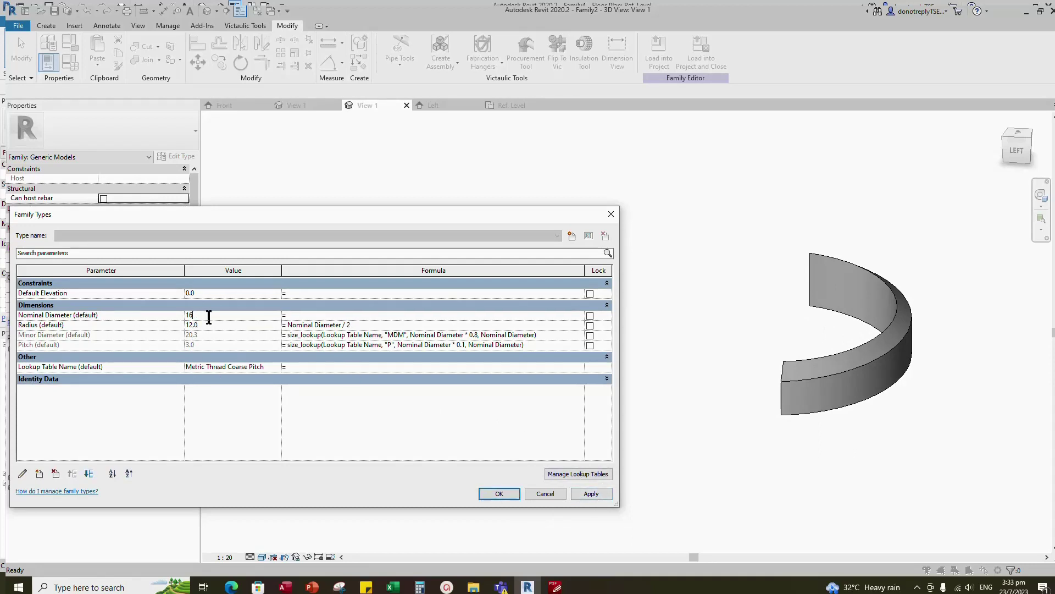
pyautogui.click(591, 493)
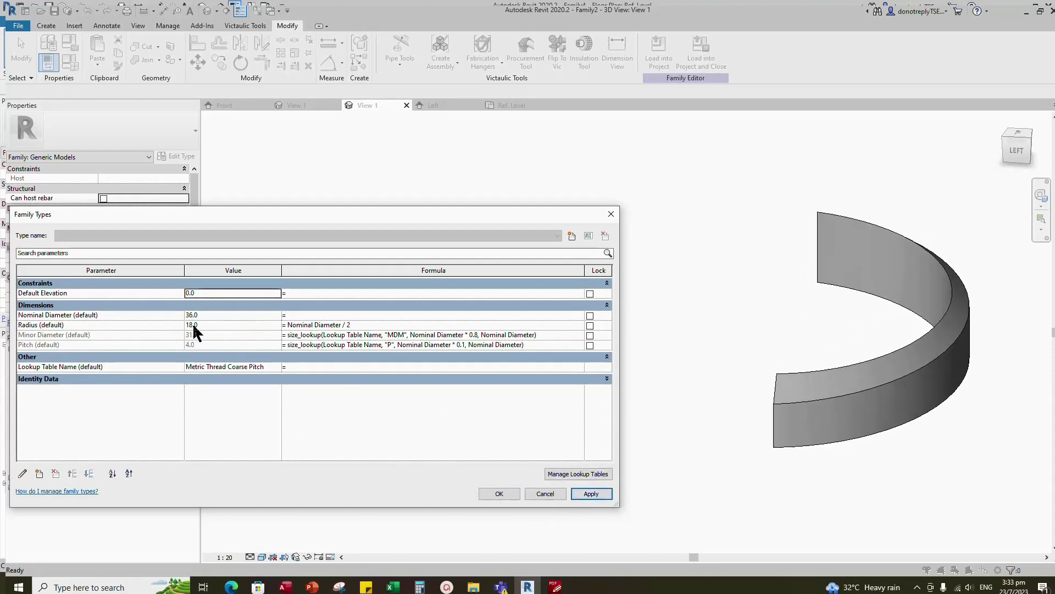
pyautogui.press('Tab')
pyautogui.write('16')
pyautogui.click(590, 494)
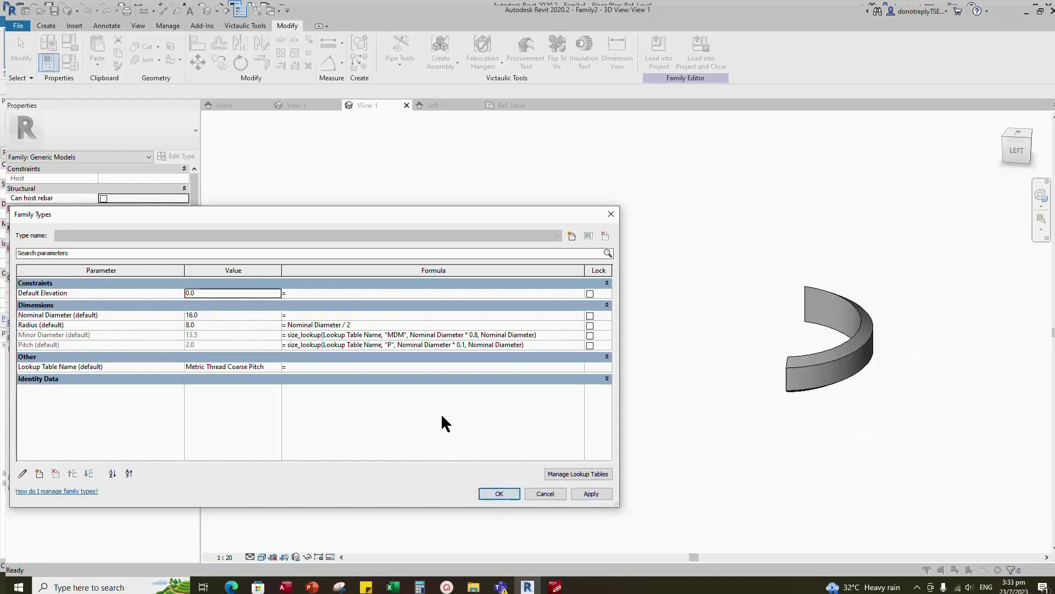
pyautogui.click(500, 493)
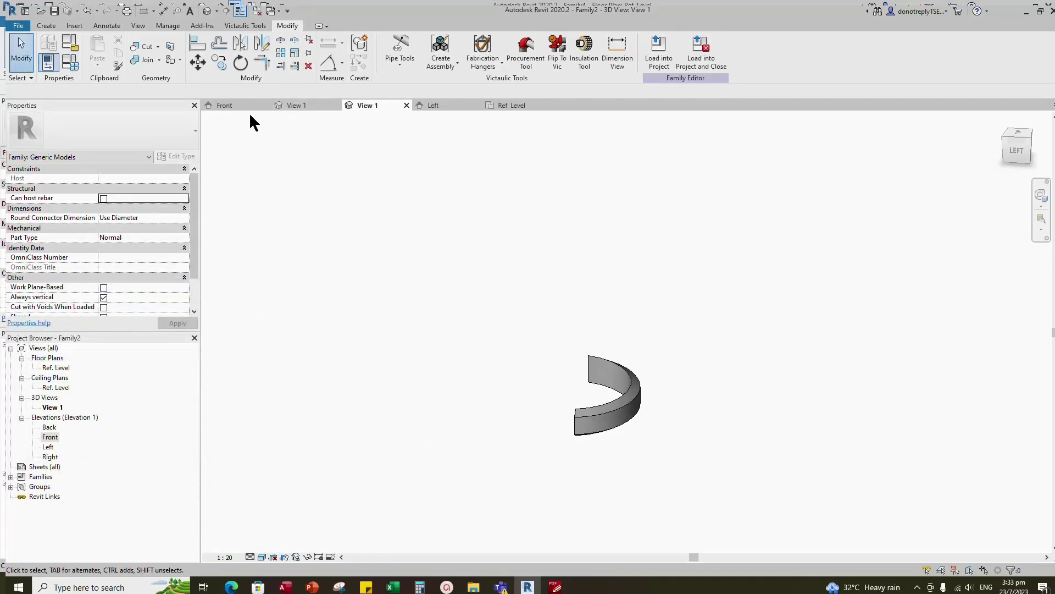
# Start a new swept blend from the Front elevation, using the second-highest horizontal reference plane as work plane and the Ref. Level floor plan for sketching.
pyautogui.doubleClick(50, 436)
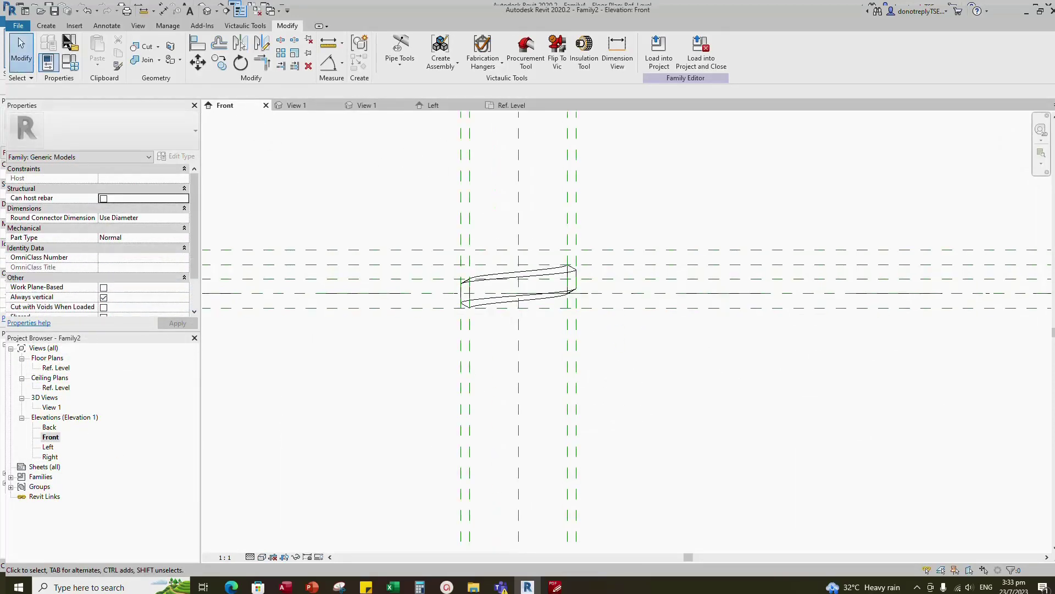
pyautogui.click(46, 26)
pyautogui.click(193, 52)
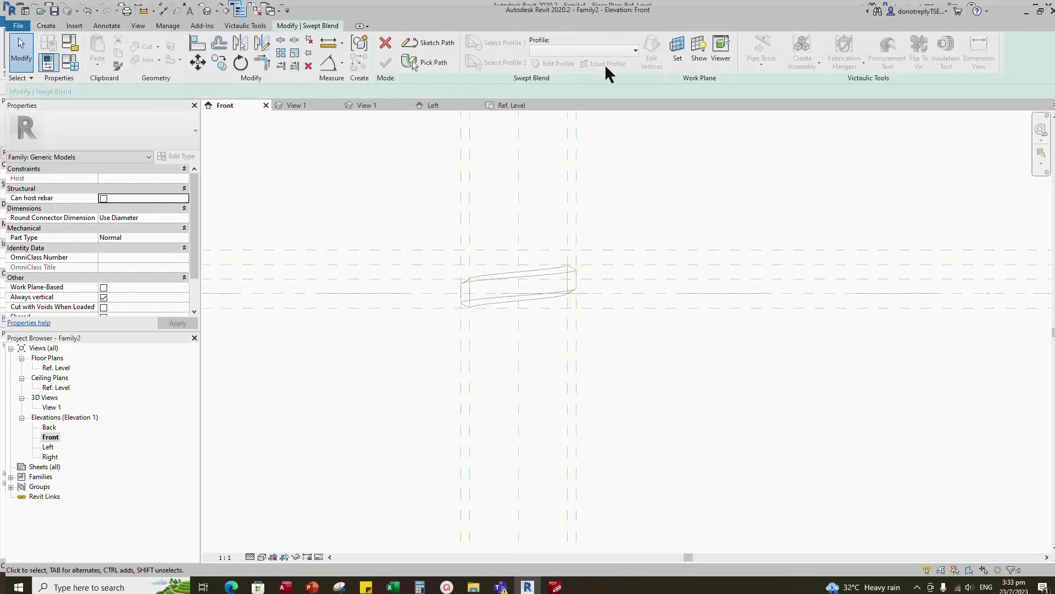
pyautogui.click(677, 49)
pyautogui.click(380, 344)
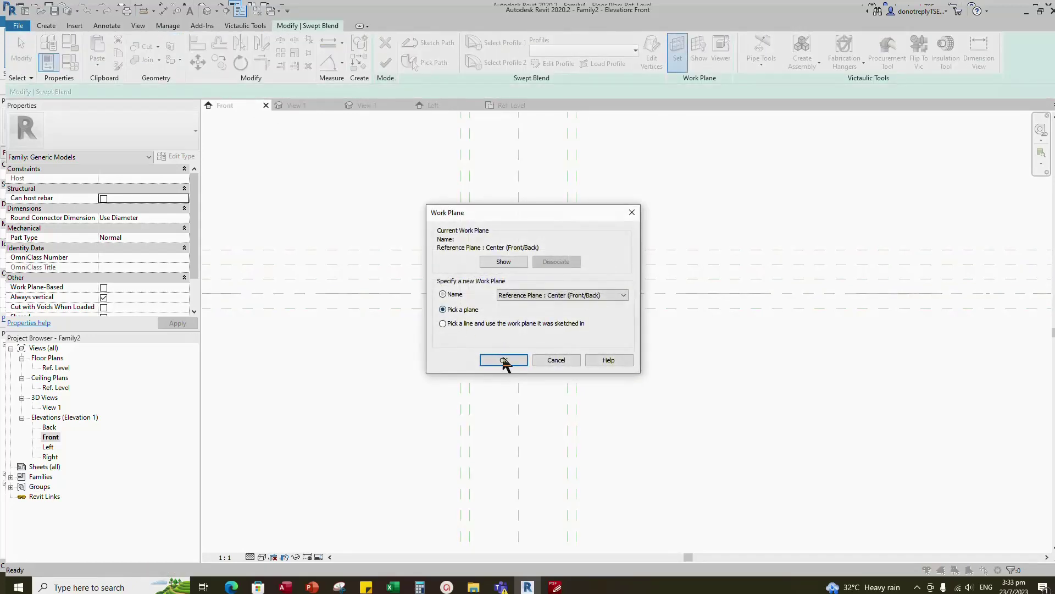
pyautogui.click(502, 358)
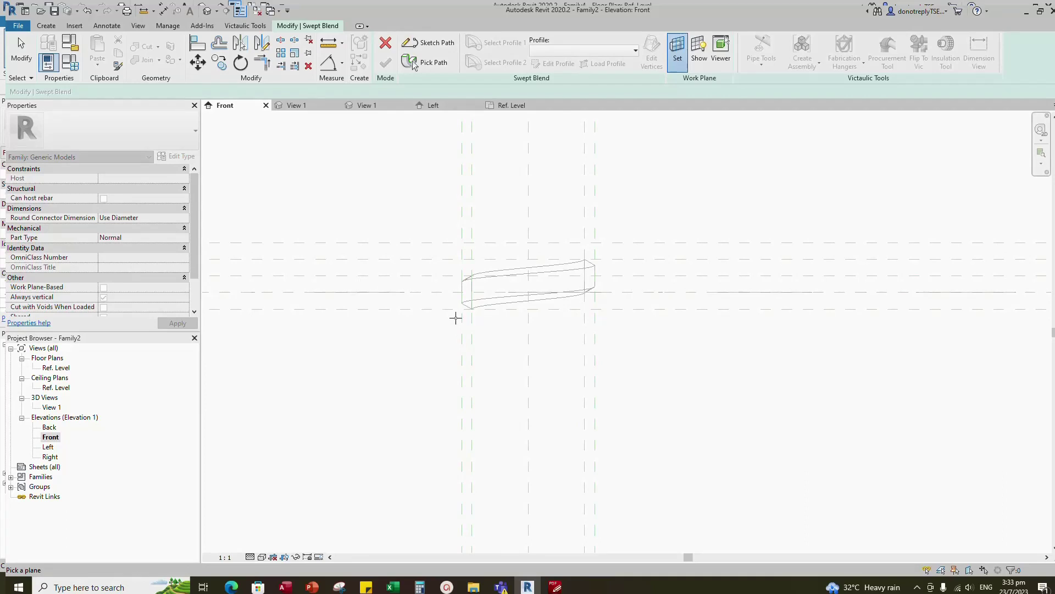
pyautogui.click(434, 259)
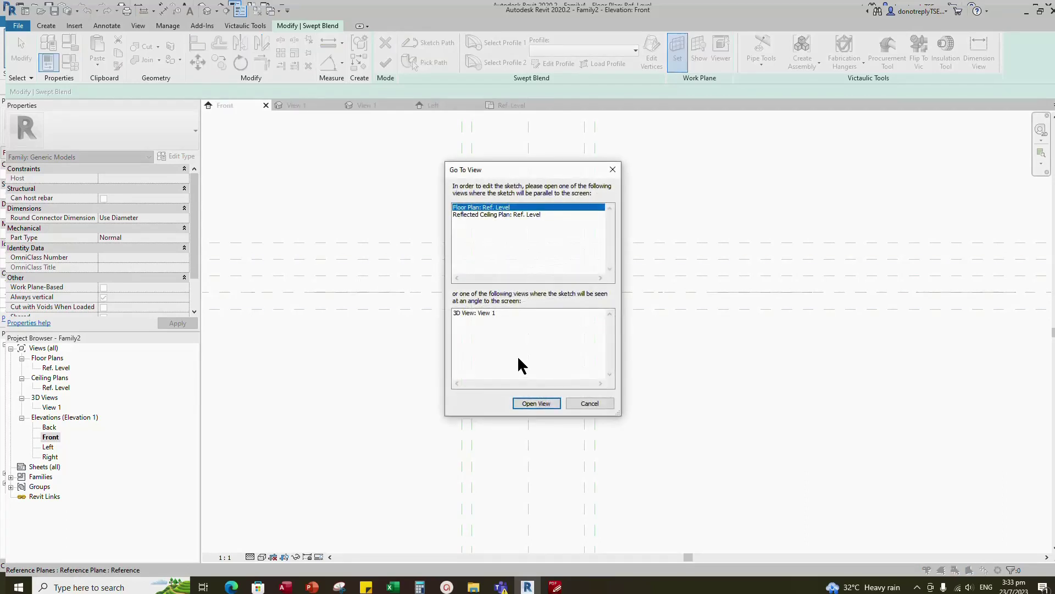
pyautogui.click(536, 403)
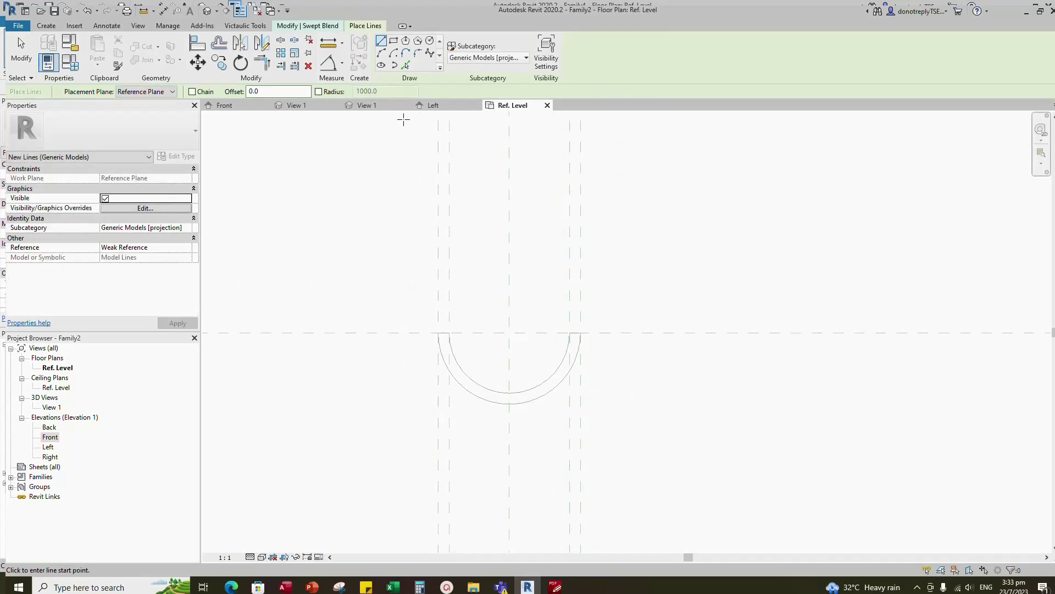
# Sketch the path as a 180° arc of radius 8 closing the circle opposite the existing half-turn thread, and finish the path.
pyautogui.click(309, 26)
pyautogui.click(412, 43)
pyautogui.click(418, 41)
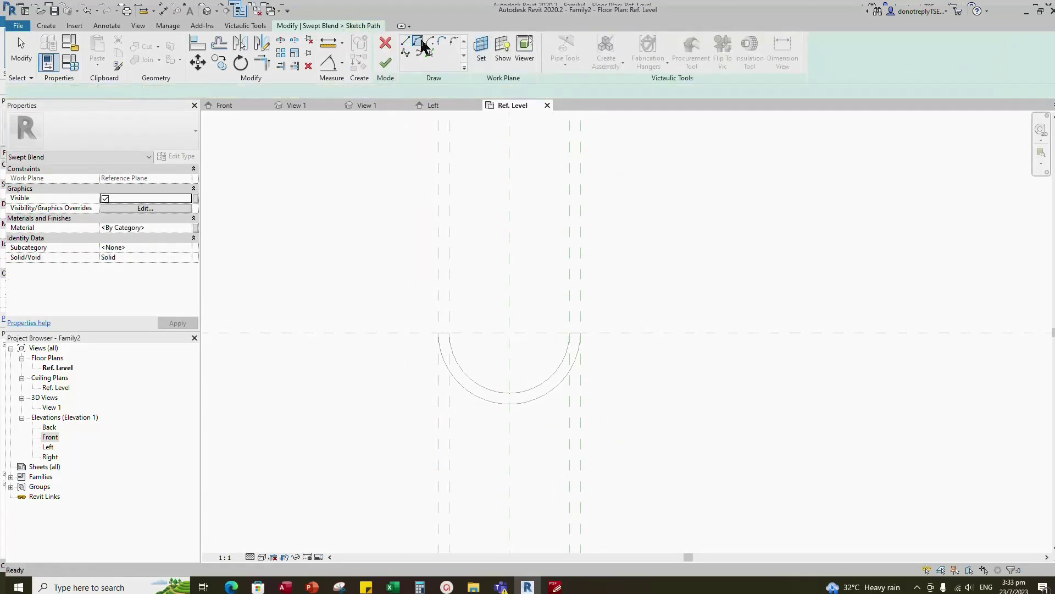
pyautogui.click(438, 333)
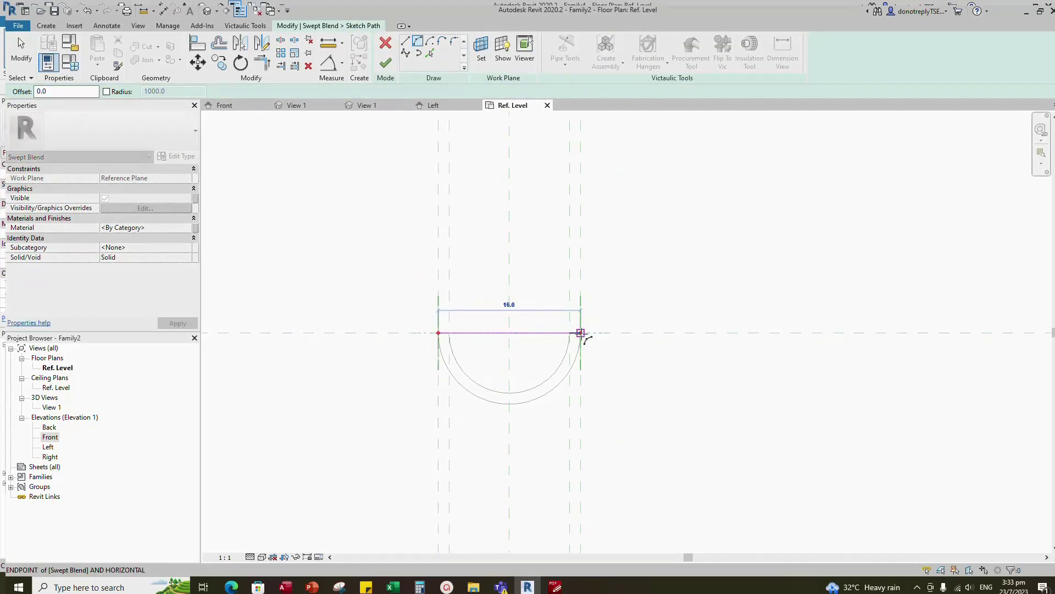
pyautogui.click(580, 333)
pyautogui.click(561, 285)
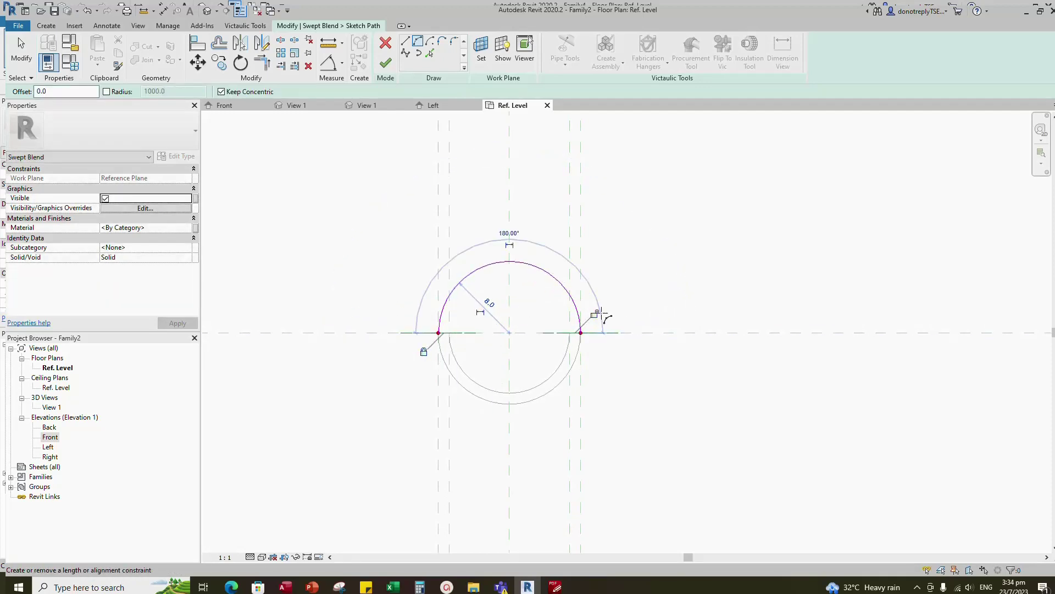
pyautogui.click(385, 63)
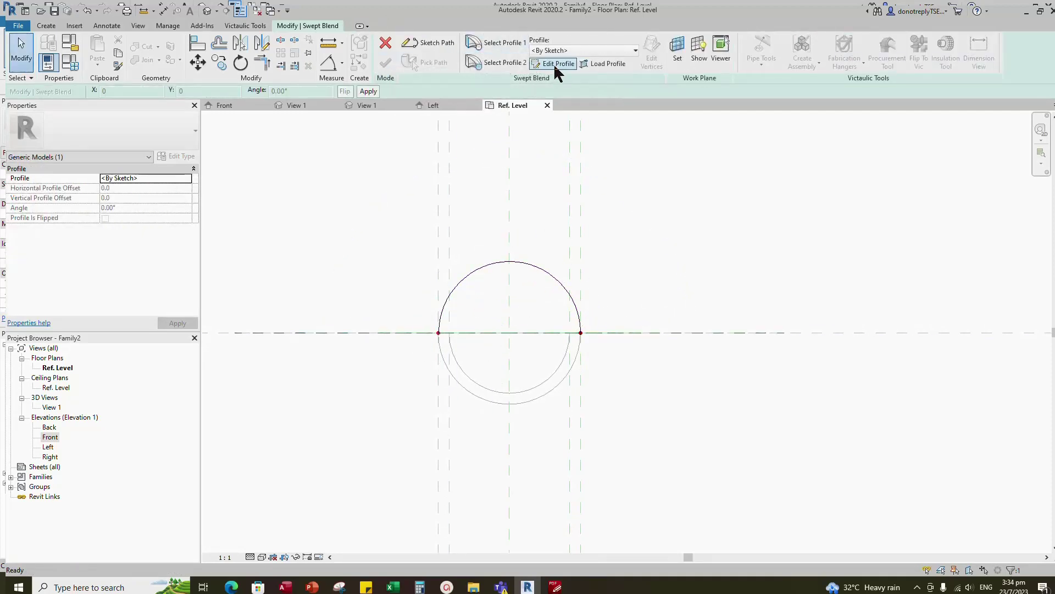
# Edit the first profile in the Front elevation and draw a three-sided circumscribed polygon centred on the path's start, reaching the inner vertical plane.
pyautogui.click(553, 62)
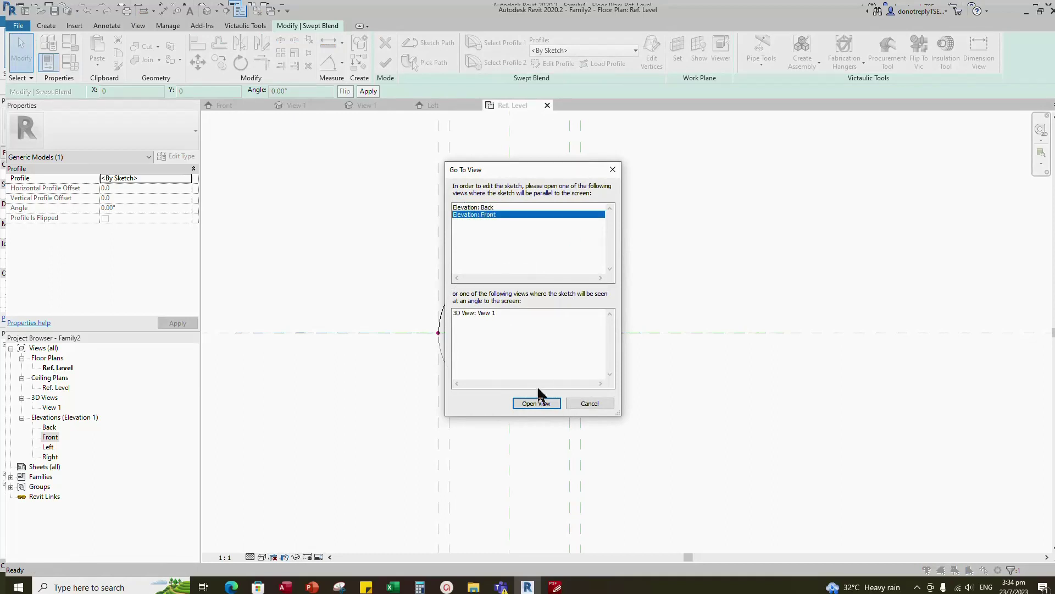
pyautogui.click(534, 400)
pyautogui.scroll(2, 445, 265)
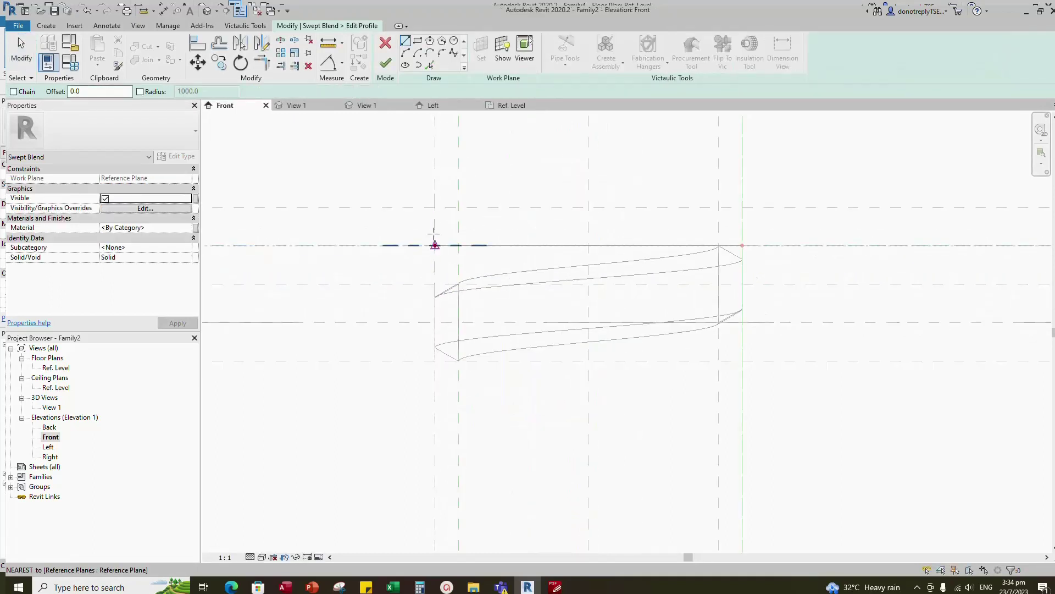
pyautogui.click(442, 42)
pyautogui.click(435, 245)
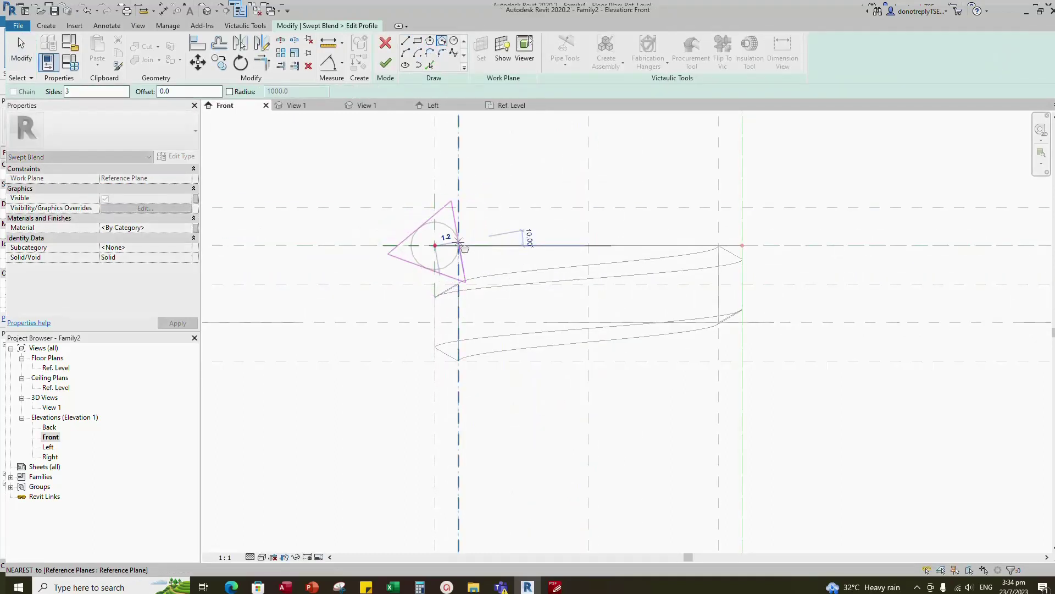
pyautogui.click(459, 243)
pyautogui.press('Escape')
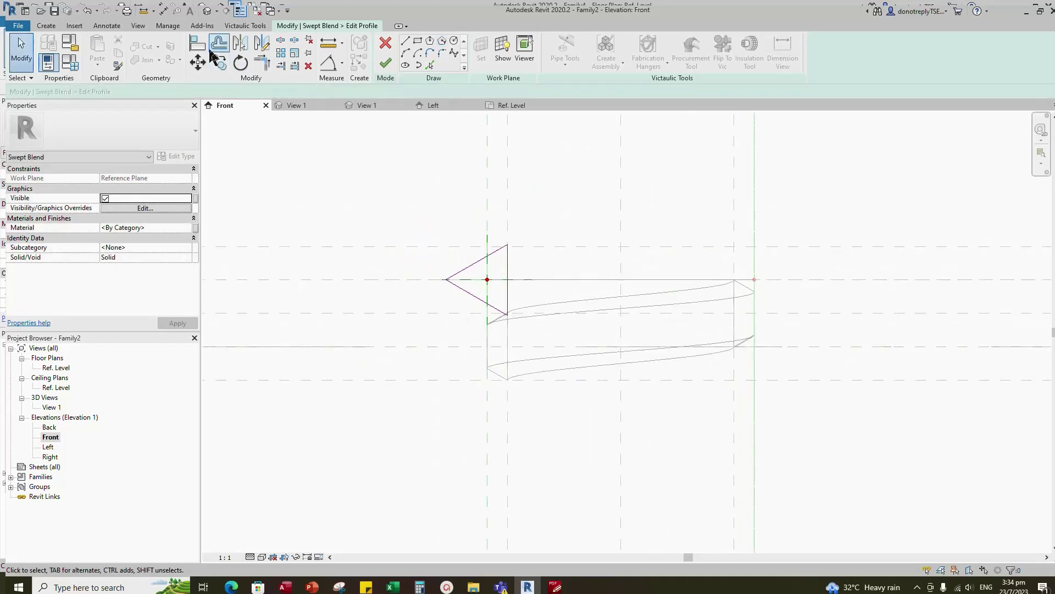
# Delete the triangle's lower slanted edge and move the upper one so its end meets the topmost horizontal plane at the inner vertical plane.
pyautogui.click(472, 294)
pyautogui.press('Delete')
pyautogui.click(481, 258)
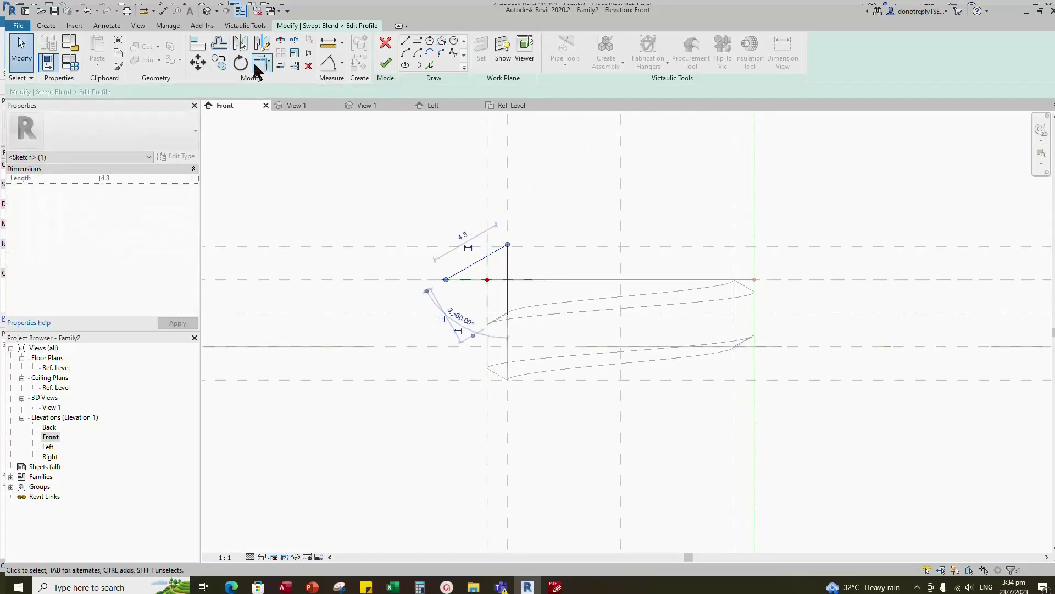
pyautogui.scroll(4, 538, 271)
pyautogui.click(457, 200)
pyautogui.click(457, 205)
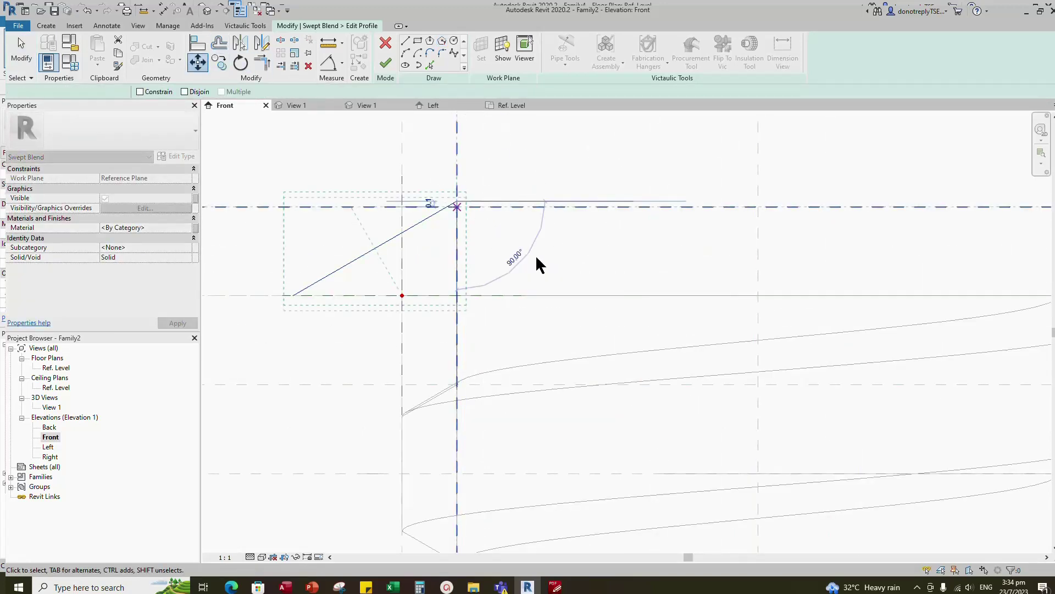
pyautogui.scroll(-2, 576, 284)
pyautogui.scroll(-1, 583, 288)
pyautogui.press('Escape')
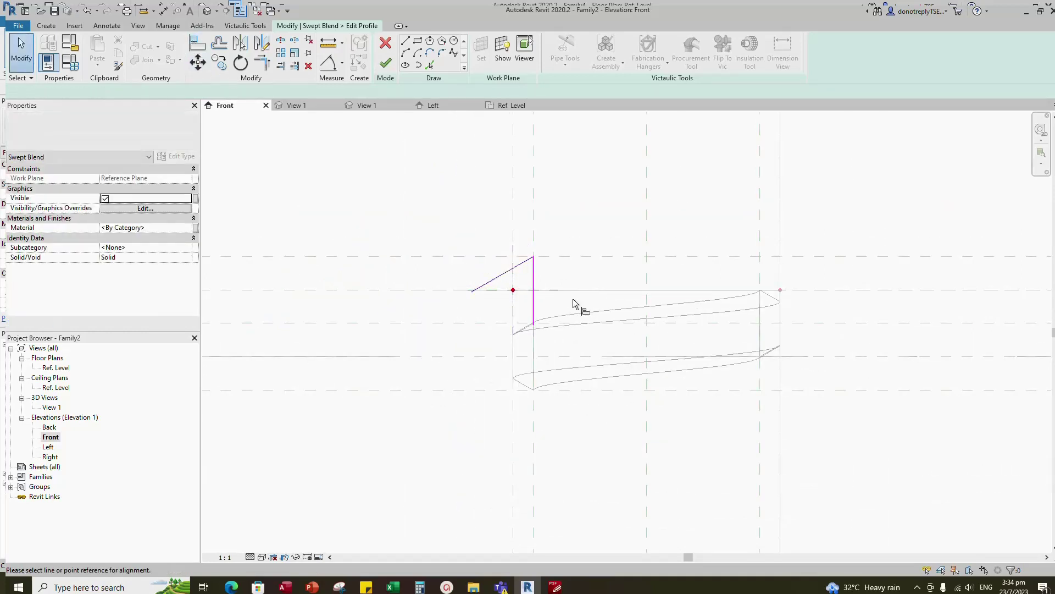
# Mirror a copy of the upper slanted edge about the horizontal reference plane through the path's start.
pyautogui.click(518, 265)
pyautogui.click(240, 44)
pyautogui.click(444, 289)
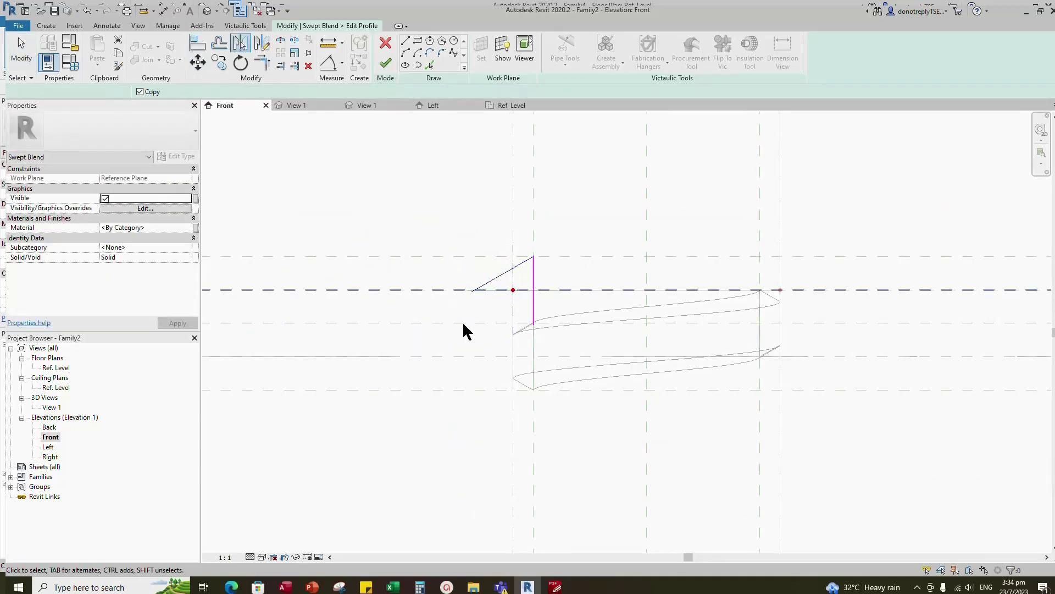
pyautogui.press('Escape')
# Align and lock the triangle's upper and lower corners to the adjacent horizontal planes and its vertical edge to the inner vertical plane.
pyautogui.click(196, 41)
pyautogui.scroll(1, 624, 296)
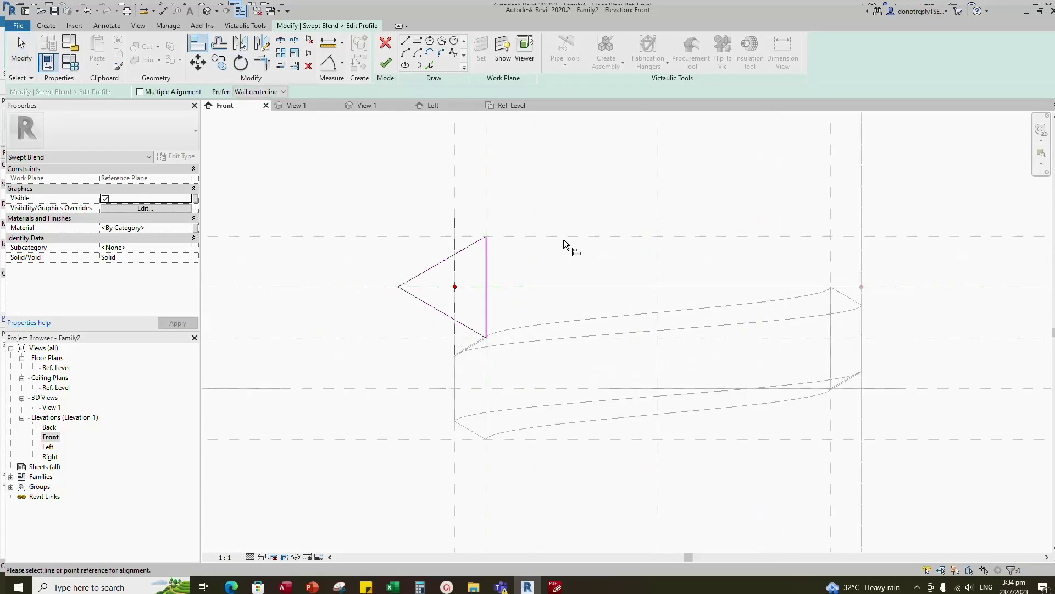
pyautogui.click(562, 236)
pyautogui.click(487, 236)
pyautogui.click(646, 217)
pyautogui.click(395, 337)
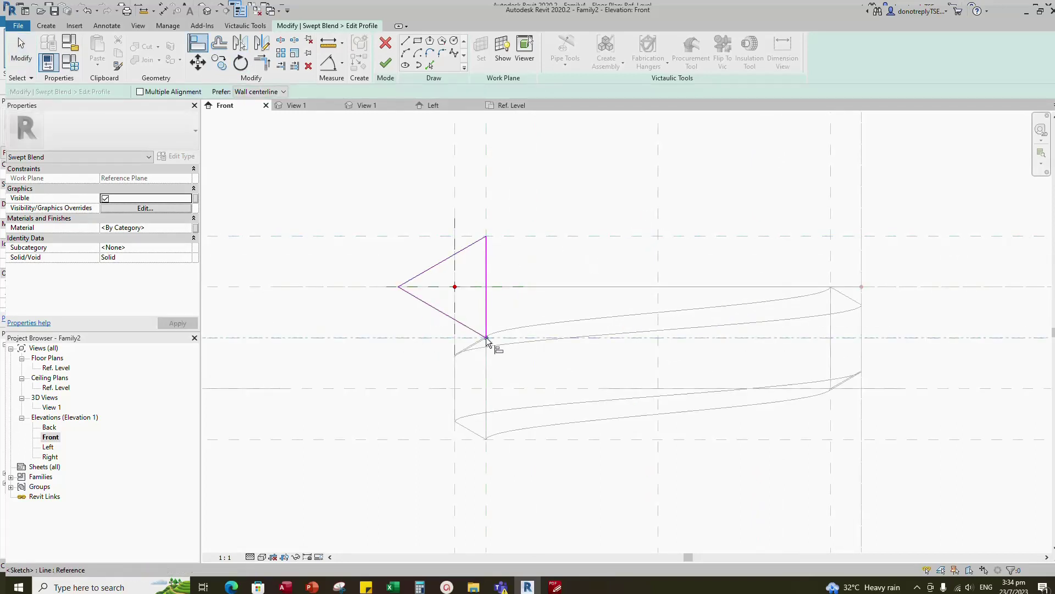
pyautogui.click(646, 320)
pyautogui.click(487, 192)
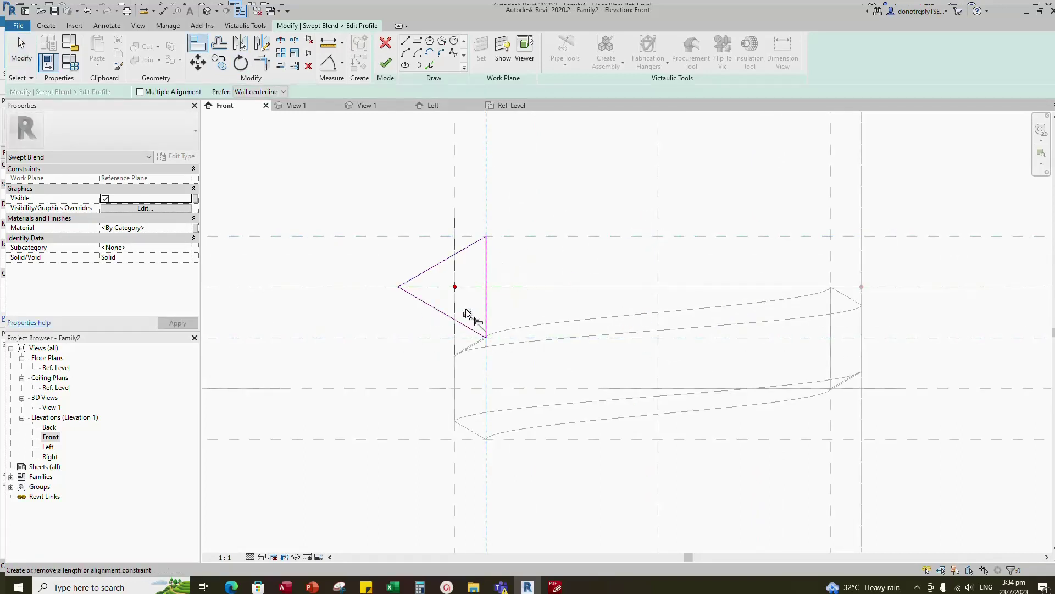
pyautogui.scroll(-1, 606, 399)
# Draw a vertical line across the triangle along the outermost vertical reference plane, between the two slanted edges.
pyautogui.click(406, 41)
pyautogui.scroll(1, 526, 310)
pyautogui.click(497, 301)
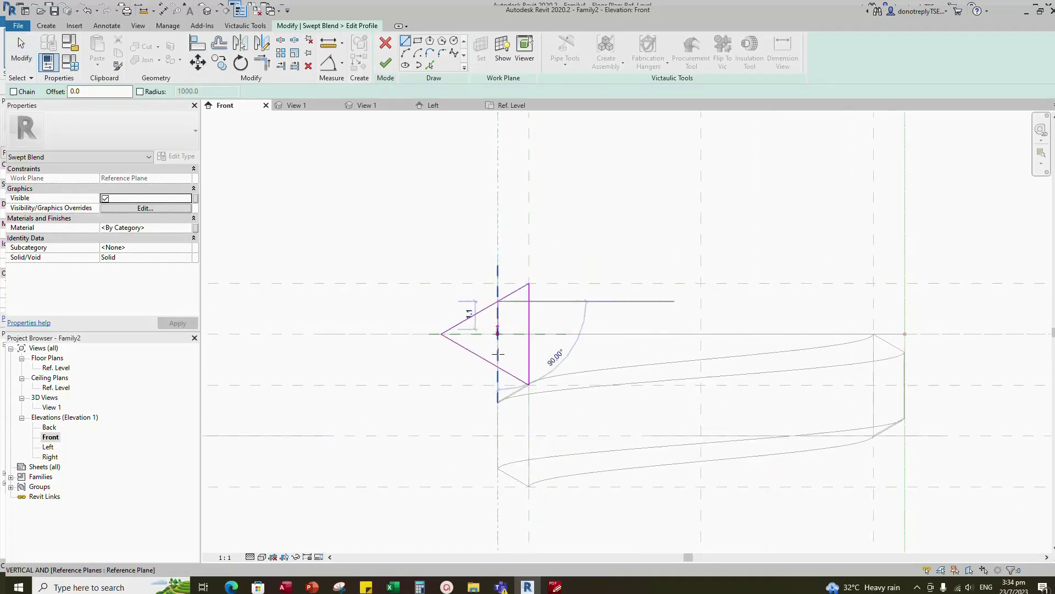
pyautogui.click(498, 367)
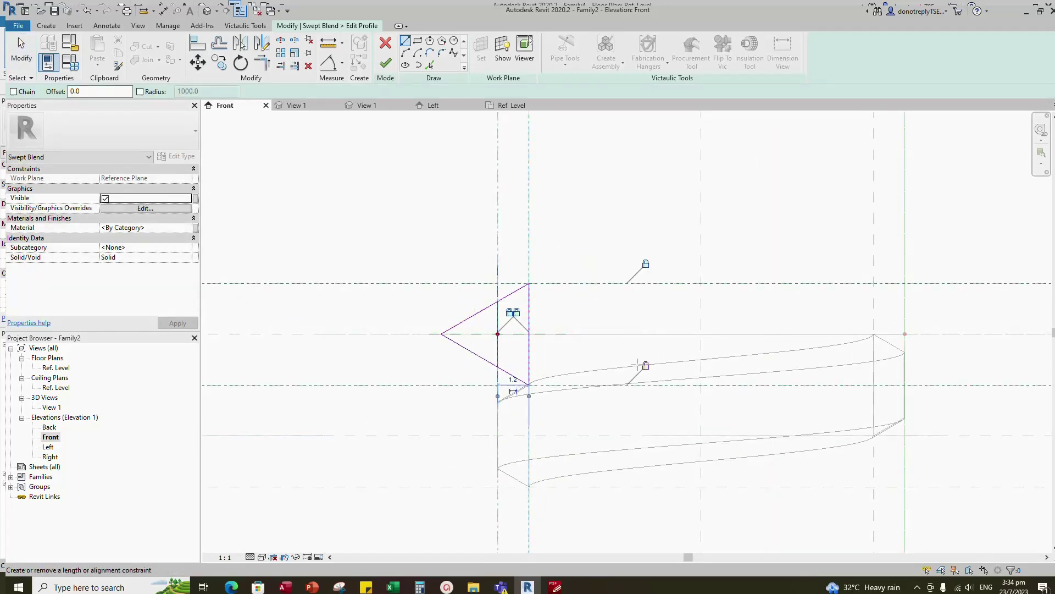
pyautogui.press('Escape')
pyautogui.press('Escape')
# Trim both slanted edges to the new vertical line so the triangle becomes a closed trapezoid.
pyautogui.click(268, 67)
pyautogui.click(498, 309)
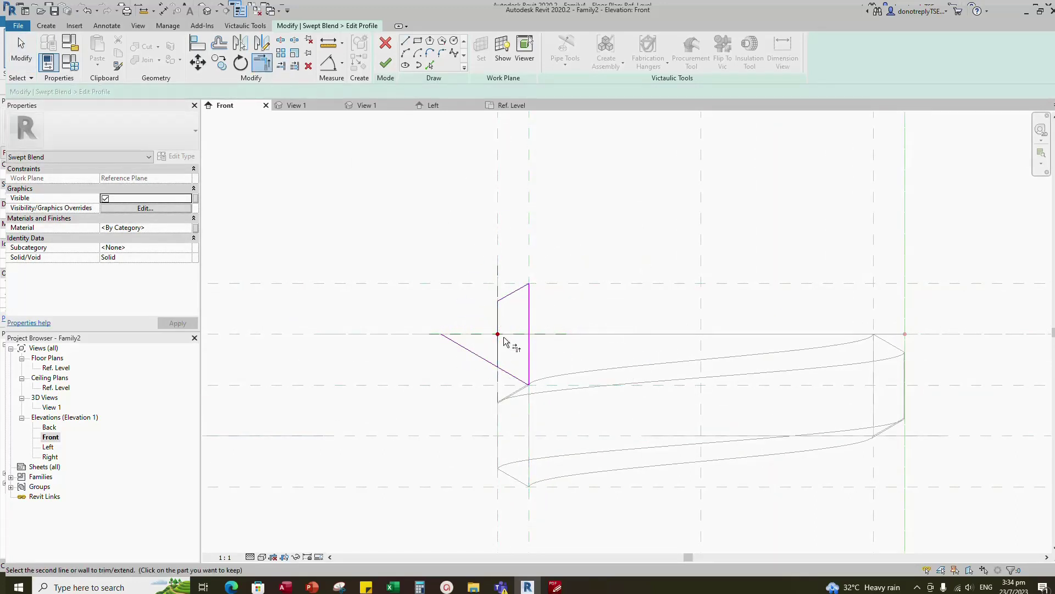
pyautogui.press('Escape')
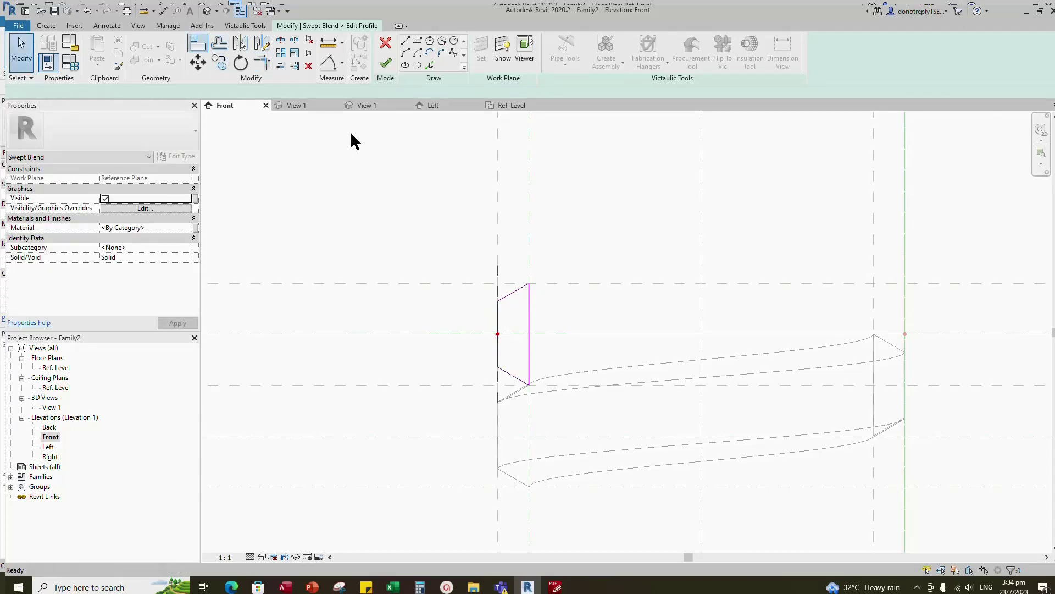
pyautogui.press('a')
pyautogui.press('l')
pyautogui.scroll(-2, 608, 316)
pyautogui.press('Escape')
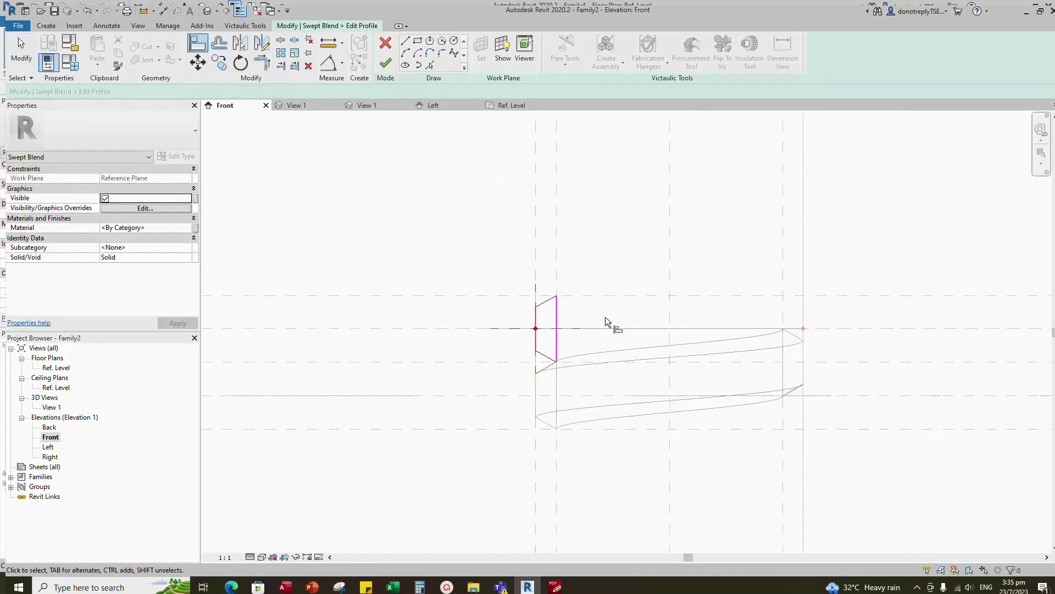
# Add an angular dimension between the trapezoid's two slanted edges and finish the first profile.
pyautogui.click(329, 63)
pyautogui.click(544, 301)
pyautogui.click(545, 356)
pyautogui.scroll(-1, 558, 332)
pyautogui.scroll(-2, 558, 328)
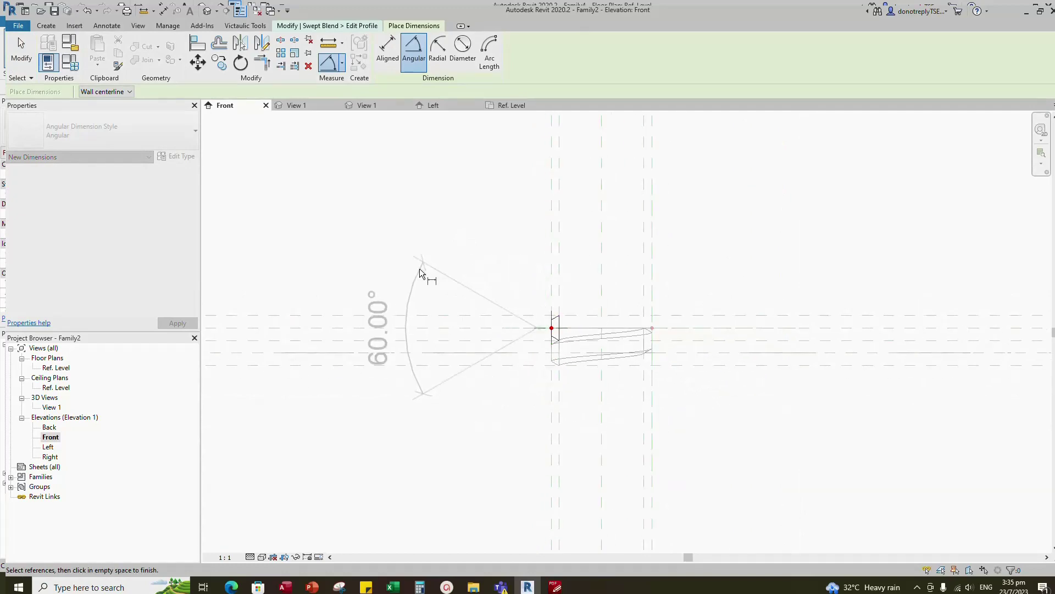
pyautogui.click(420, 268)
pyautogui.scroll(-5, 483, 313)
pyautogui.scroll(-1, 376, 368)
pyautogui.scroll(4, 529, 325)
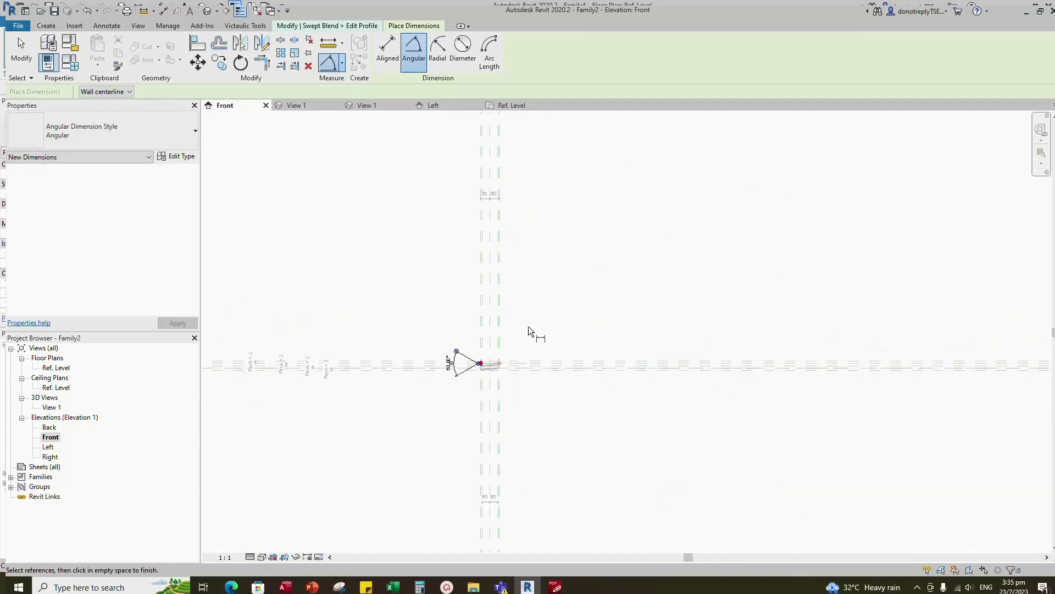
pyautogui.press('Escape')
pyautogui.press('Escape')
pyautogui.click(385, 62)
pyautogui.scroll(4, 454, 440)
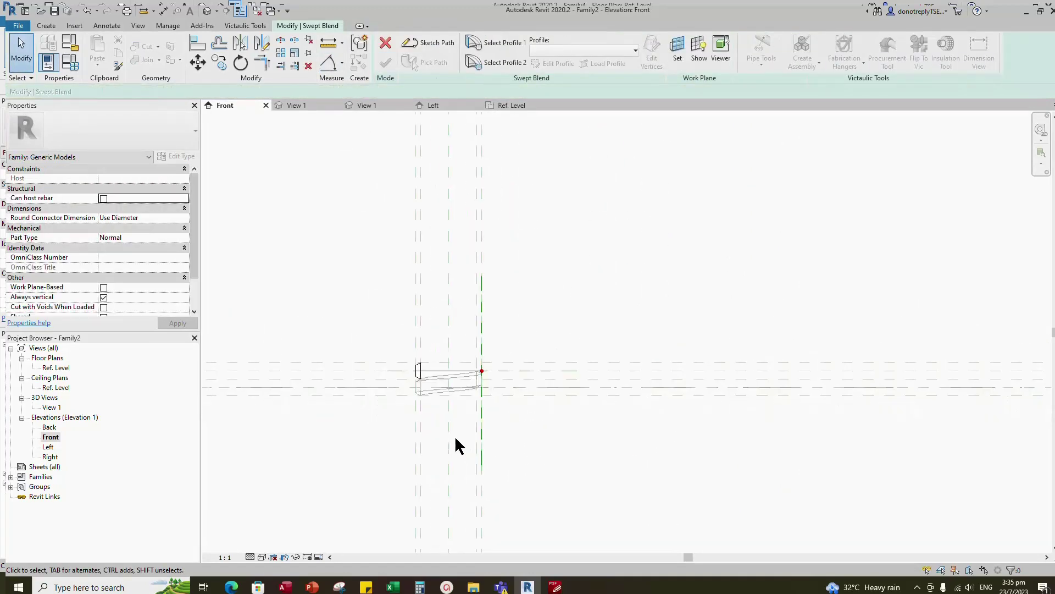
# Edit the second profile and draw a three-sided circumscribed polygon on the outermost vertical plane, centred one horizontal plane below the path's end.
pyautogui.click(499, 62)
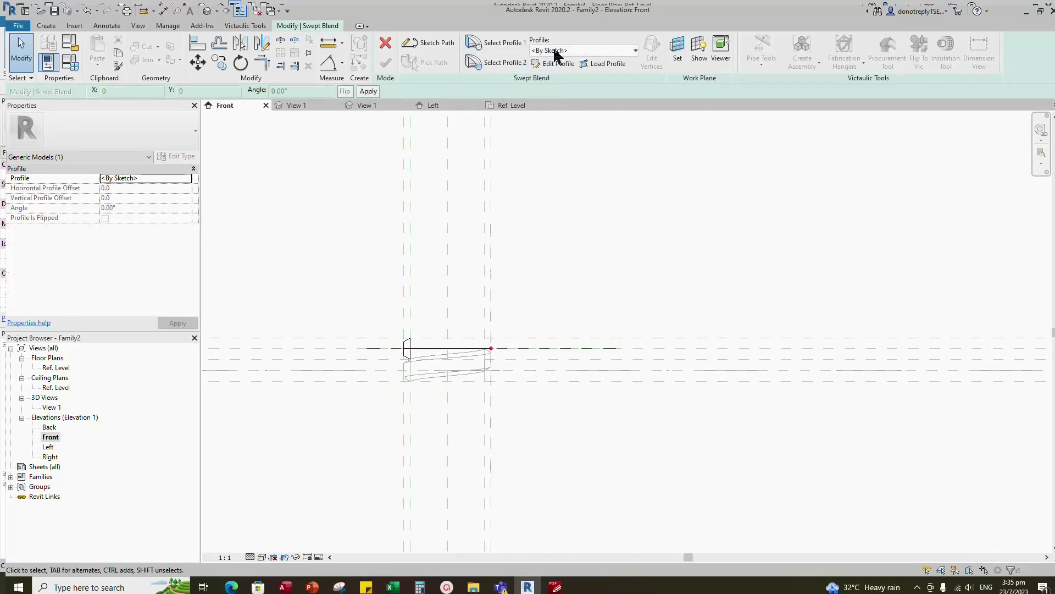
pyautogui.scroll(3, 487, 374)
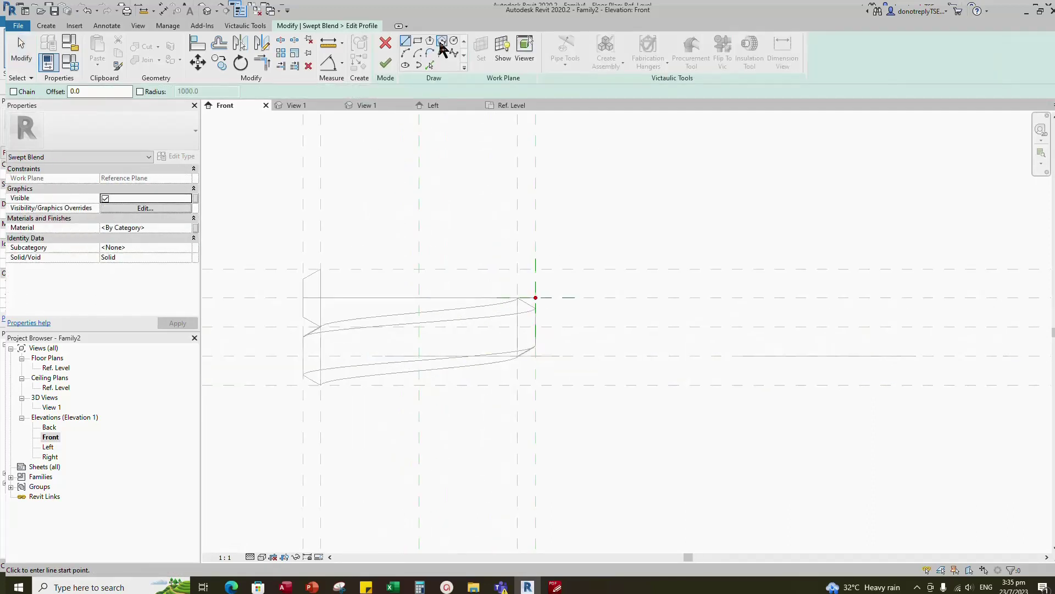
pyautogui.click(441, 41)
pyautogui.click(535, 328)
pyautogui.click(566, 352)
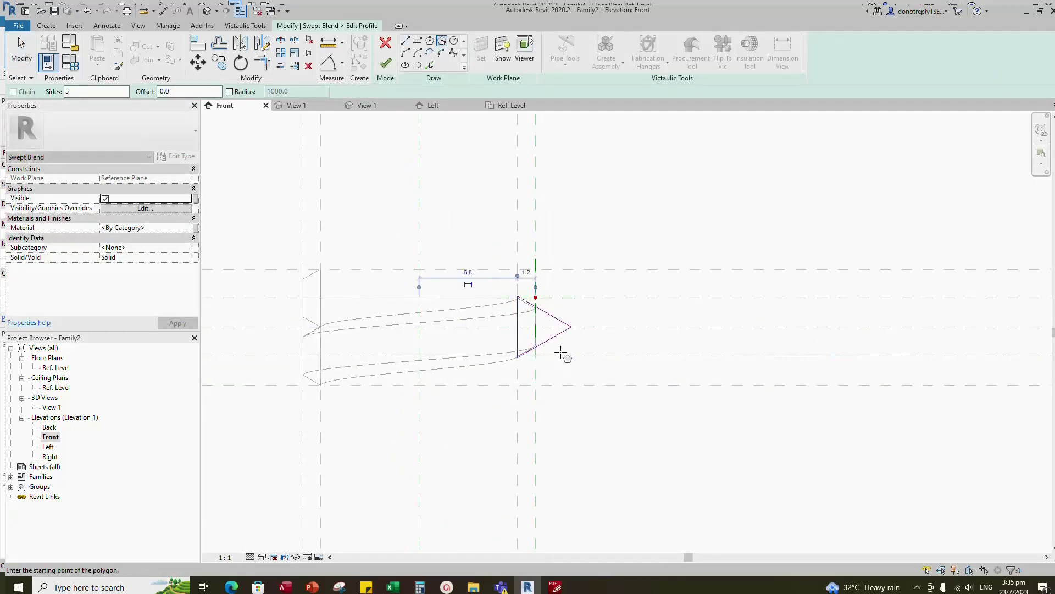
pyautogui.scroll(2, 559, 358)
pyautogui.press('Escape')
pyautogui.press('Escape')
# Delete the second triangle's lower slanted edge and move the upper one so its end meets the path-level plane at the inner vertical plane.
pyautogui.press('Delete')
pyautogui.click(562, 322)
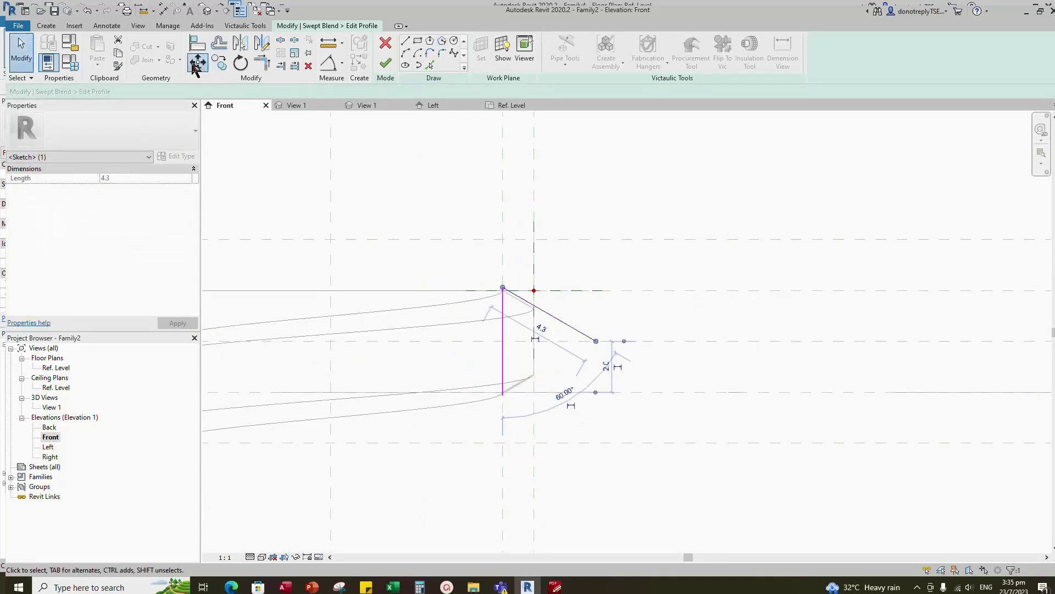
pyautogui.scroll(2, 495, 273)
pyautogui.click(197, 62)
pyautogui.scroll(3, 515, 308)
pyautogui.click(505, 295)
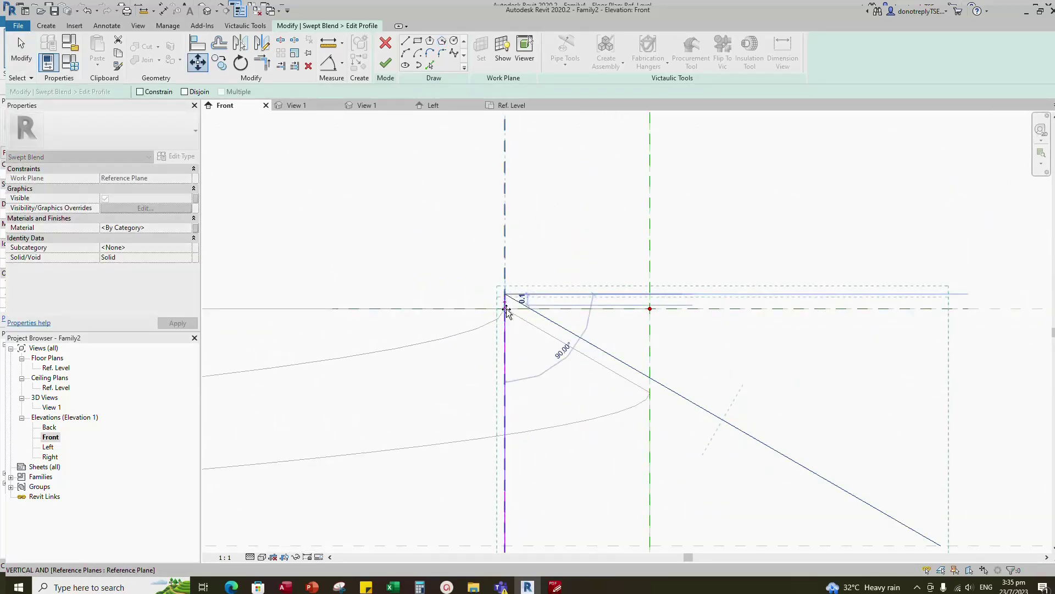
pyautogui.click(504, 308)
pyautogui.scroll(-6, 534, 252)
pyautogui.press('Escape')
pyautogui.scroll(2, 668, 315)
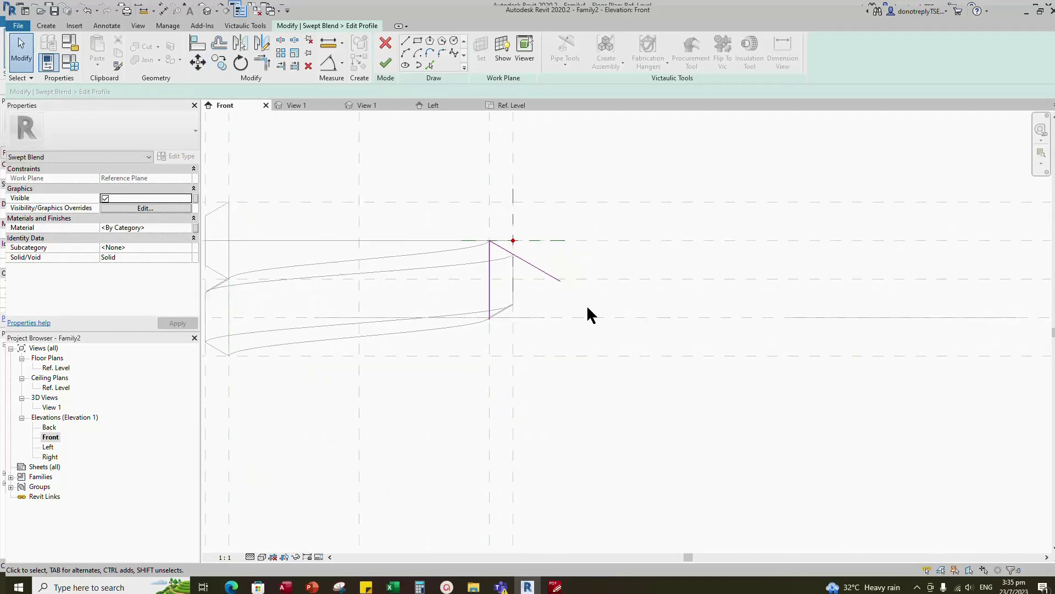
# Mirror the second profile's upper slanted edge about the horizontal plane through the triangle's tip to form the lower edge.
pyautogui.click(542, 270)
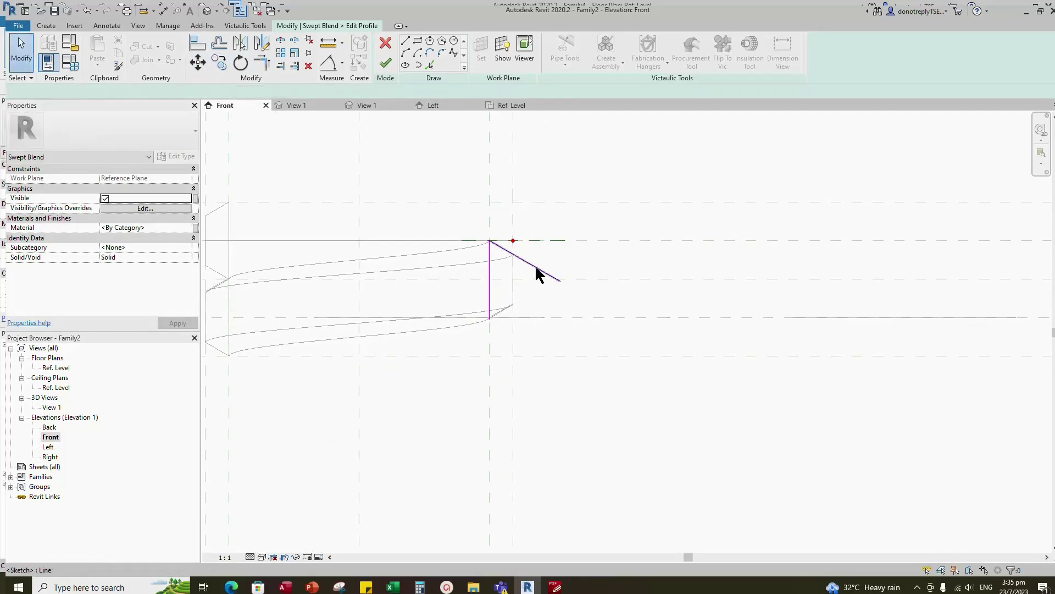
pyautogui.press('m')
pyautogui.press('m')
pyautogui.click(461, 279)
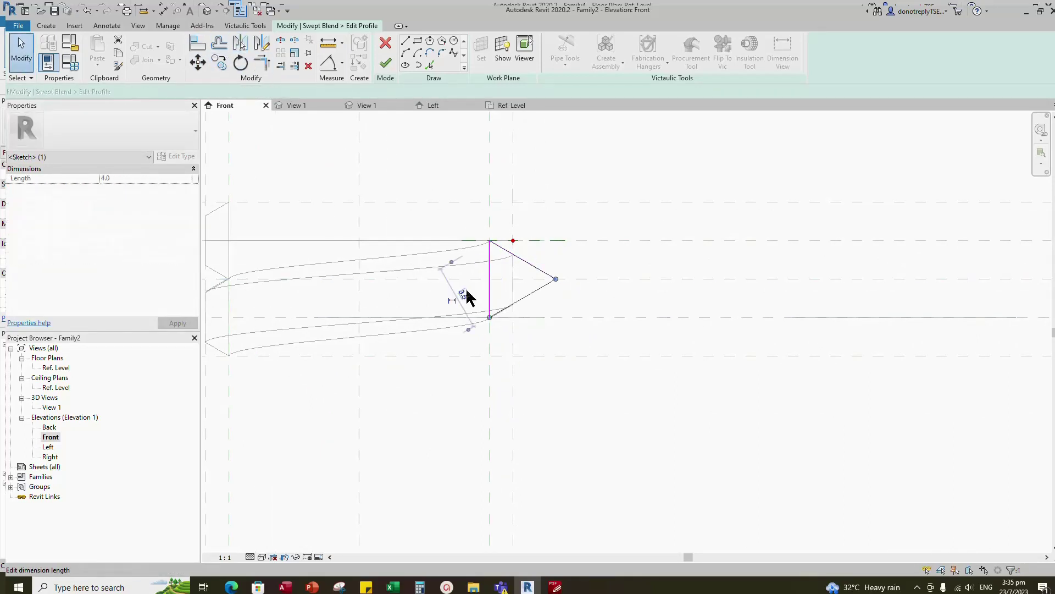
pyautogui.click(533, 325)
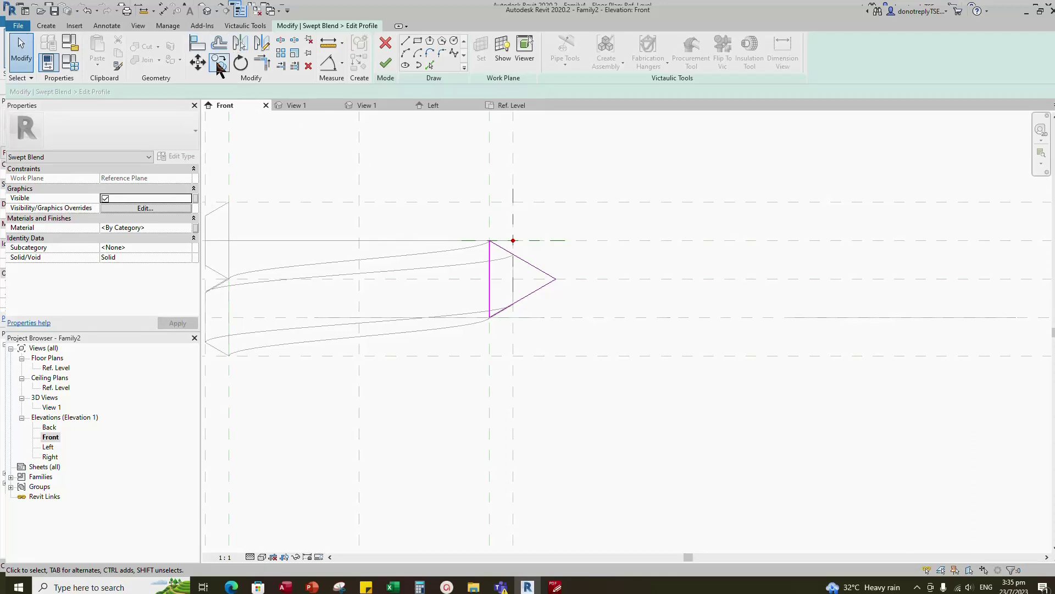
# Align and lock the triangle's upper and lower inner corners to the path-level plane and the horizontal plane two below it.
pyautogui.press('a')
pyautogui.press('l')
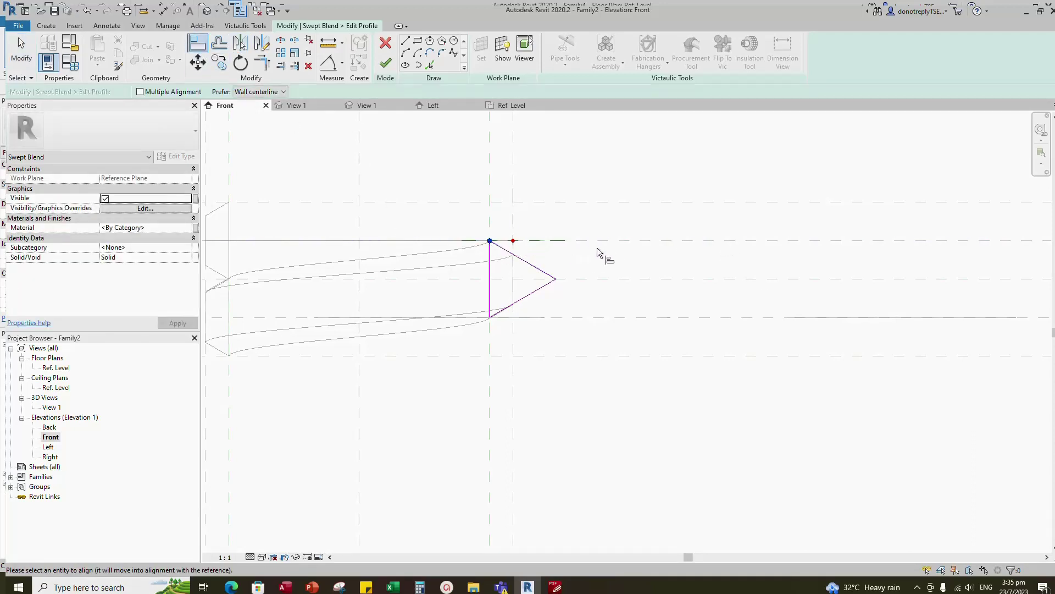
pyautogui.click(200, 48)
pyautogui.click(764, 240)
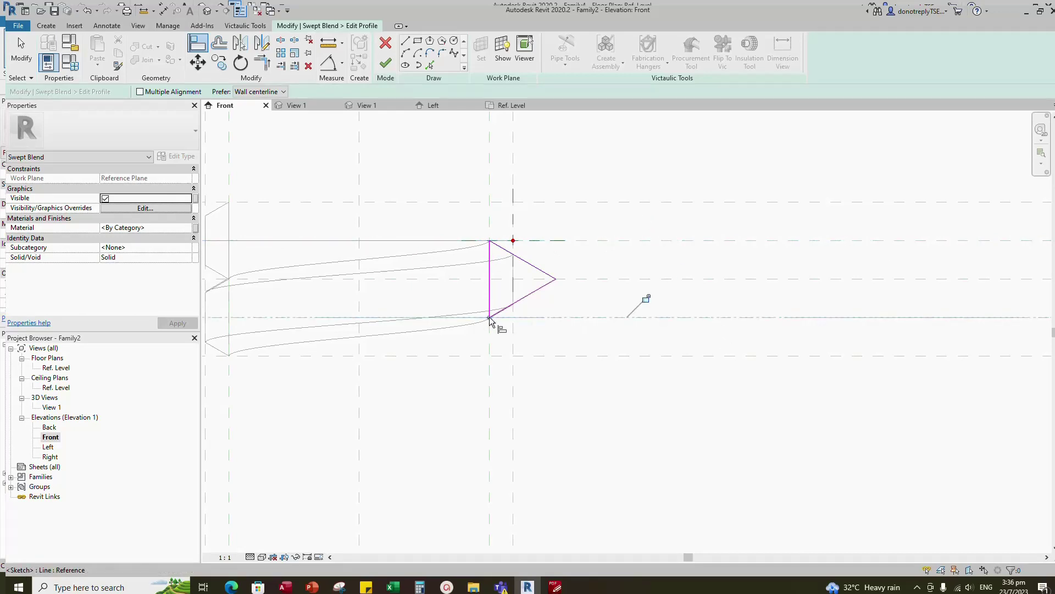
pyautogui.press('Escape')
# Draw a vertical line along the outermost vertical plane, from the upper slanted edge to just past the lower one.
pyautogui.press('l')
pyautogui.press('i')
pyautogui.scroll(2, 527, 269)
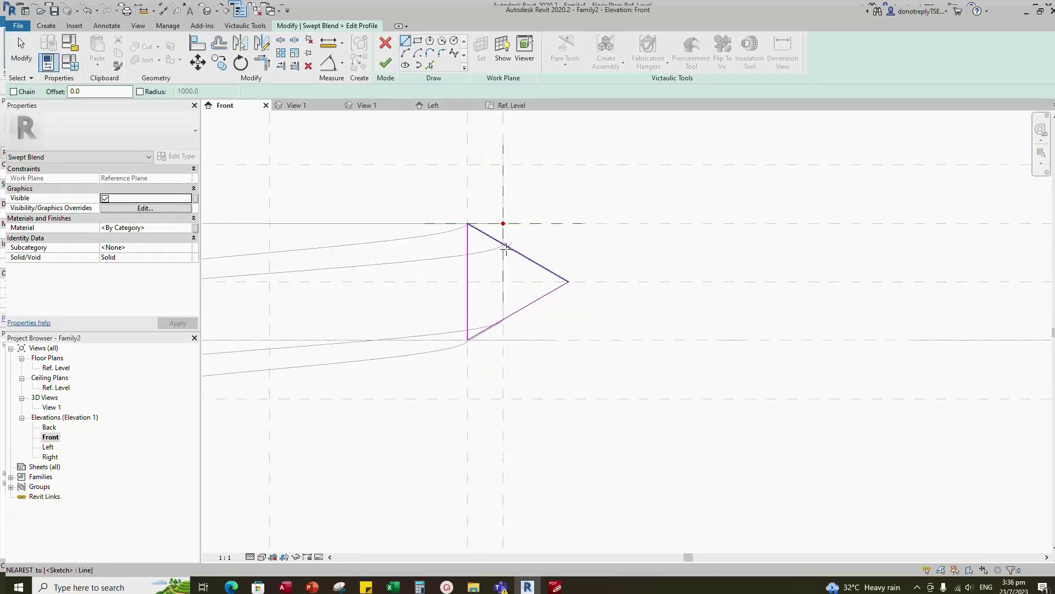
pyautogui.click(505, 247)
pyautogui.click(503, 351)
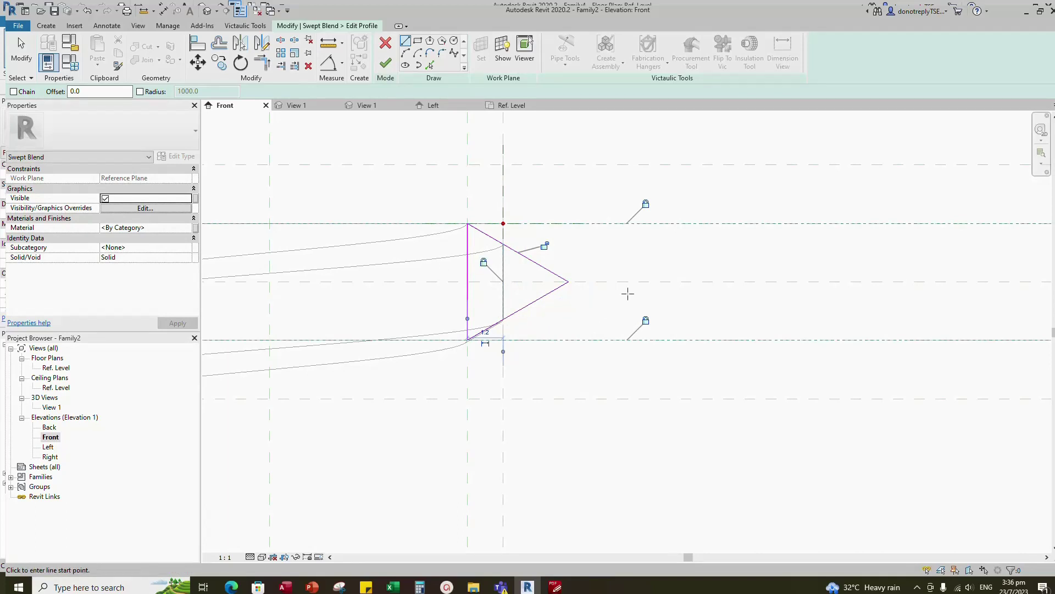
pyautogui.press('Escape')
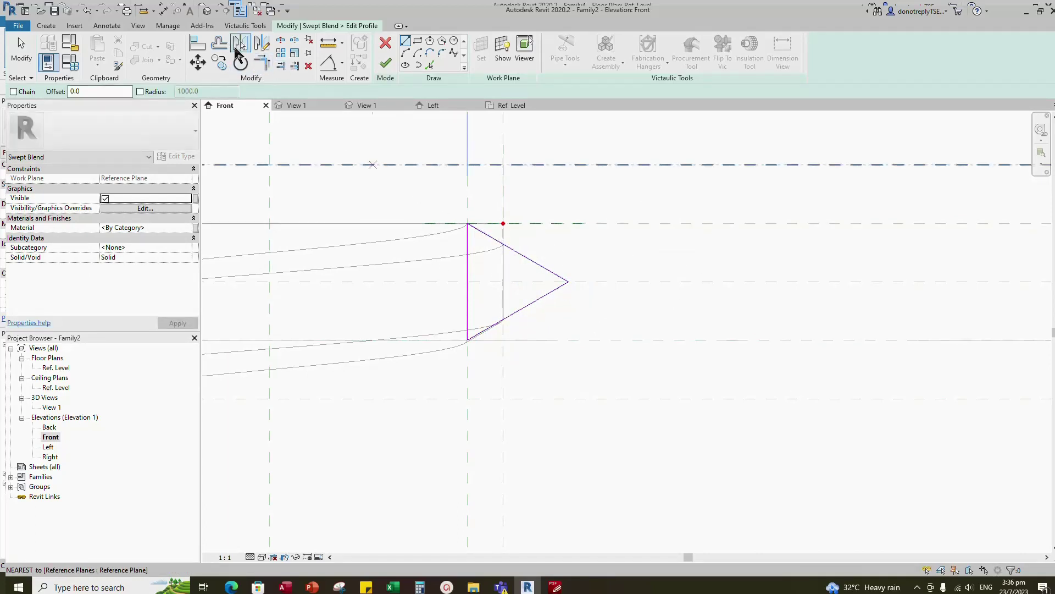
# Trim the second profile's slanted edges to the new vertical line so the triangle becomes a closed trapezoid.
pyautogui.click(262, 62)
pyautogui.click(488, 236)
pyautogui.click(503, 265)
pyautogui.click(503, 297)
pyautogui.click(497, 323)
pyautogui.press('Escape')
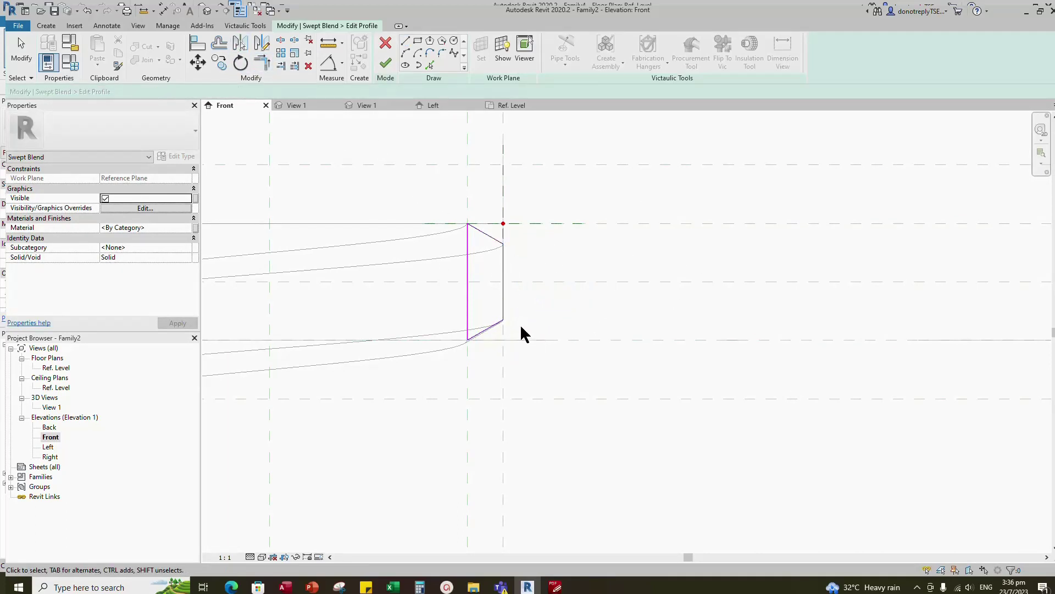
# Add an angular dimension between the second trapezoid's slanted edges and finish both the profile and the swept blend.
pyautogui.scroll(-1, 491, 348)
pyautogui.click(328, 62)
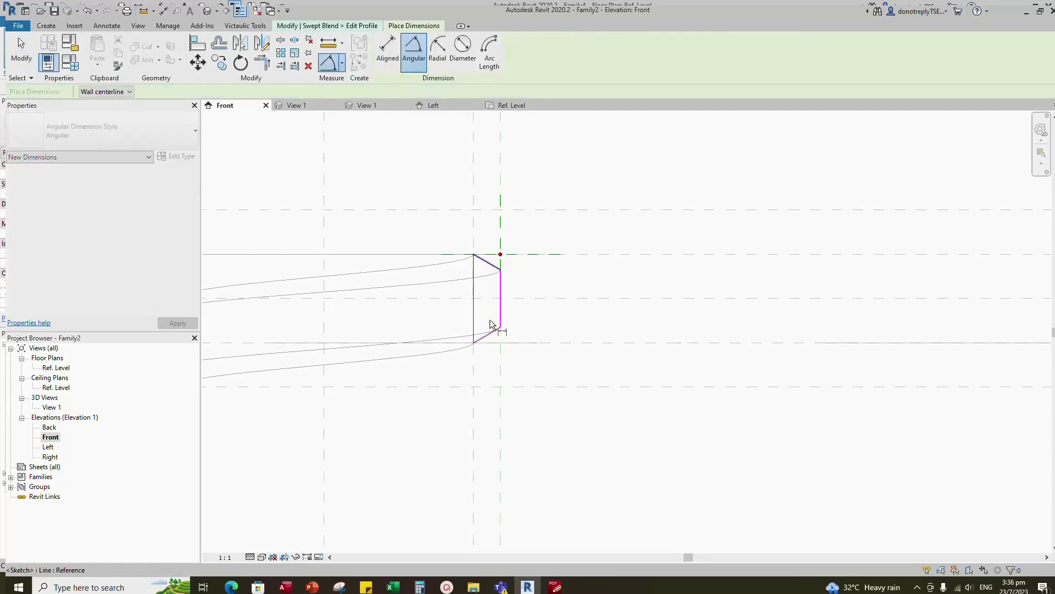
pyautogui.scroll(-5, 581, 306)
pyautogui.click(429, 312)
pyautogui.scroll(-5, 430, 312)
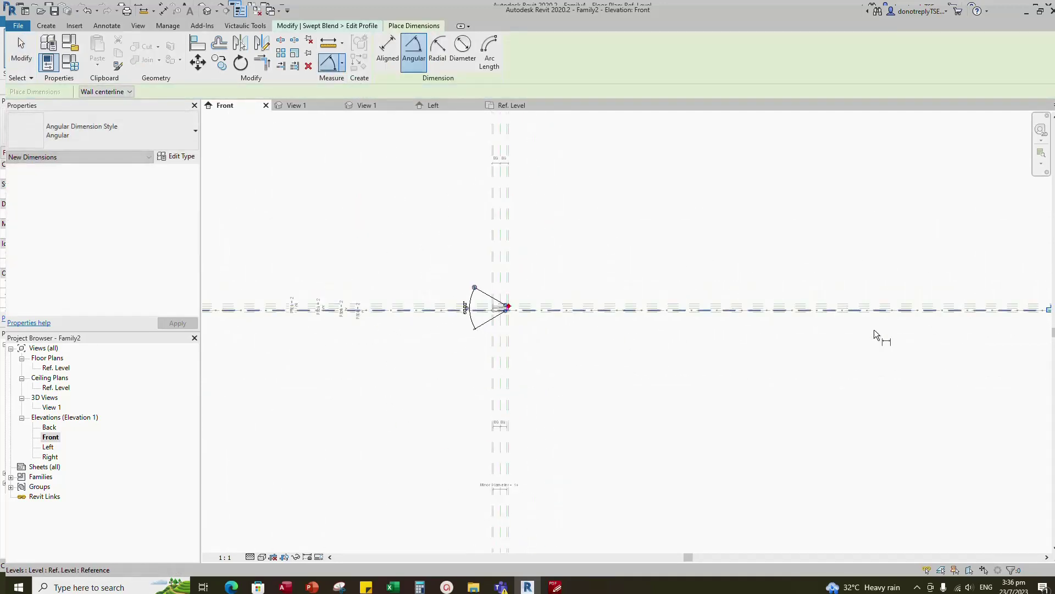
pyautogui.scroll(5, 418, 280)
pyautogui.press('Escape')
pyautogui.press('Escape')
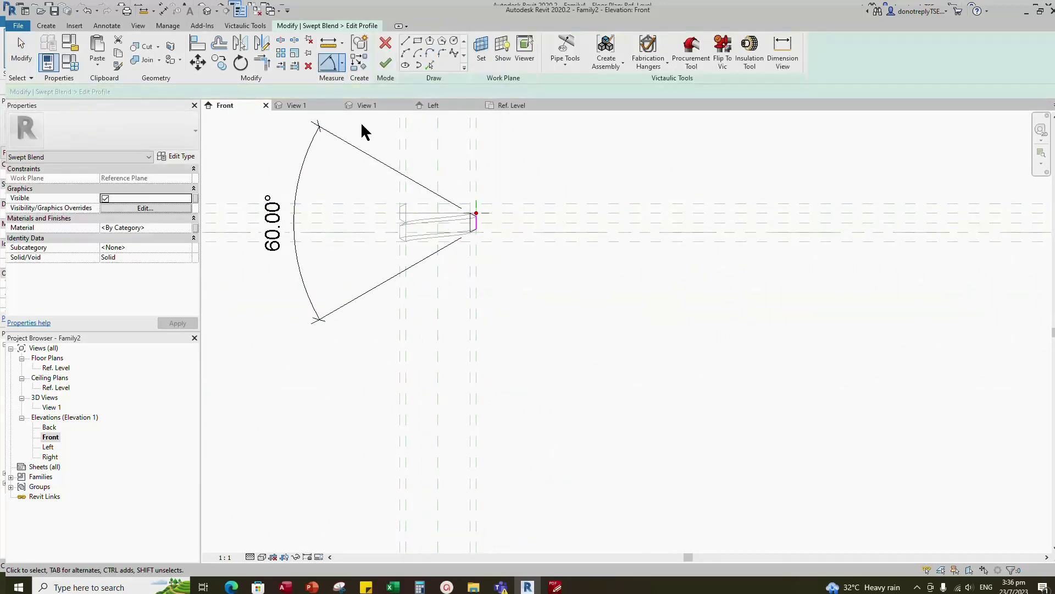
pyautogui.click(384, 65)
pyautogui.click(384, 64)
# Inspect the two joined half-turns of the thread in the 3D view, including the gap between their free ends.
pyautogui.scroll(-2, 631, 394)
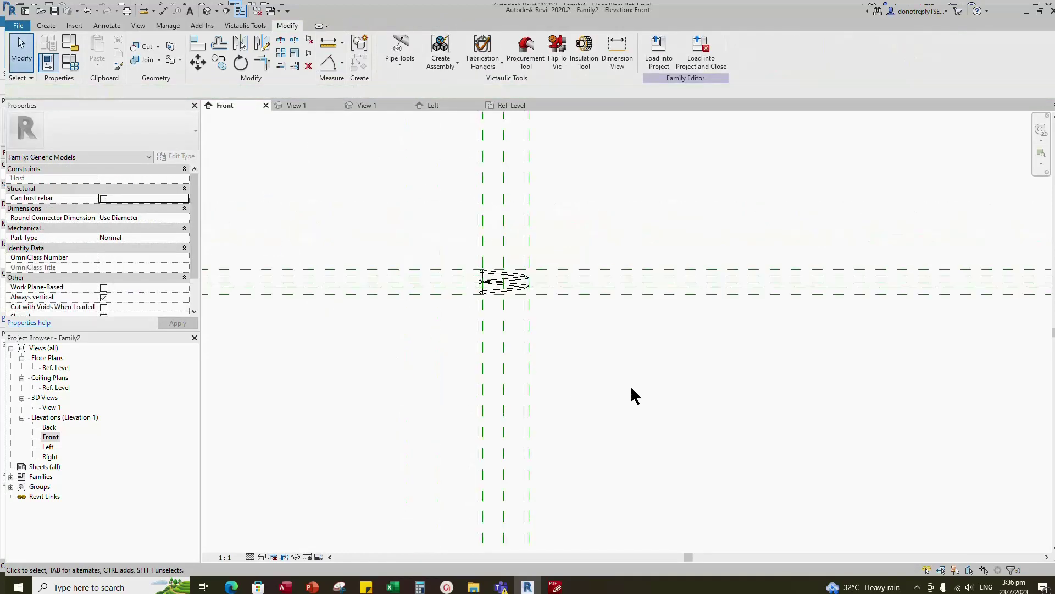
pyautogui.scroll(2, 508, 283)
pyautogui.click(308, 104)
pyautogui.click(371, 103)
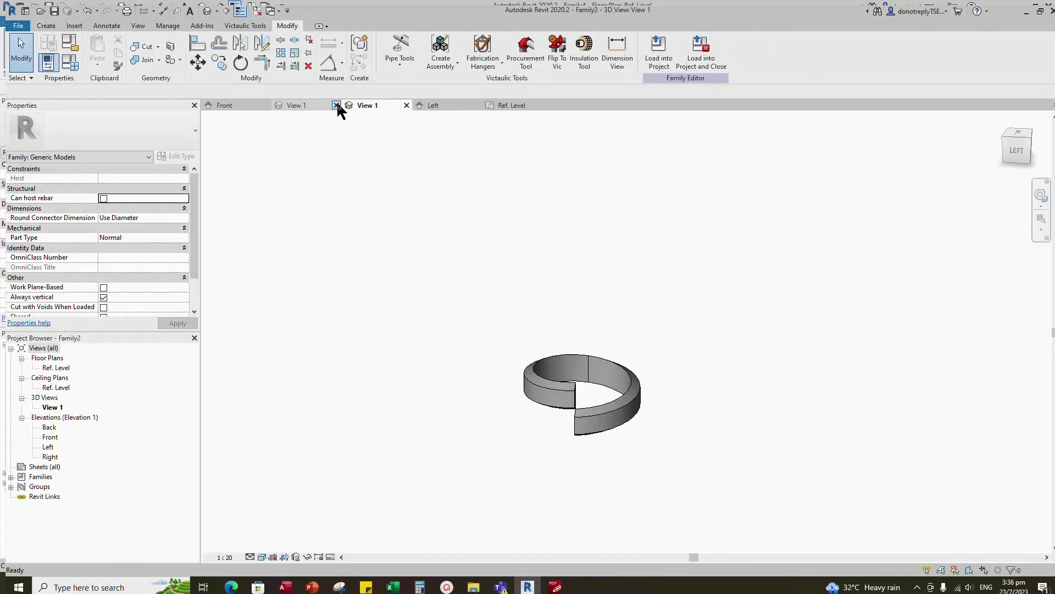
pyautogui.scroll(4, 600, 384)
pyautogui.keyDown('shift'); pyautogui.moveTo(674, 371); pyautogui.dragTo(586, 342, button='middle'); pyautogui.keyUp('shift')
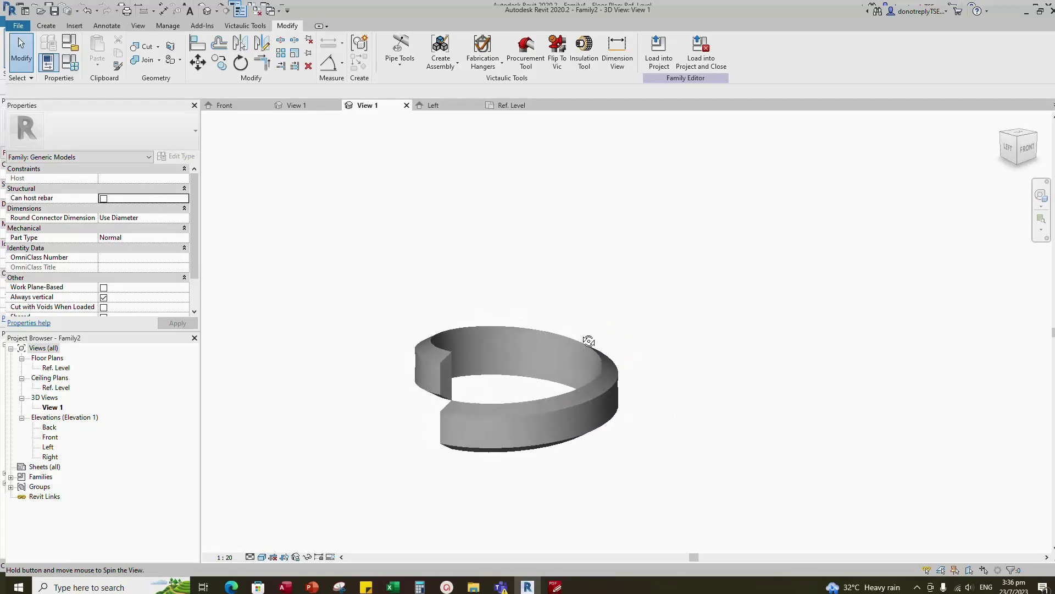
pyautogui.scroll(3, 476, 363)
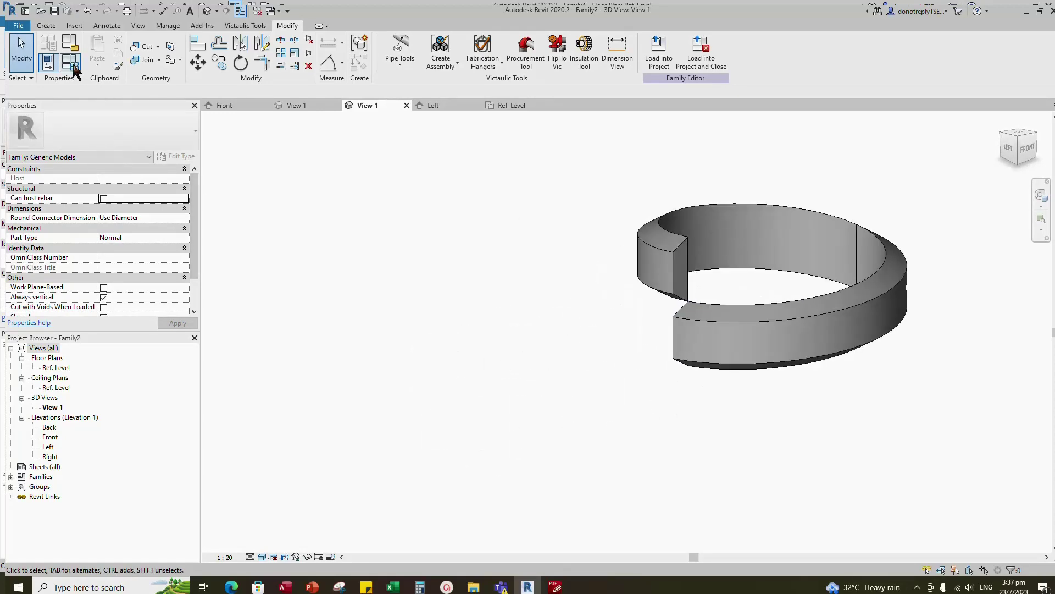
# Flex the thread family by applying nominal diameters of 10, 24 and 36 in turn.
pyautogui.click(70, 62)
pyautogui.click(192, 314)
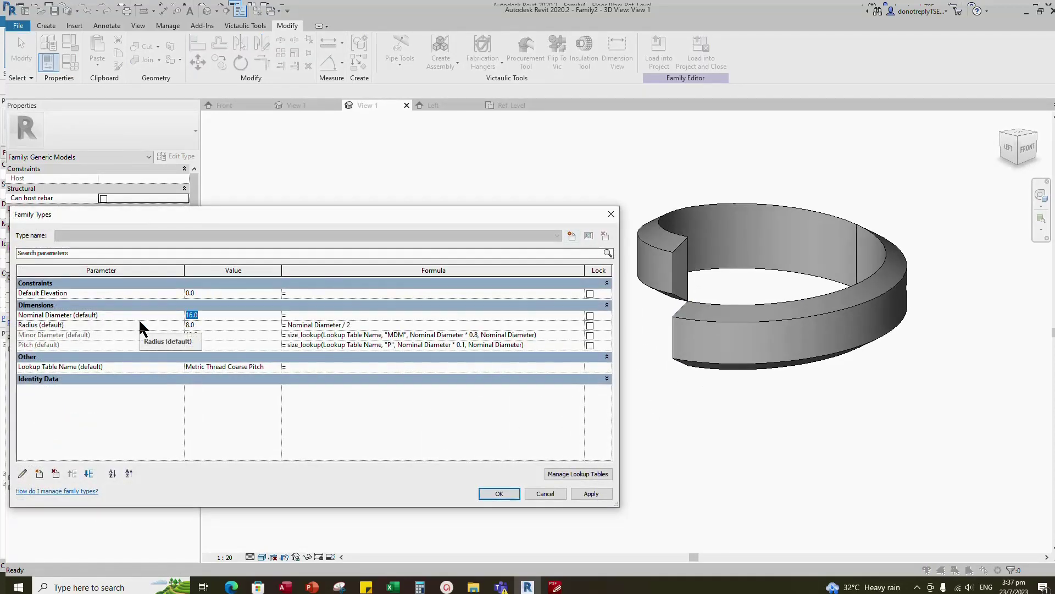
pyautogui.write('10')
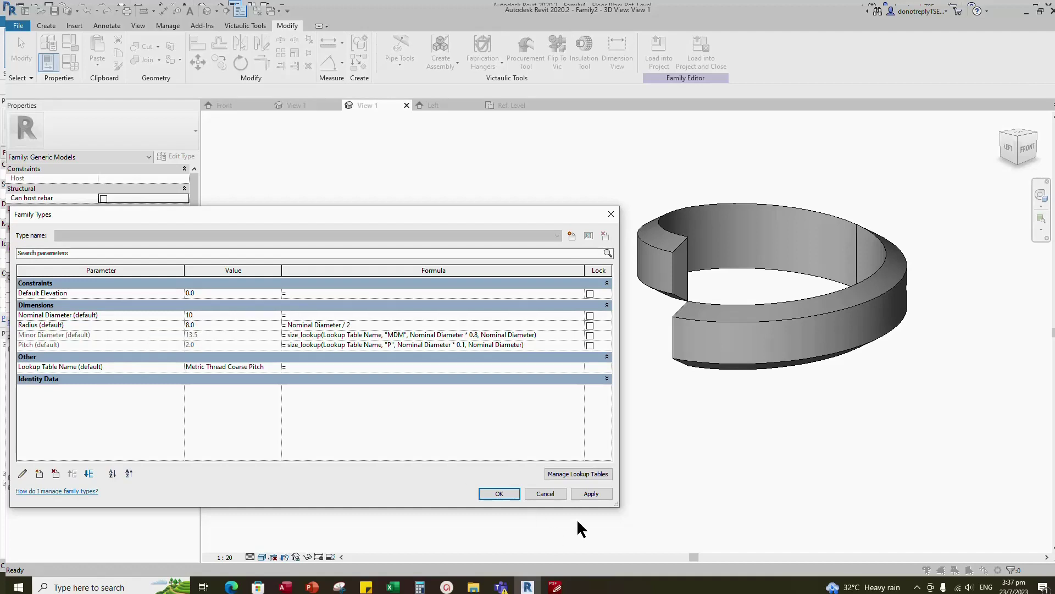
pyautogui.click(588, 491)
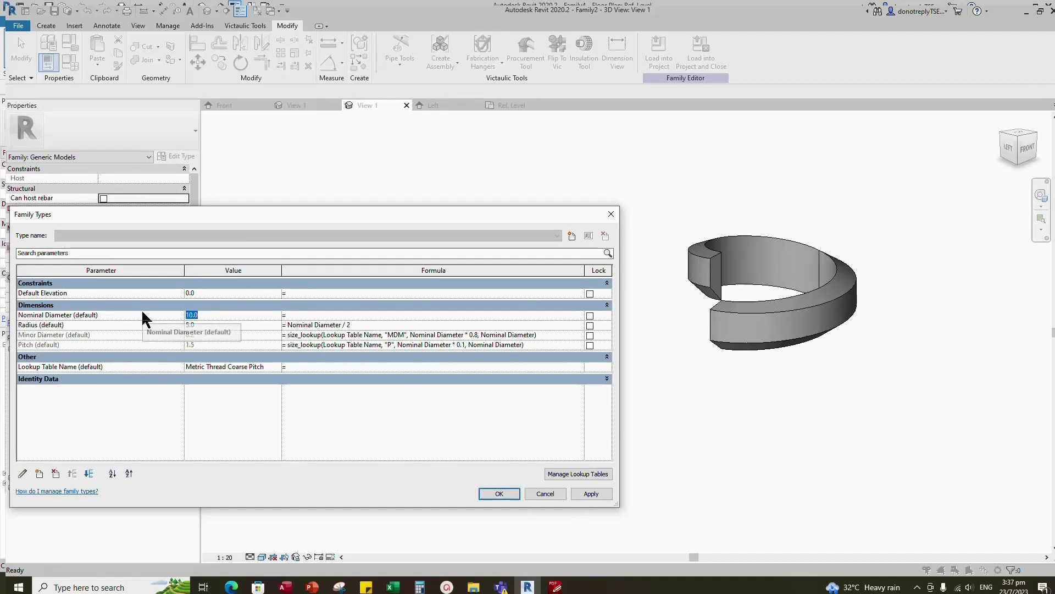
pyautogui.write('24')
pyautogui.click(589, 493)
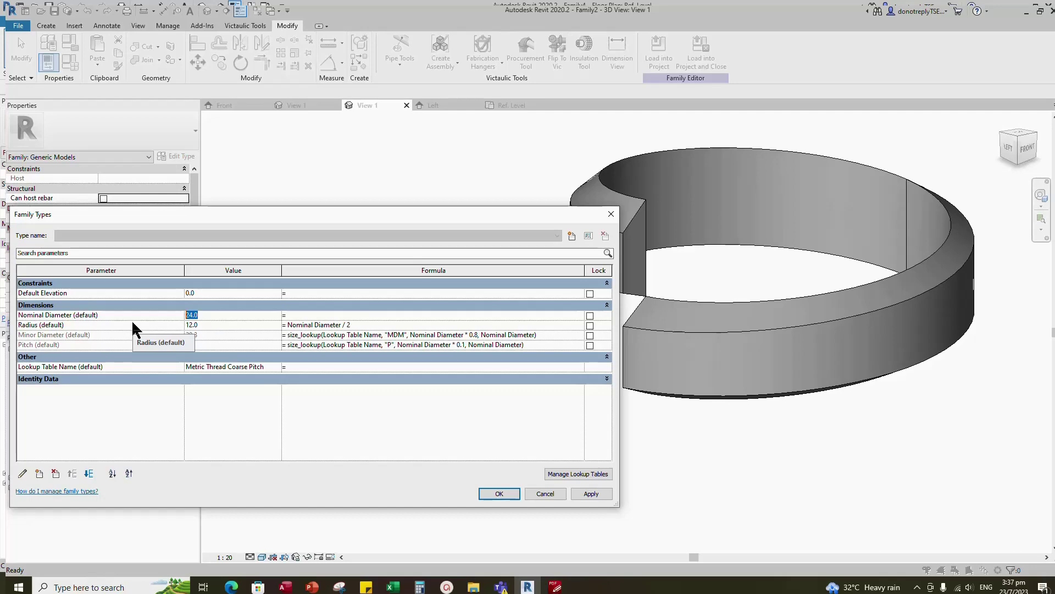
pyautogui.write('36')
pyautogui.click(586, 493)
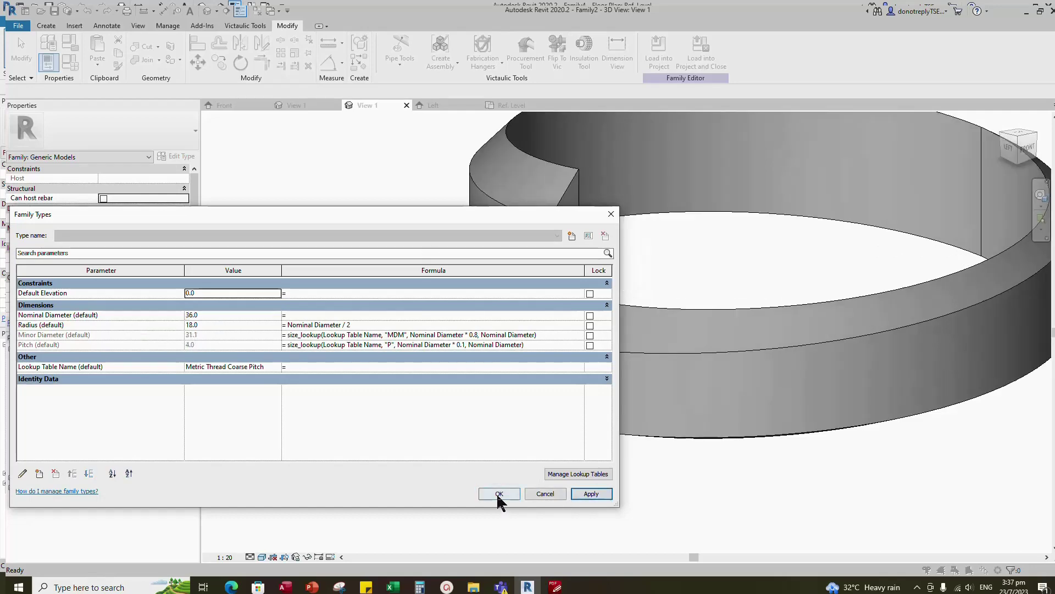